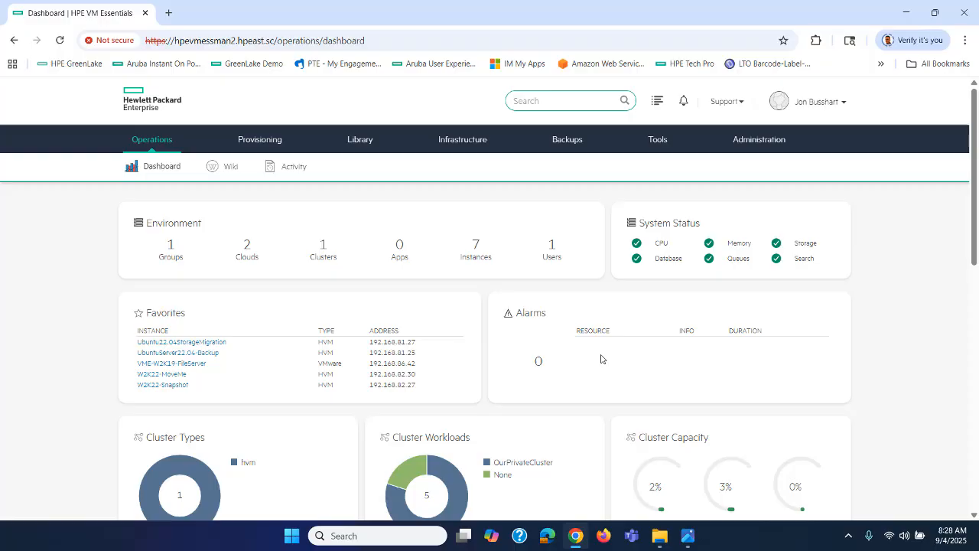
# Open the provisioned instances list and review all HVM and VMware instances in it
pyautogui.moveTo(256, 143)
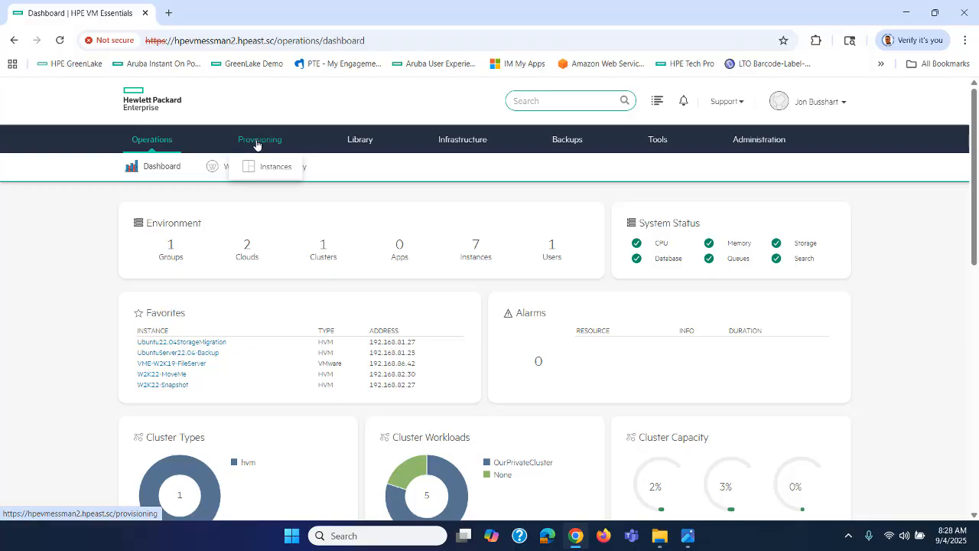
pyautogui.click(260, 167)
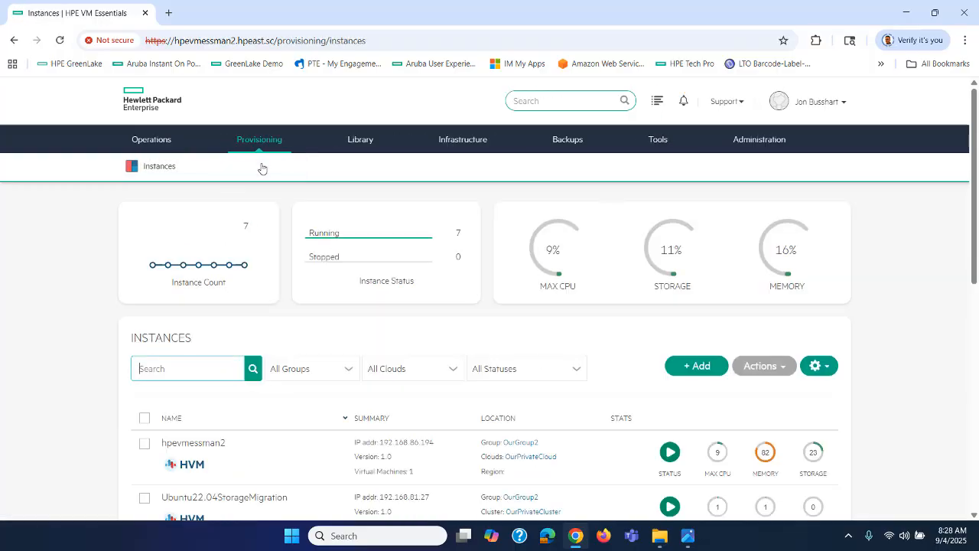
pyautogui.scroll(-2, 309, 276)
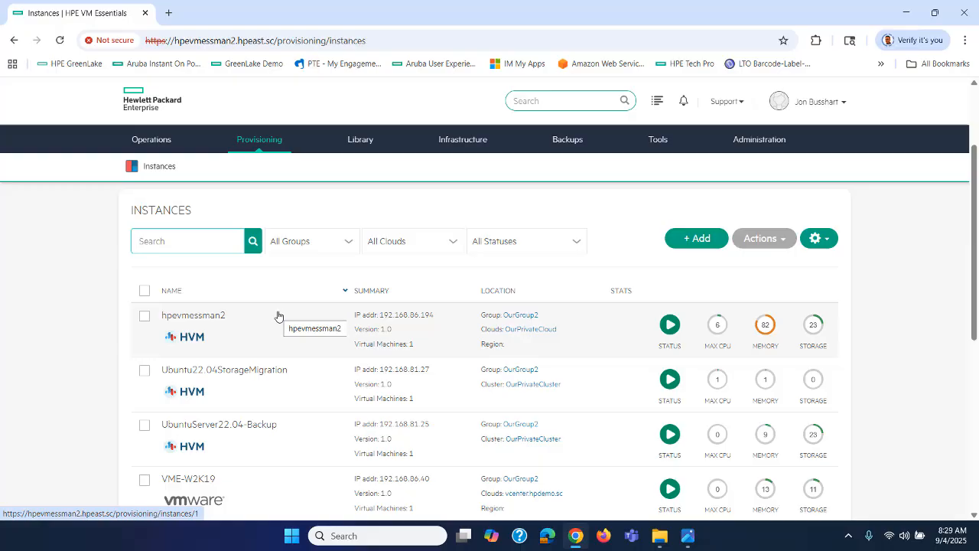
pyautogui.scroll(-3, 278, 316)
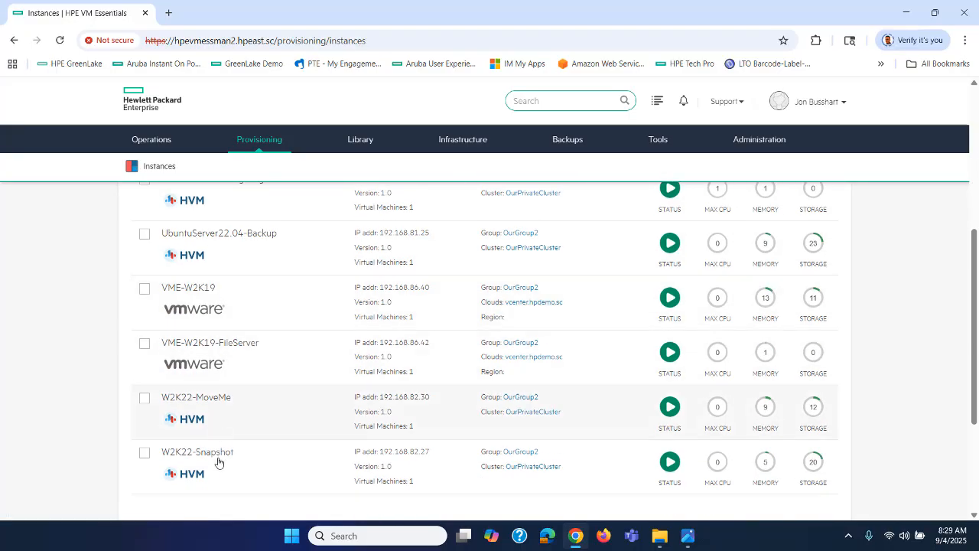
pyautogui.scroll(-1, 302, 301)
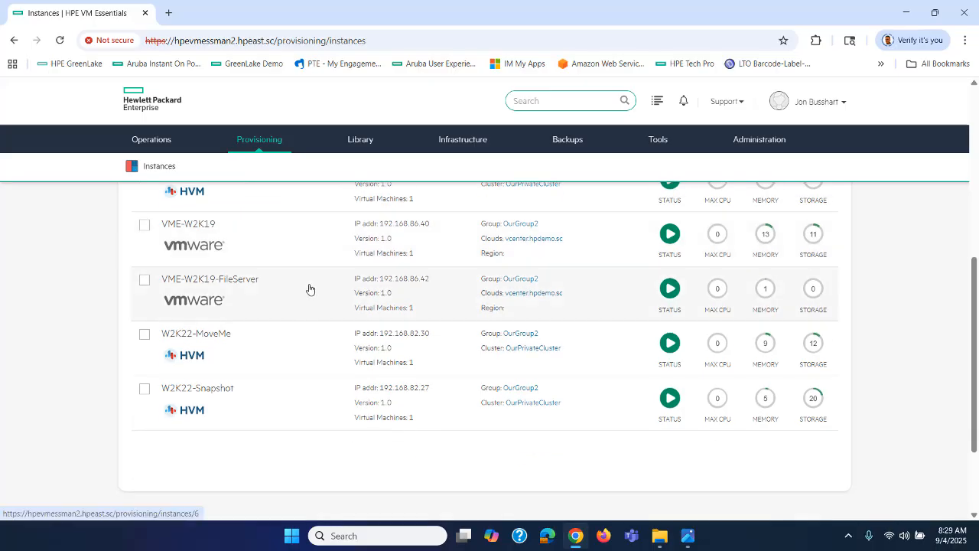
# Open the W2K22-MoveMe instance, review its summary, and open the details of its underlying virtual machine
pyautogui.click(202, 337)
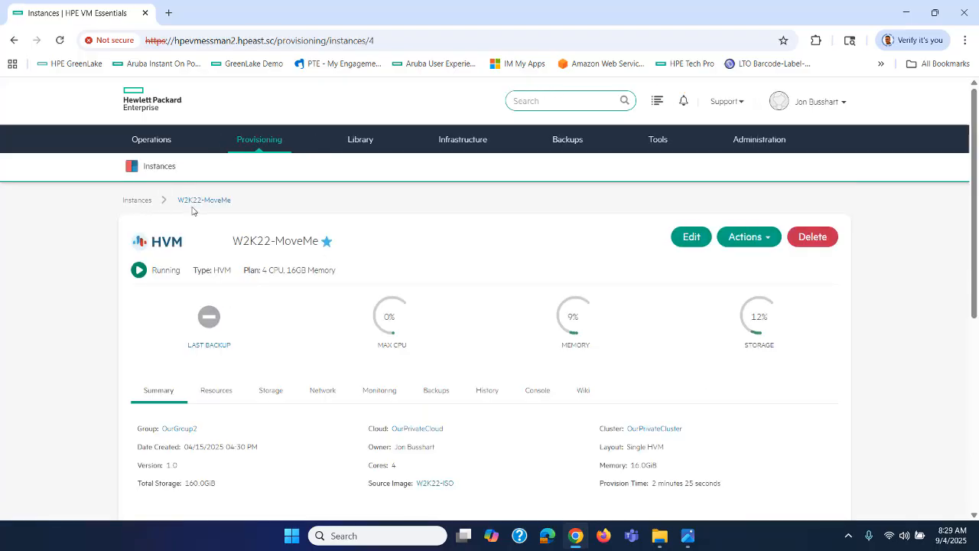
pyautogui.scroll(-3, 326, 340)
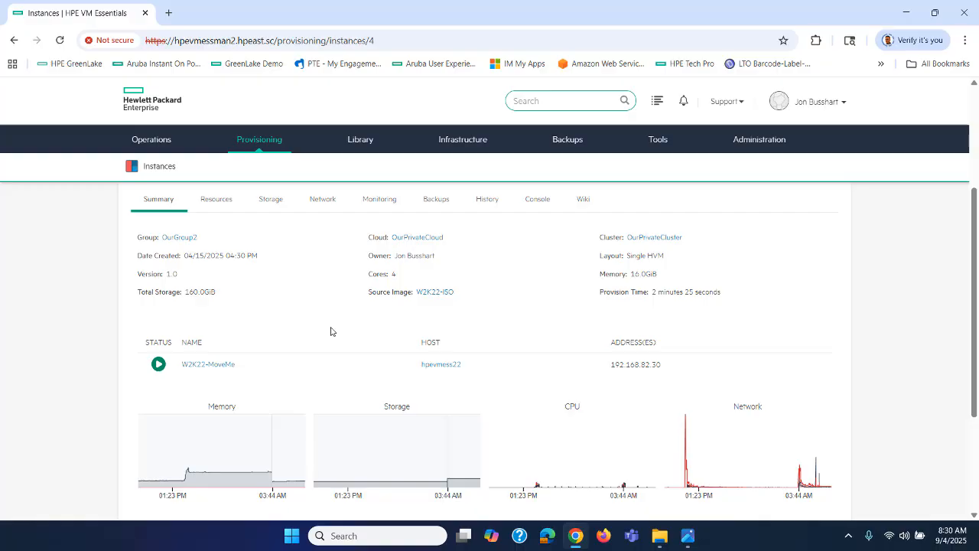
pyautogui.click(216, 364)
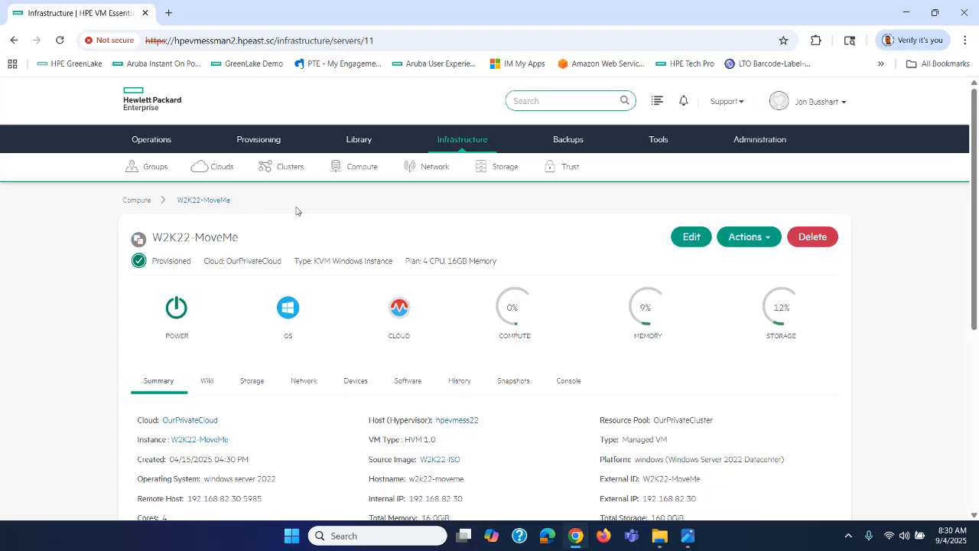
pyautogui.scroll(-1, 292, 421)
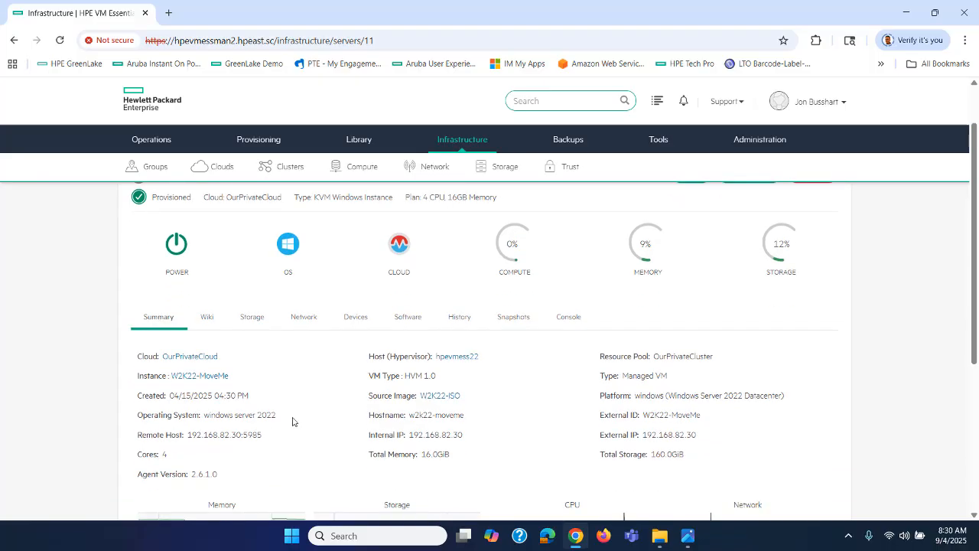
# Open the remote console of the W2K22-MoveMe virtual machine and view its lock screen
pyautogui.click(567, 316)
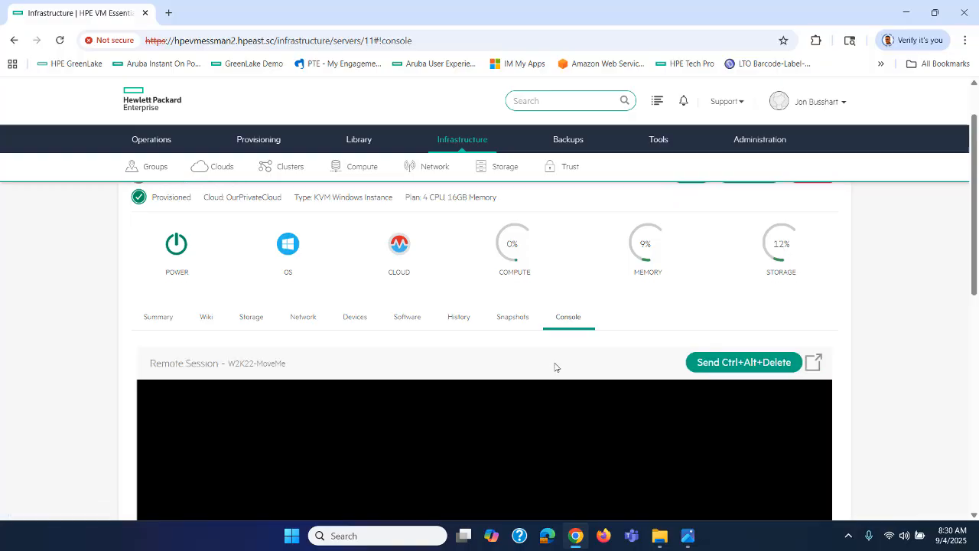
pyautogui.scroll(-3, 553, 371)
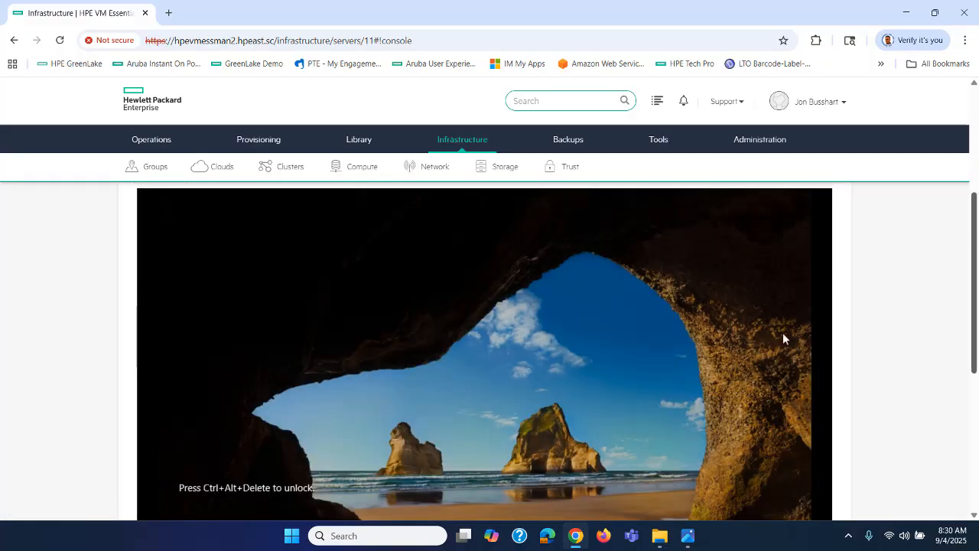
pyautogui.scroll(-1, 782, 337)
pyautogui.scroll(3, 782, 256)
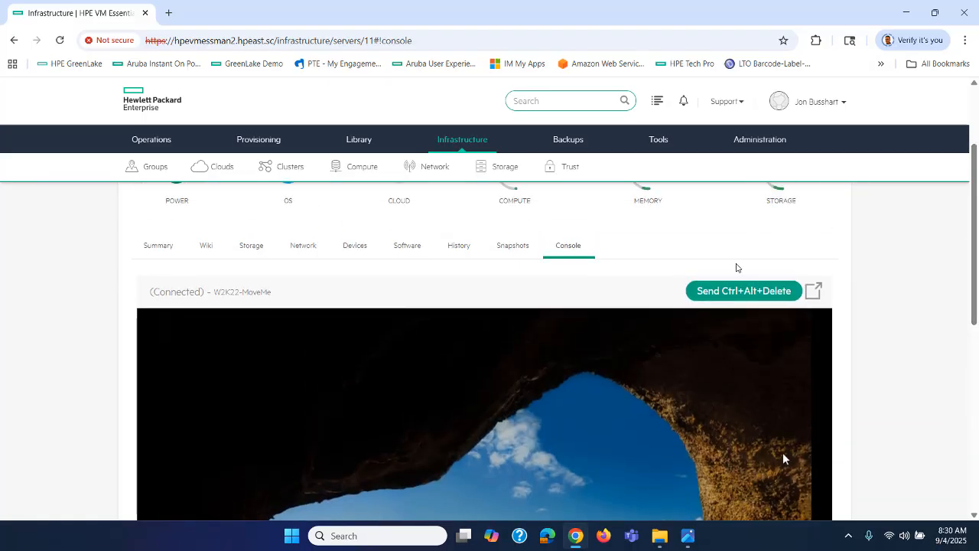
# Unlock the console session with Ctrl+Alt+Delete and sign in to Windows as Administrator with the account password
pyautogui.moveTo(973, 234); pyautogui.dragTo(973, 313)
pyautogui.click(436, 405)
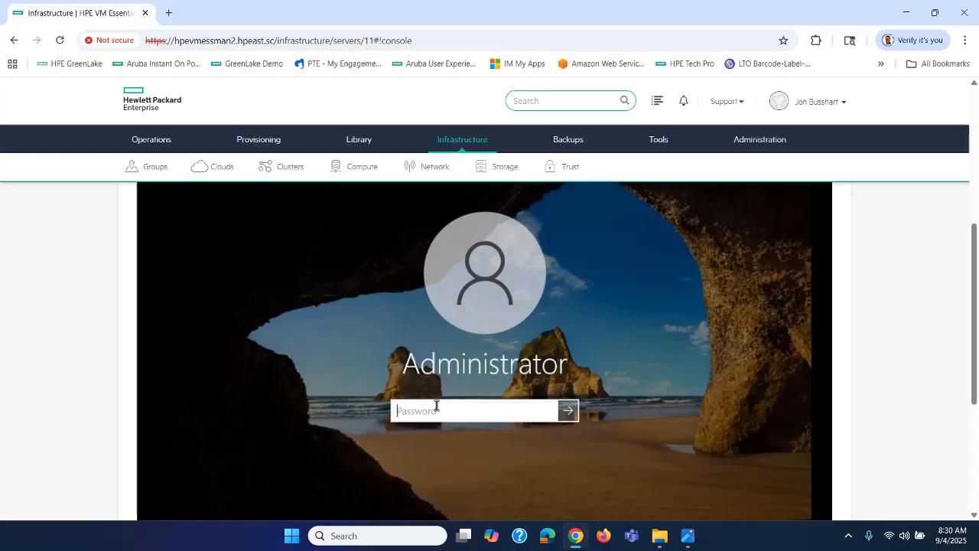
pyautogui.write('********')
pyautogui.press('Return')
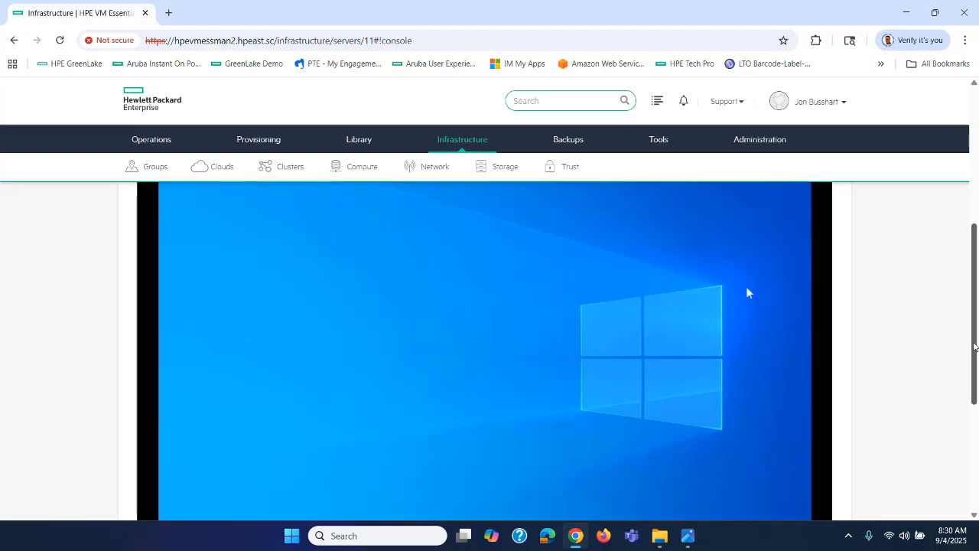
# Check that the guest desktop responds in the console by opening and closing its Start menu
pyautogui.moveTo(975, 347); pyautogui.dragTo(923, 416)
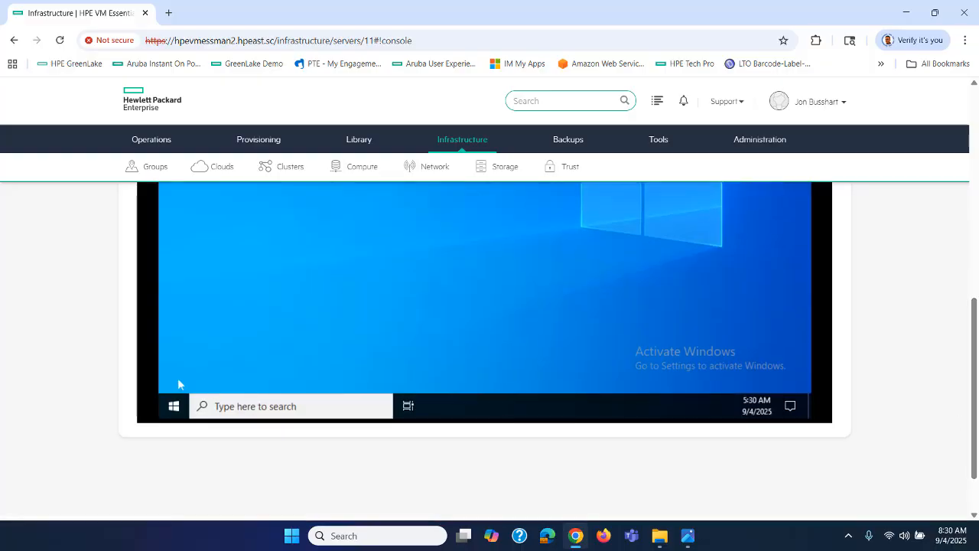
pyautogui.click(174, 410)
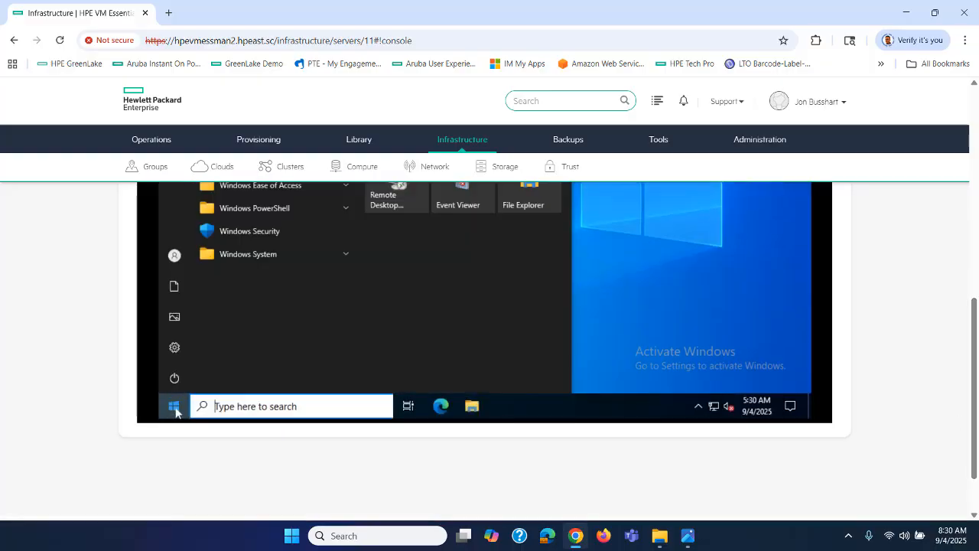
pyautogui.click(175, 410)
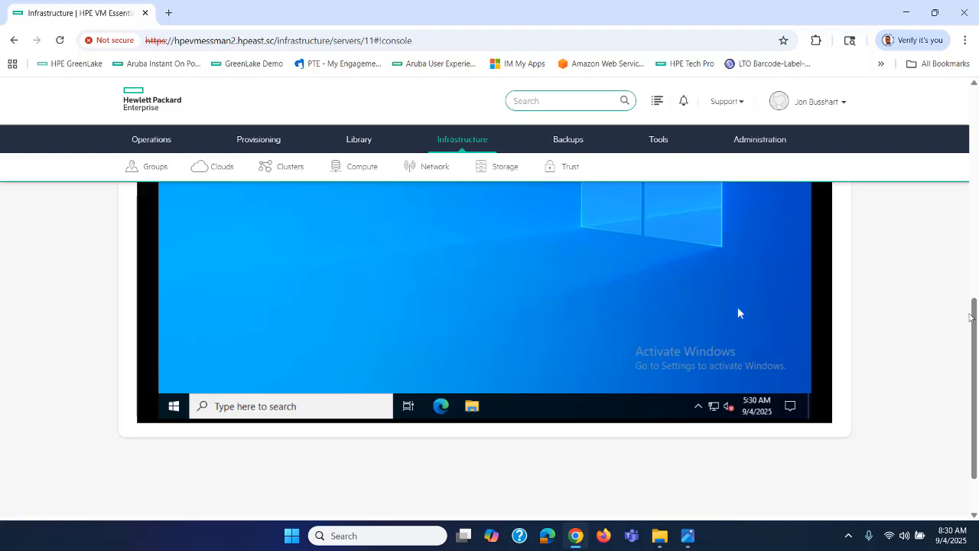
# Return to the W2K22-MoveMe virtual machine header and review the actions available for the server
pyautogui.moveTo(975, 330); pyautogui.dragTo(978, 246)
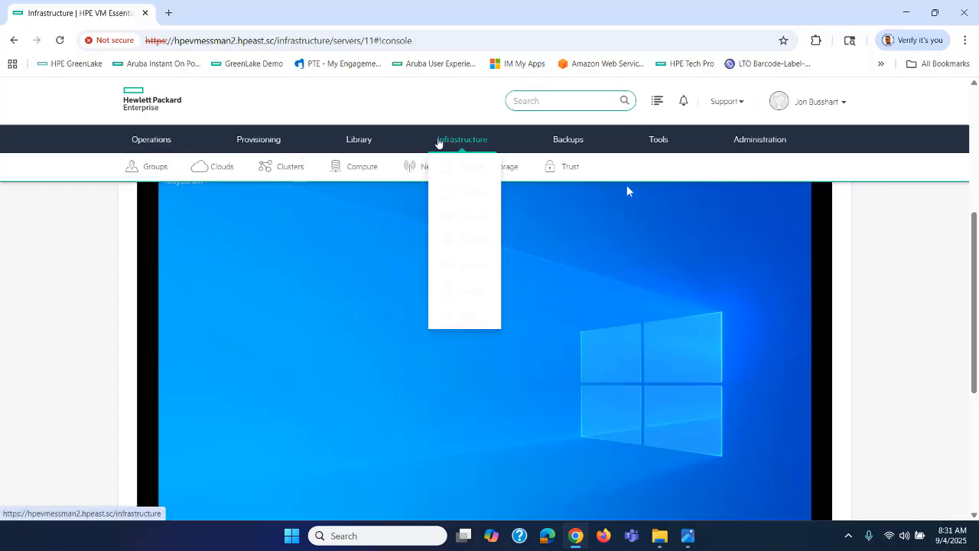
pyautogui.scroll(2, 710, 401)
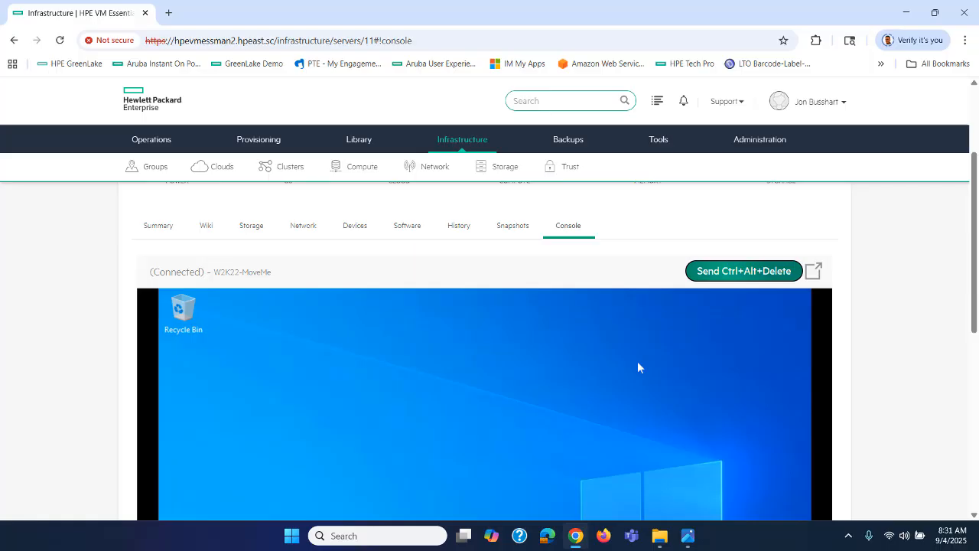
pyautogui.scroll(1, 766, 323)
pyautogui.scroll(1, 976, 206)
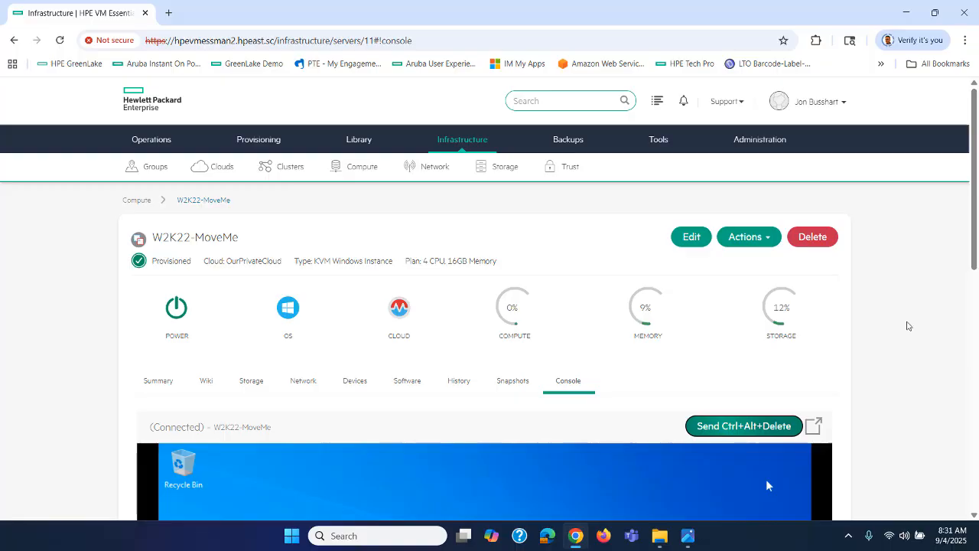
pyautogui.click(743, 242)
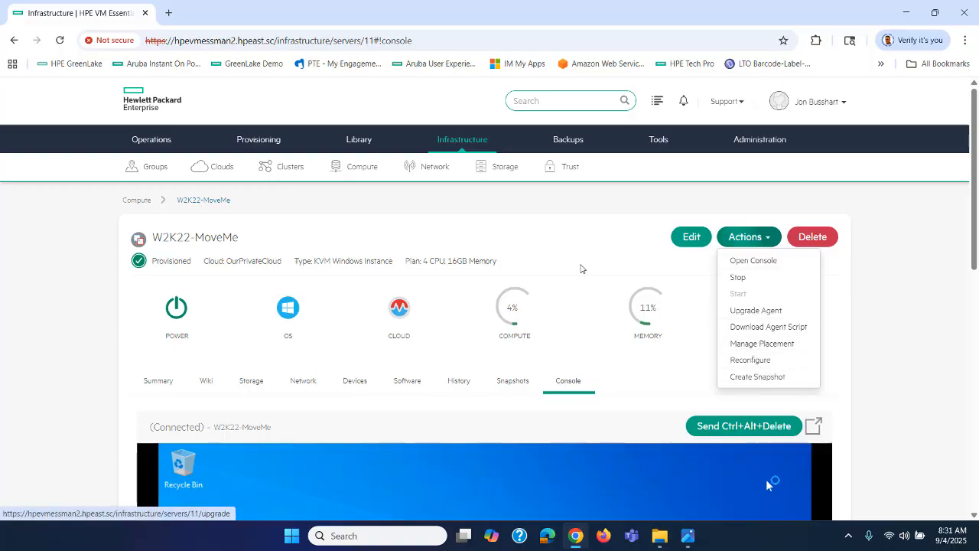
pyautogui.click(577, 258)
# Reopen the W2K22-MoveMe instance from the instances list and review the actions available for the instance
pyautogui.moveTo(221, 140)
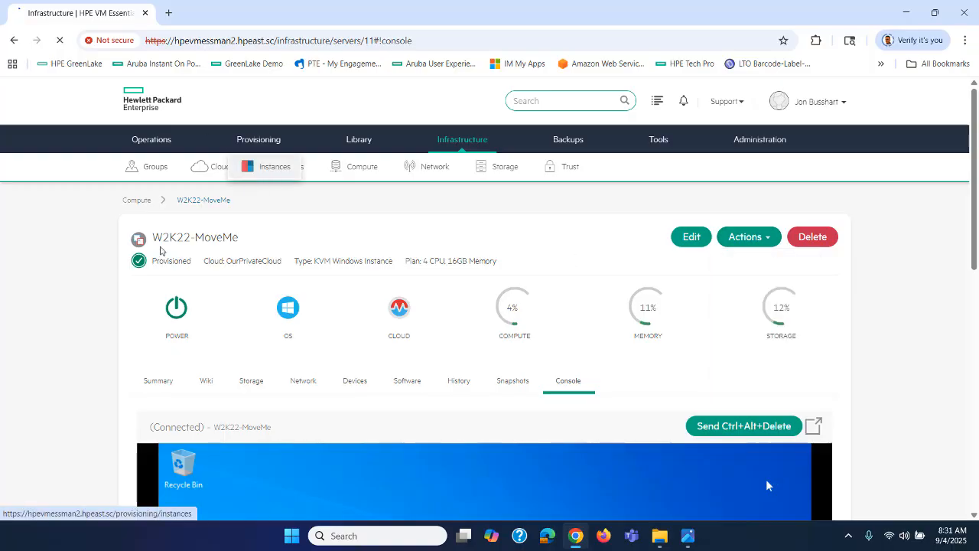
pyautogui.click(268, 172)
pyautogui.scroll(-5, 61, 319)
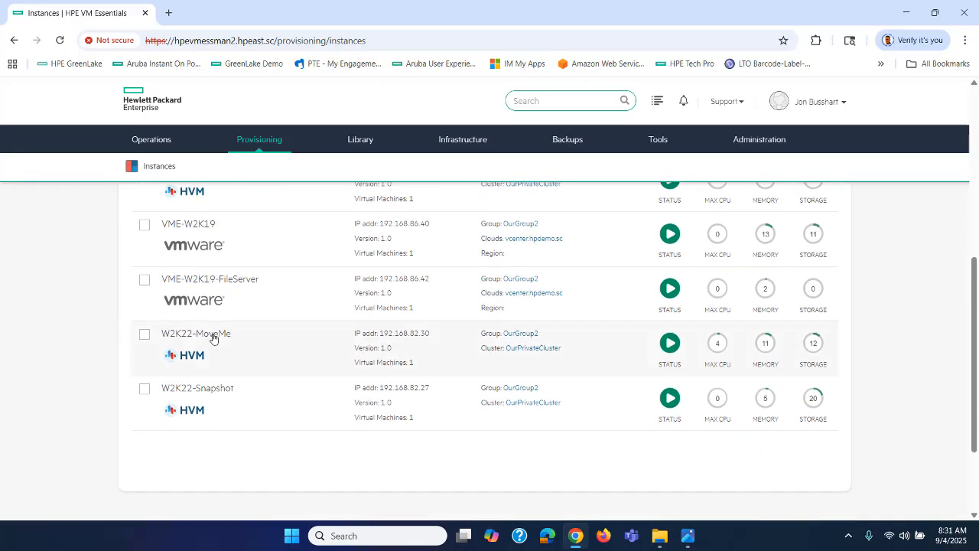
pyautogui.click(212, 344)
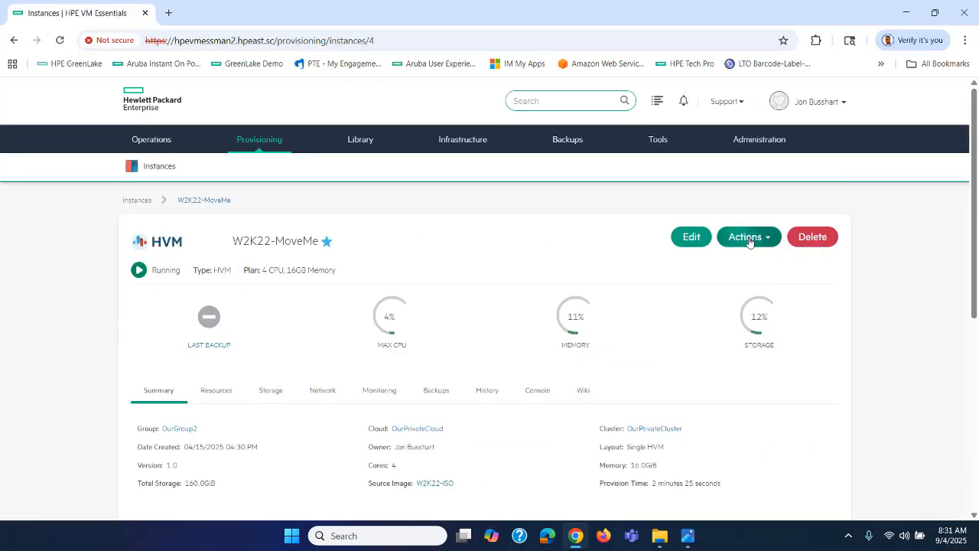
pyautogui.click(747, 237)
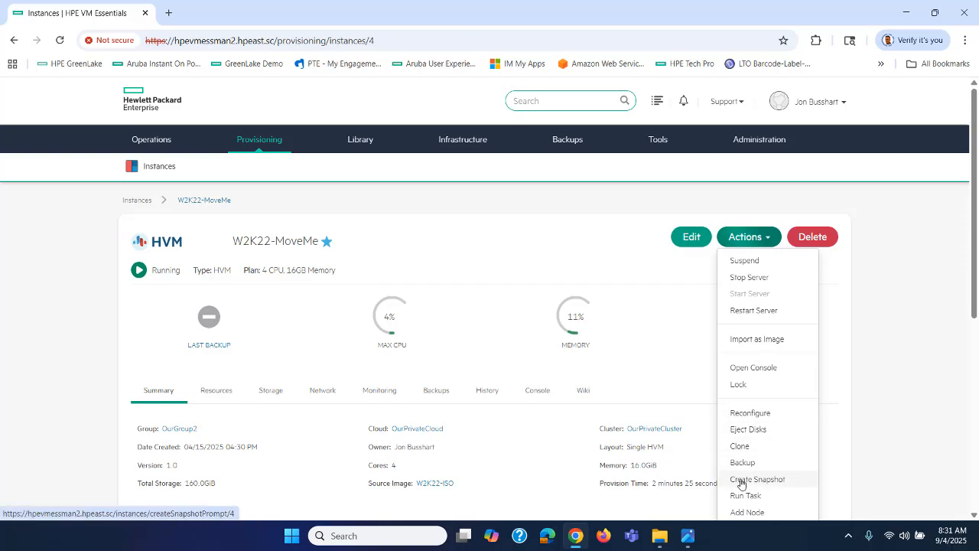
pyautogui.click(597, 252)
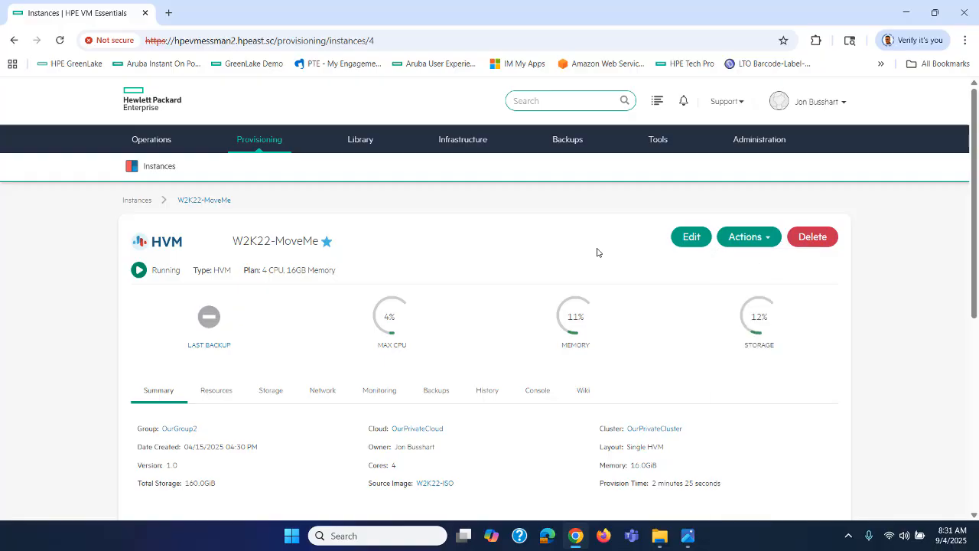
# Open the library's automation tasks and examine the new task form's script types and settings without saving a task
pyautogui.moveTo(649, 155)
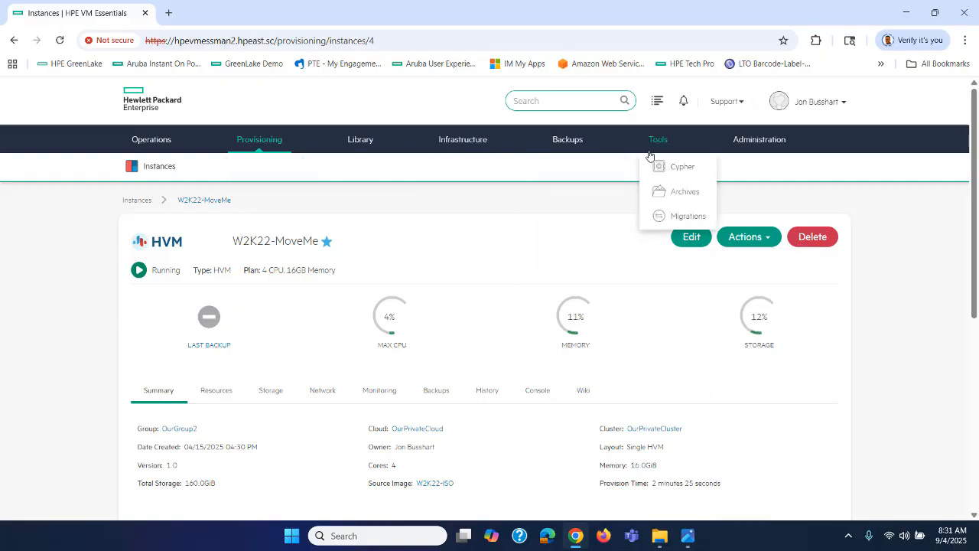
pyautogui.moveTo(353, 141)
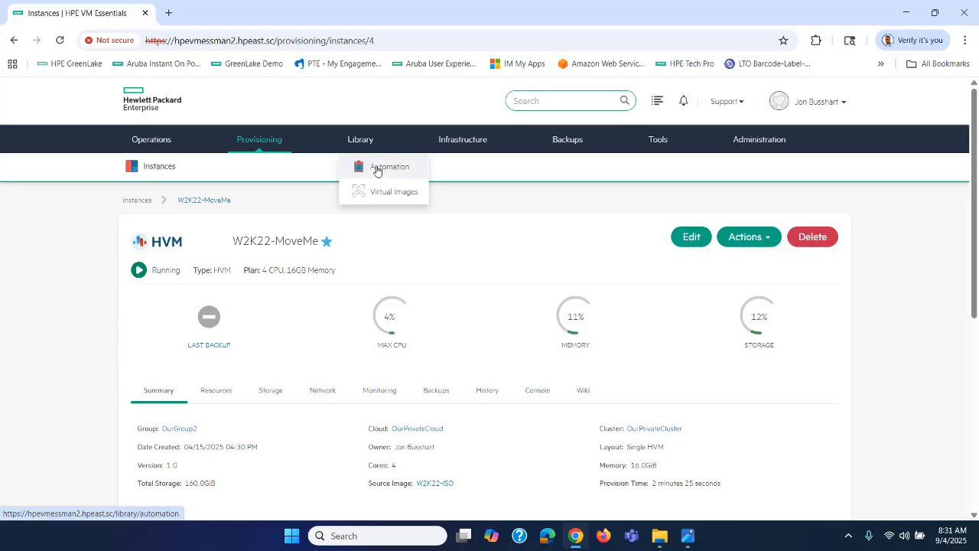
pyautogui.click(377, 171)
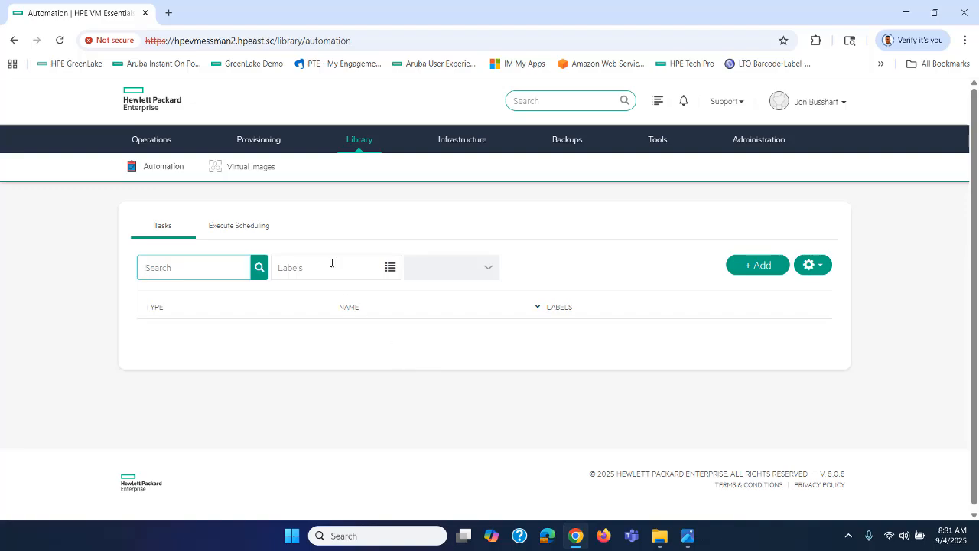
pyautogui.click(754, 265)
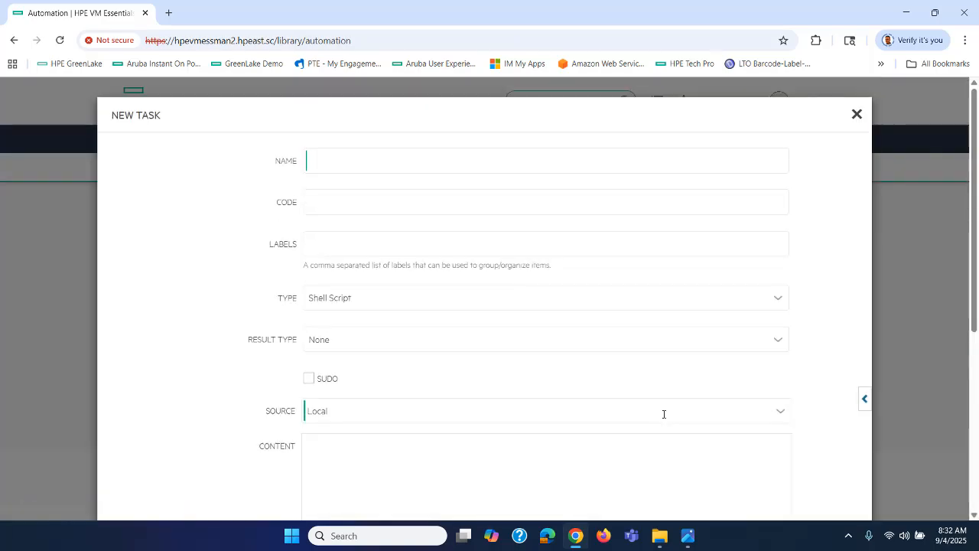
pyautogui.click(350, 302)
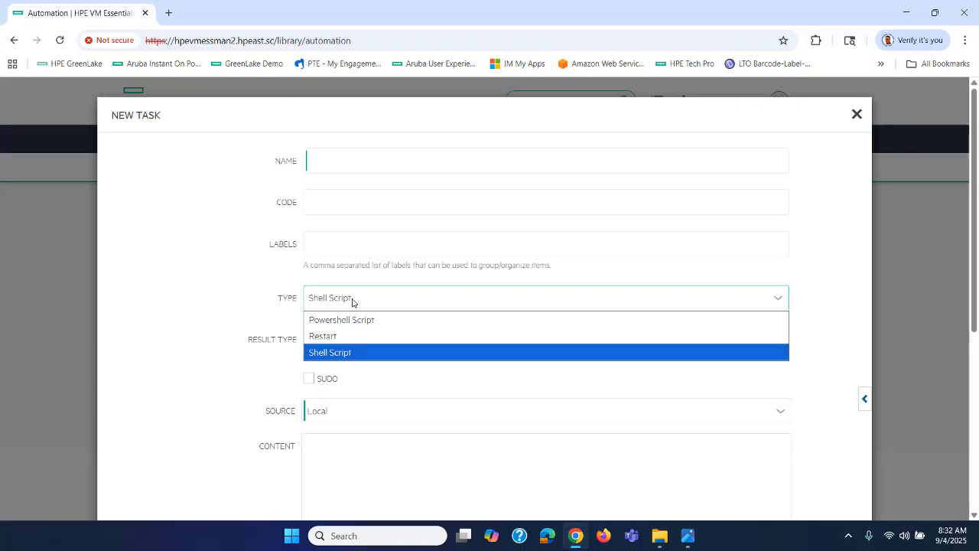
pyautogui.click(320, 350)
pyautogui.scroll(-3, 318, 402)
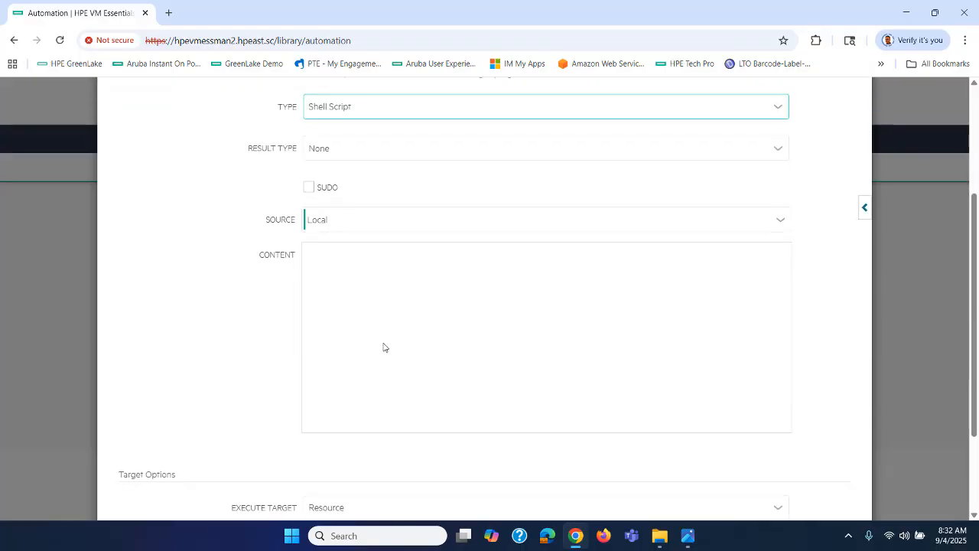
pyautogui.scroll(1, 459, 306)
pyautogui.scroll(2, 559, 250)
pyautogui.click(853, 112)
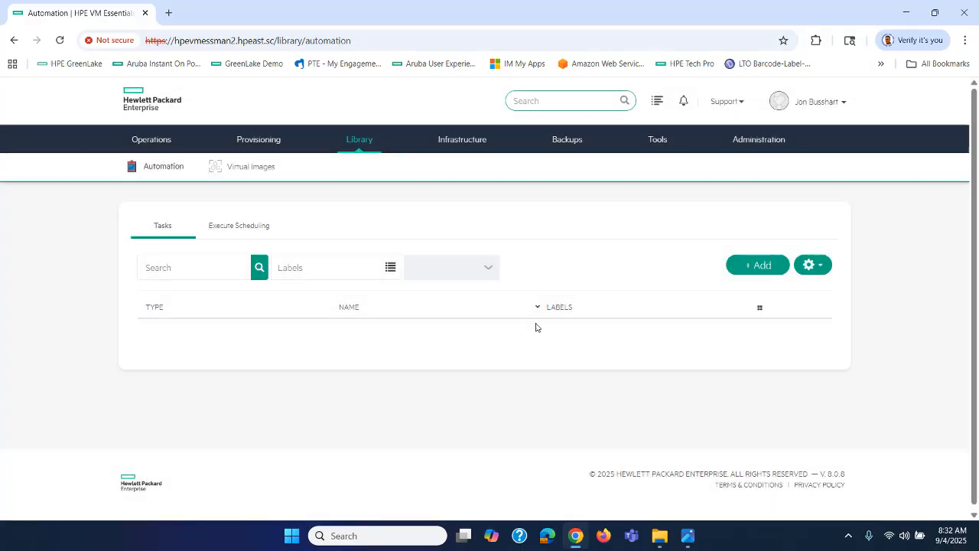
# Open the virtual images library, review the stored images, and list the image formats that can be added
pyautogui.click(248, 169)
pyautogui.scroll(-2, 332, 269)
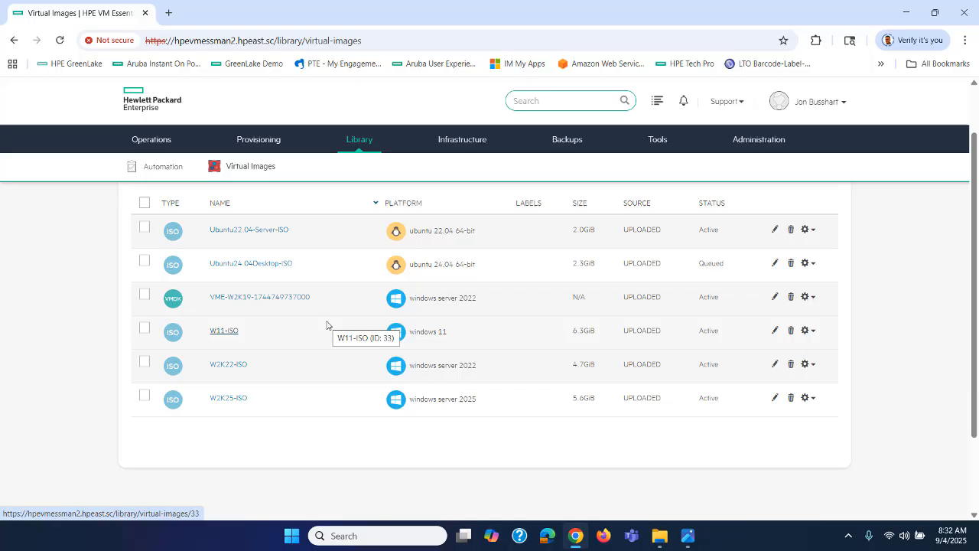
pyautogui.scroll(1, 327, 325)
pyautogui.click(771, 222)
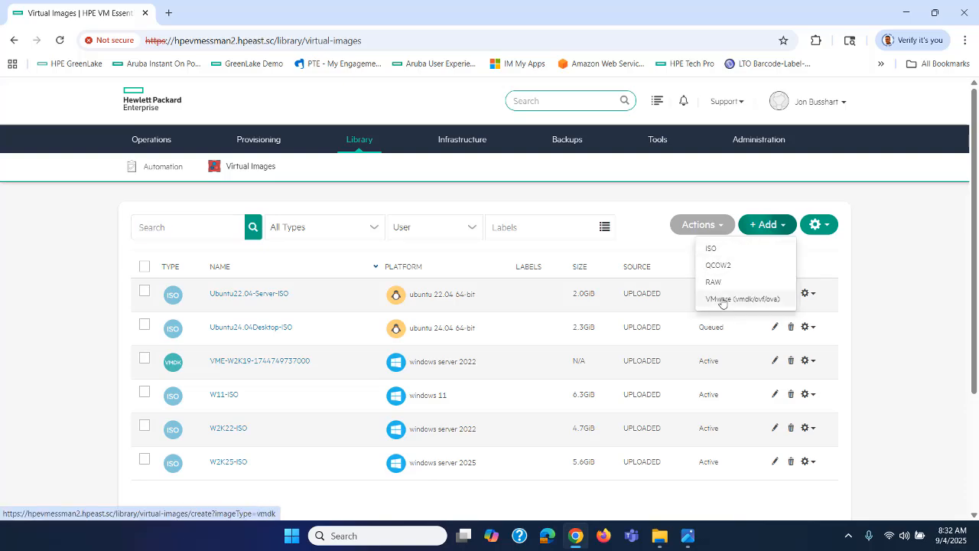
# Close the image format choices, open the infrastructure groups, and review the clouds list with its workload charts
pyautogui.click(80, 256)
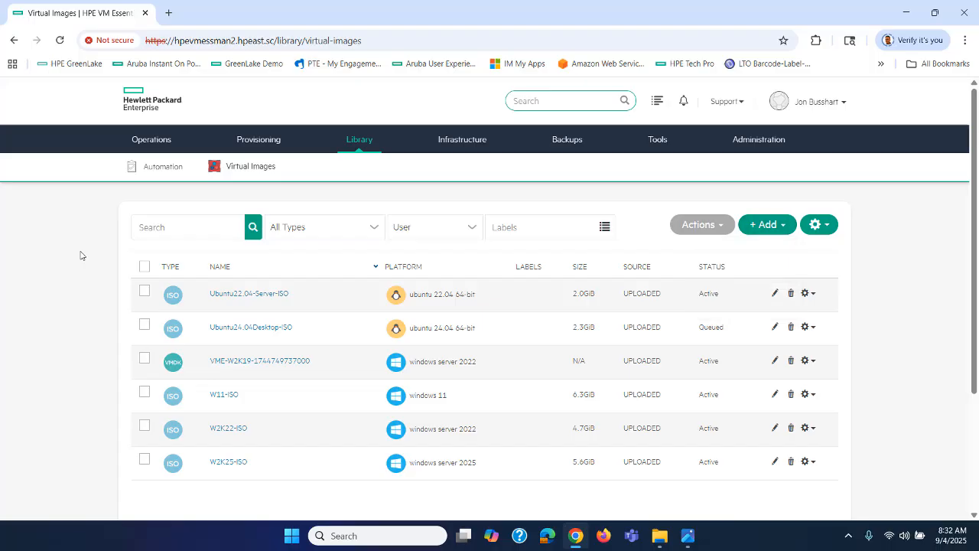
pyautogui.moveTo(462, 145)
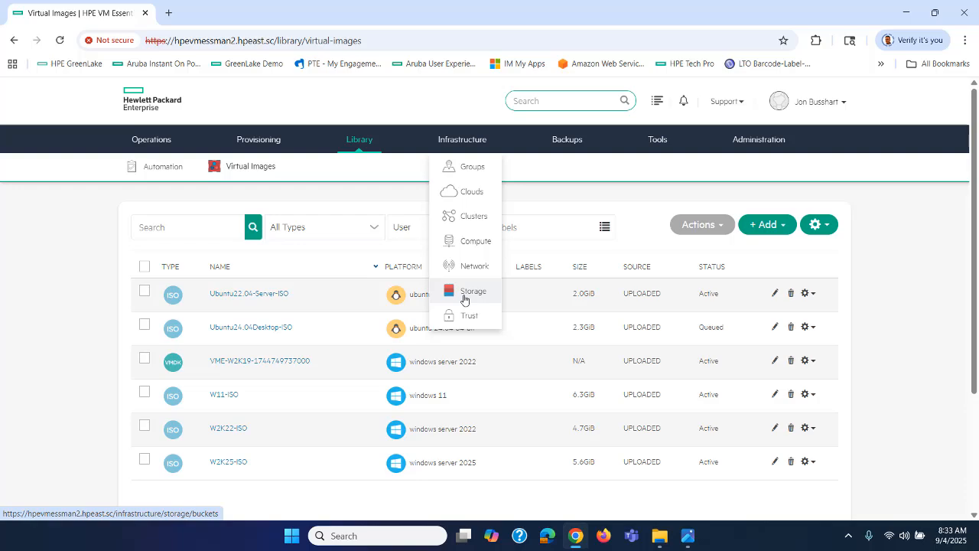
pyautogui.click(466, 174)
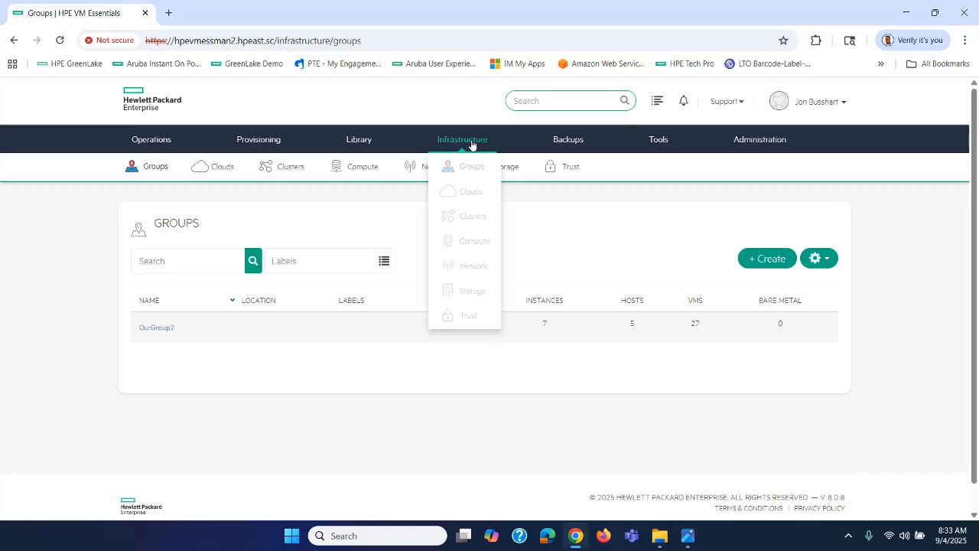
pyautogui.click(462, 198)
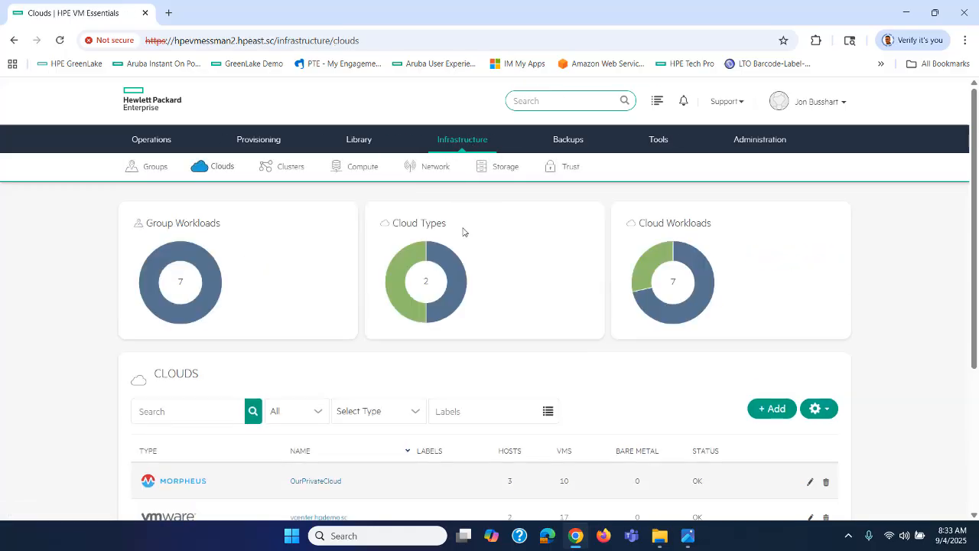
pyautogui.scroll(-1, 479, 385)
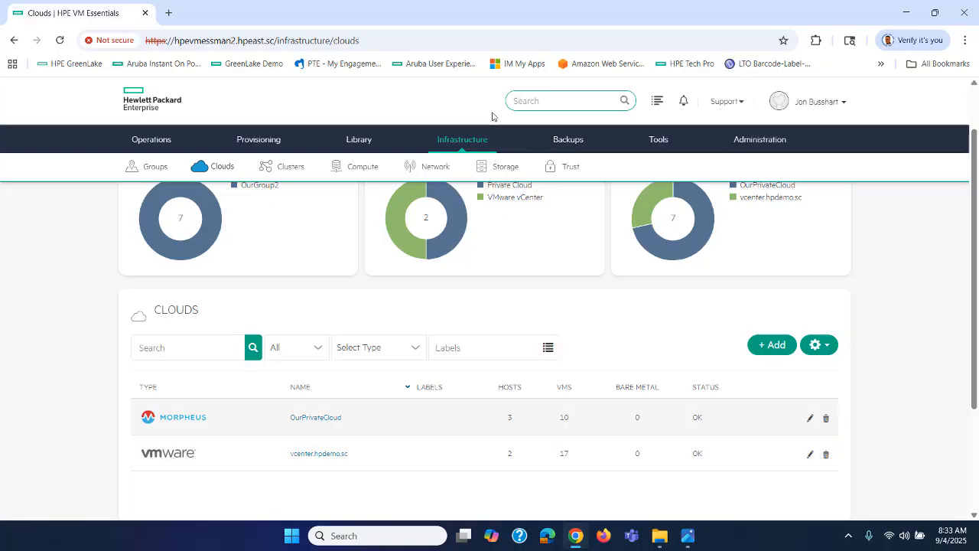
# Open the infrastructure clusters page and review the cluster list together with its type, workload and capacity summaries
pyautogui.moveTo(461, 141)
pyautogui.click(463, 217)
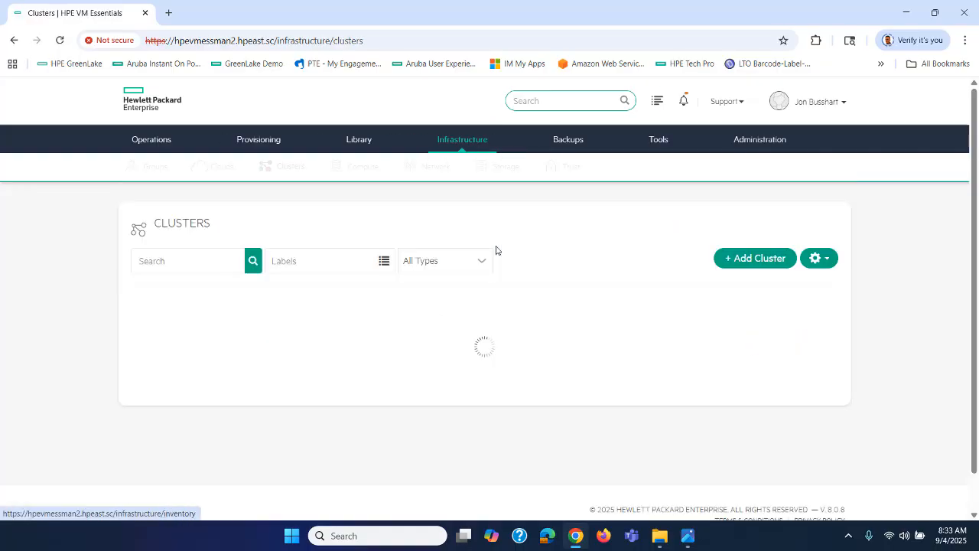
pyautogui.scroll(-1, 463, 444)
pyautogui.scroll(-1, 463, 444)
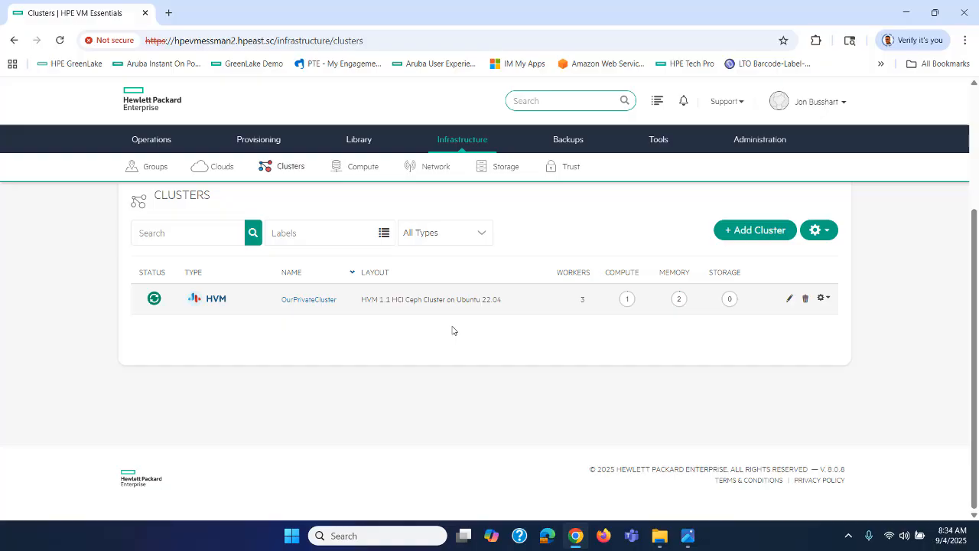
pyautogui.scroll(3, 451, 330)
# Open the infrastructure compute page and review the ESX and HPE VM hosts in the inventory
pyautogui.moveTo(454, 142)
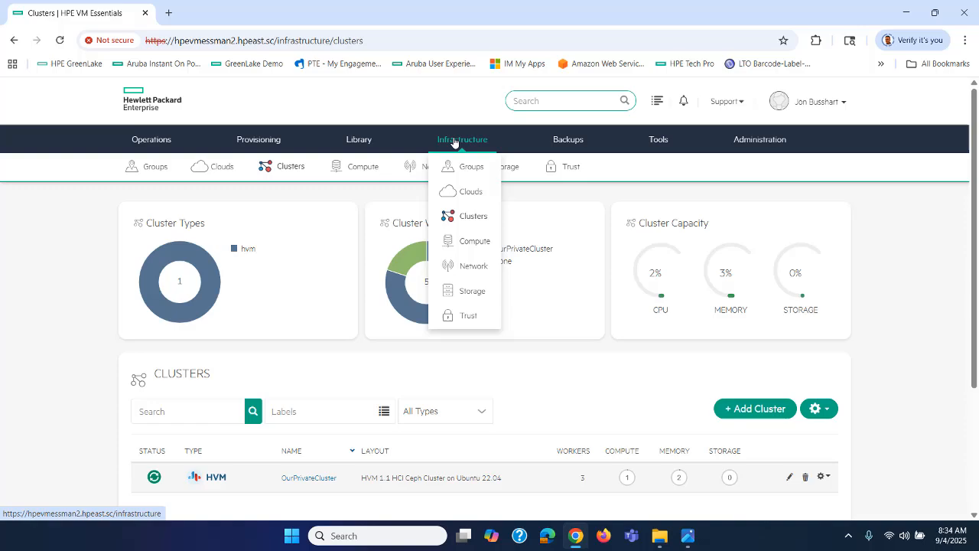
pyautogui.click(471, 243)
pyautogui.scroll(-1, 582, 348)
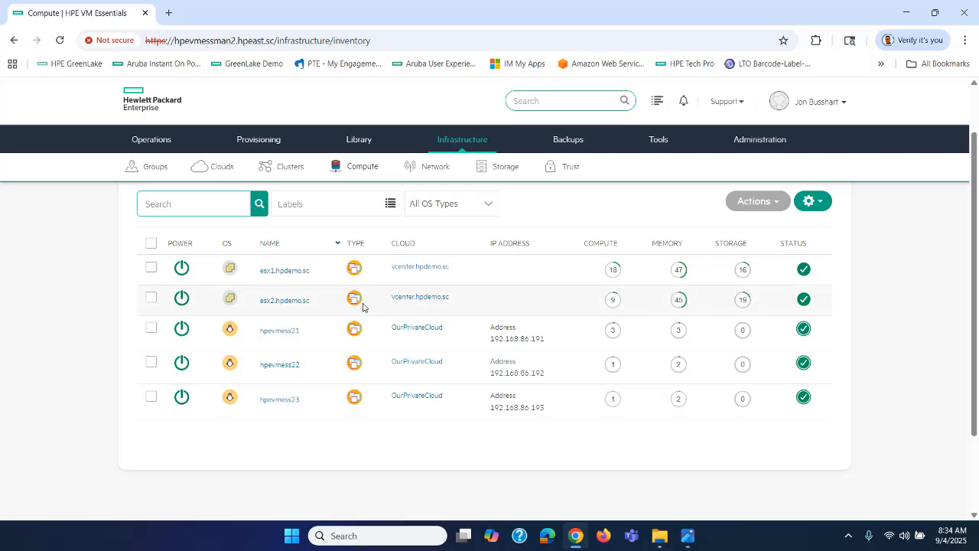
pyautogui.scroll(1, 482, 290)
# Open the infrastructure network page and review the networks defined for both clouds
pyautogui.moveTo(452, 140)
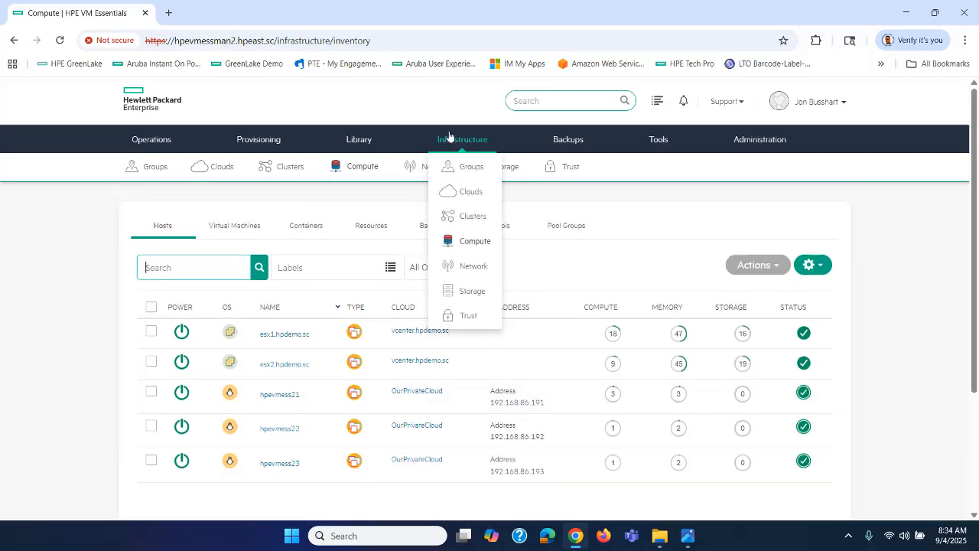
pyautogui.click(464, 268)
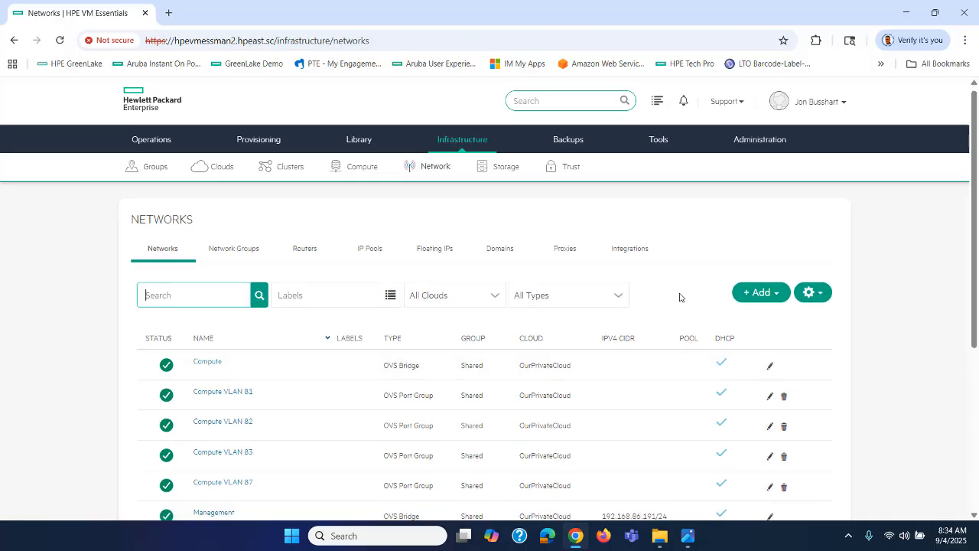
pyautogui.scroll(-1, 680, 297)
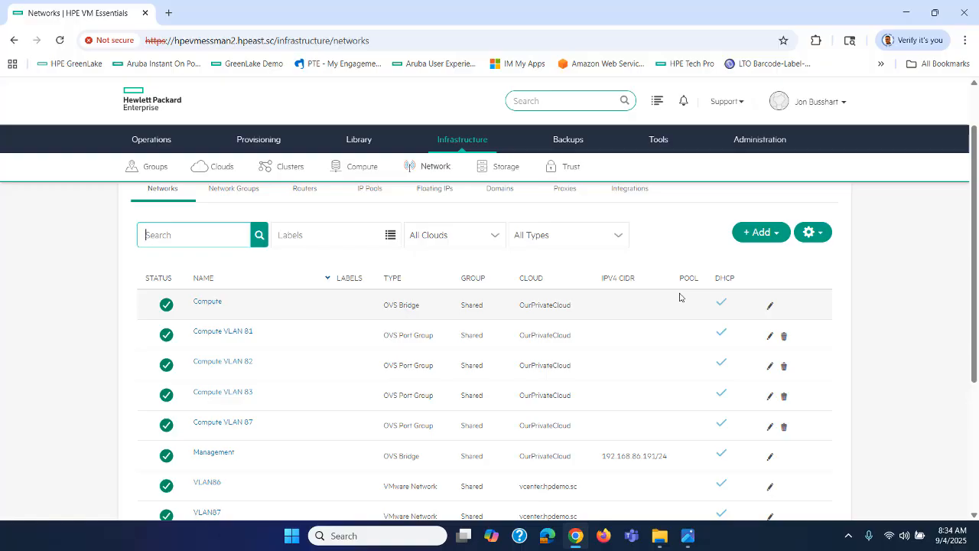
# Examine the new OVS Port Group form, including VLAN ID, using group OurGroup2 and cloud OurPrivateCloud, and close it without saving
pyautogui.click(760, 233)
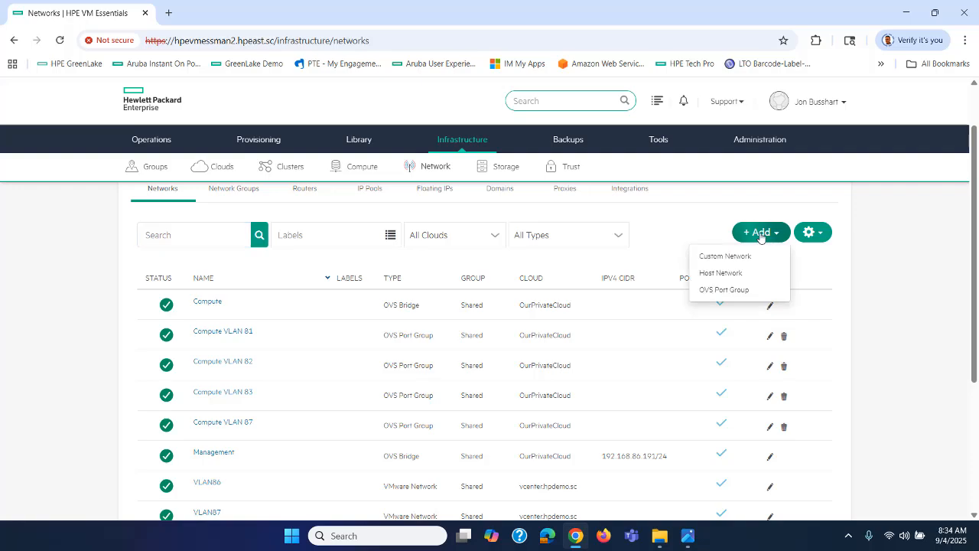
pyautogui.click(715, 294)
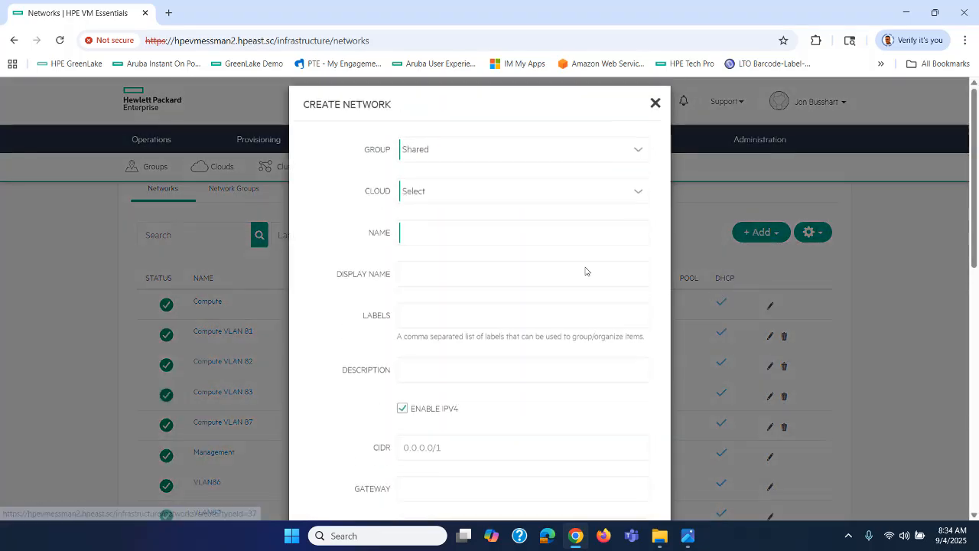
pyautogui.click(422, 165)
pyautogui.click(413, 199)
pyautogui.click(415, 203)
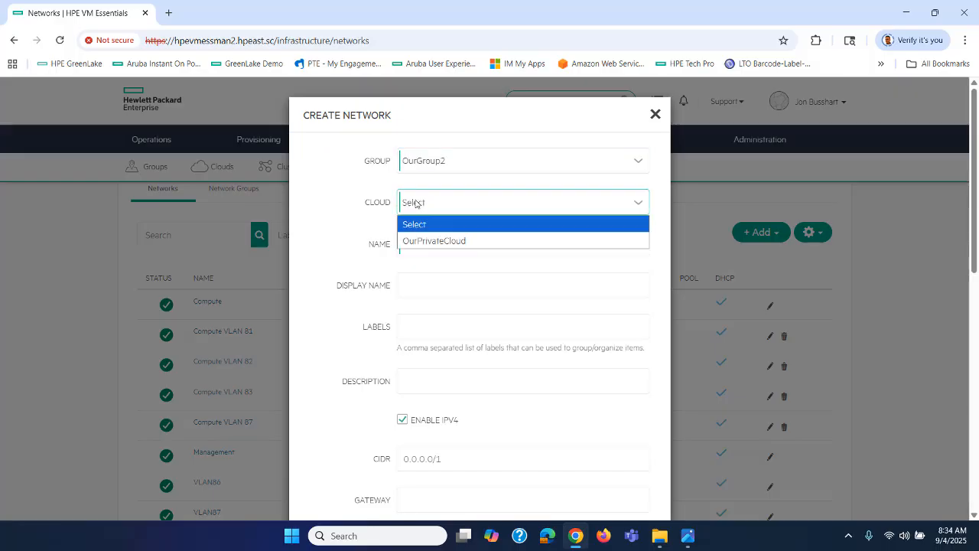
pyautogui.click(428, 241)
pyautogui.scroll(-3, 360, 260)
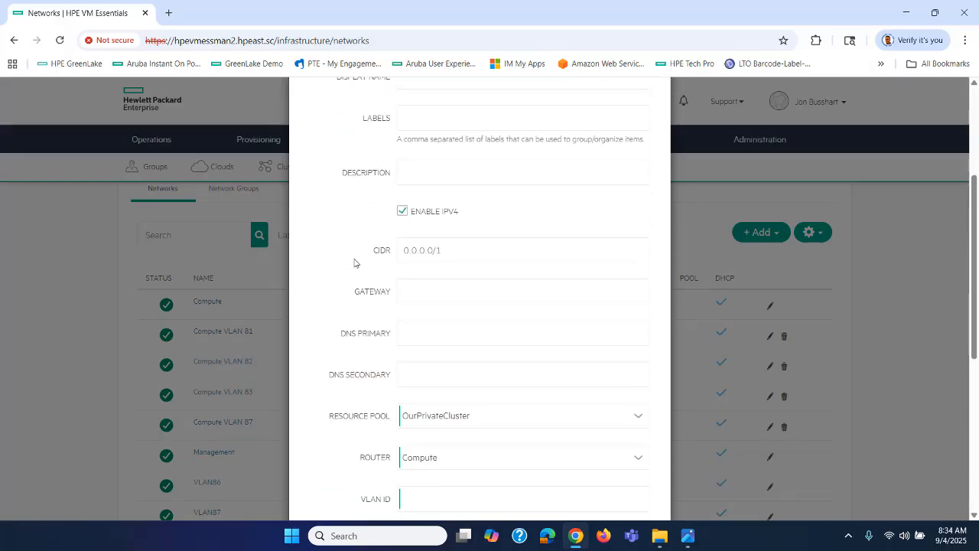
pyautogui.scroll(-3, 359, 264)
pyautogui.click(435, 262)
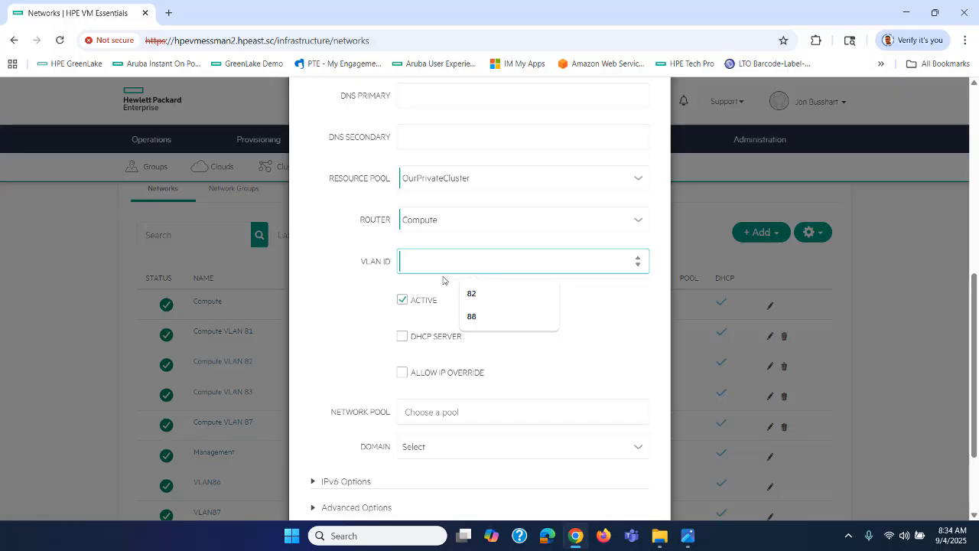
pyautogui.click(429, 284)
pyautogui.scroll(6, 428, 284)
pyautogui.click(656, 116)
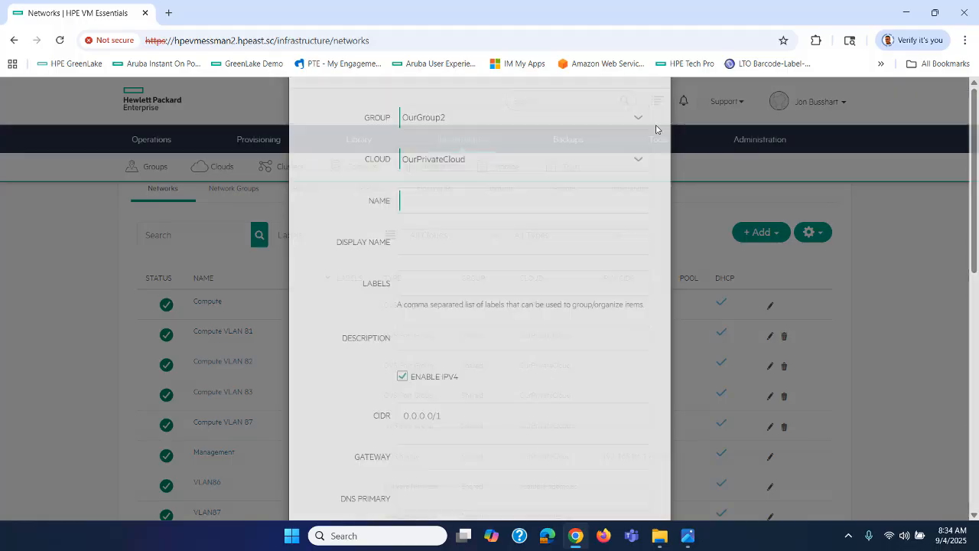
# Look at the trust credentials page, and open the storage buckets to list the bucket providers that can be added
pyautogui.moveTo(464, 143)
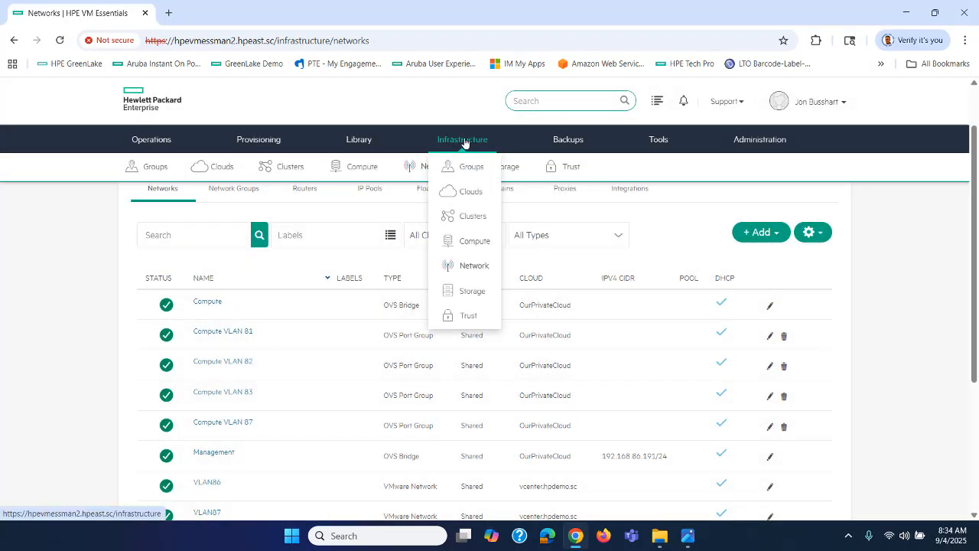
pyautogui.click(469, 316)
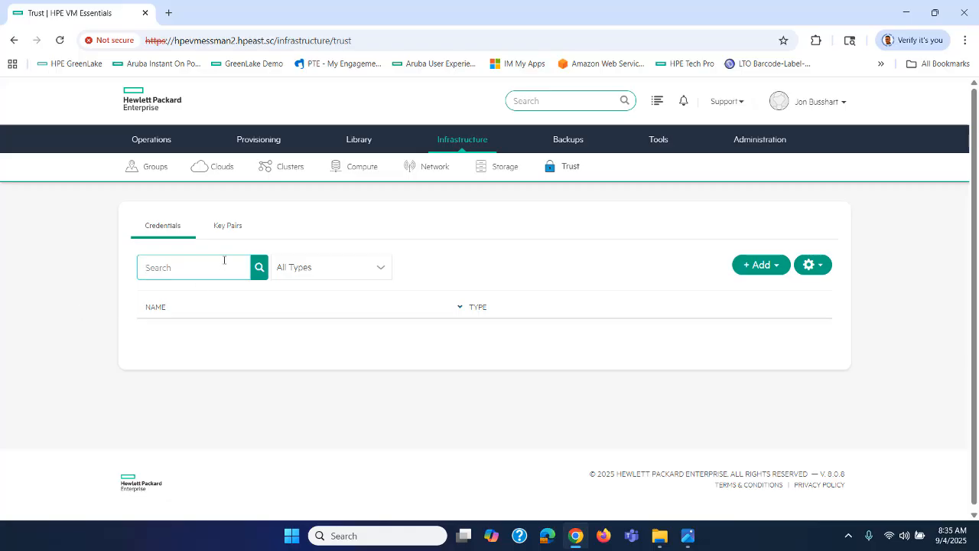
pyautogui.moveTo(486, 138)
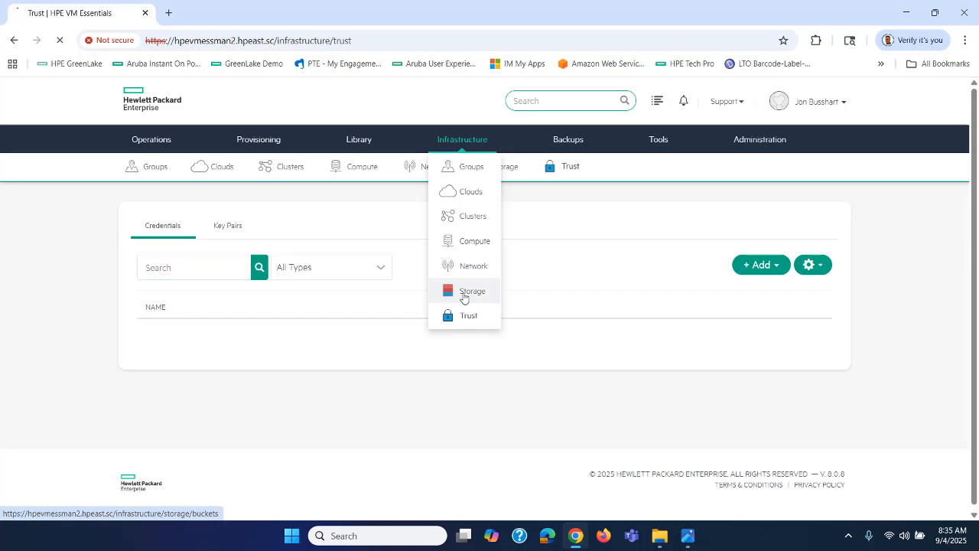
pyautogui.click(464, 293)
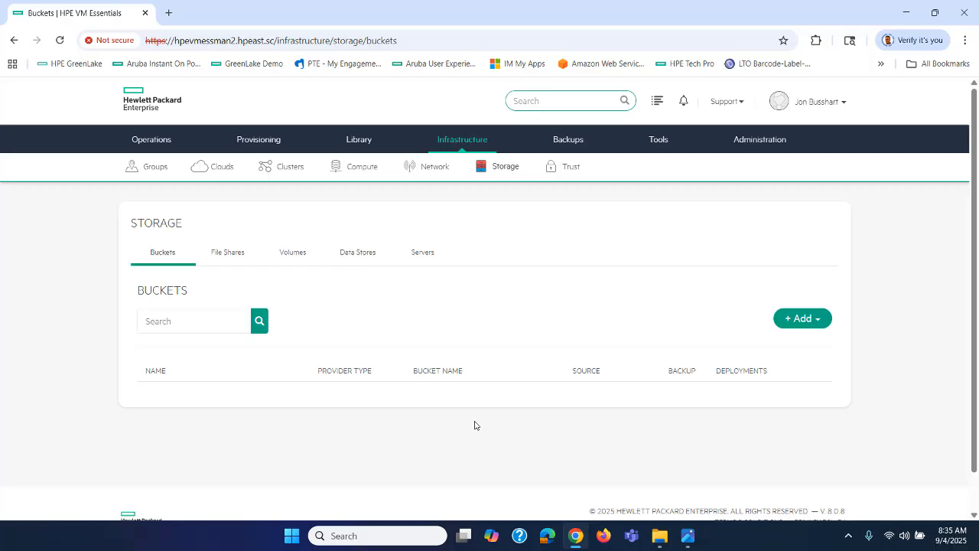
pyautogui.click(800, 319)
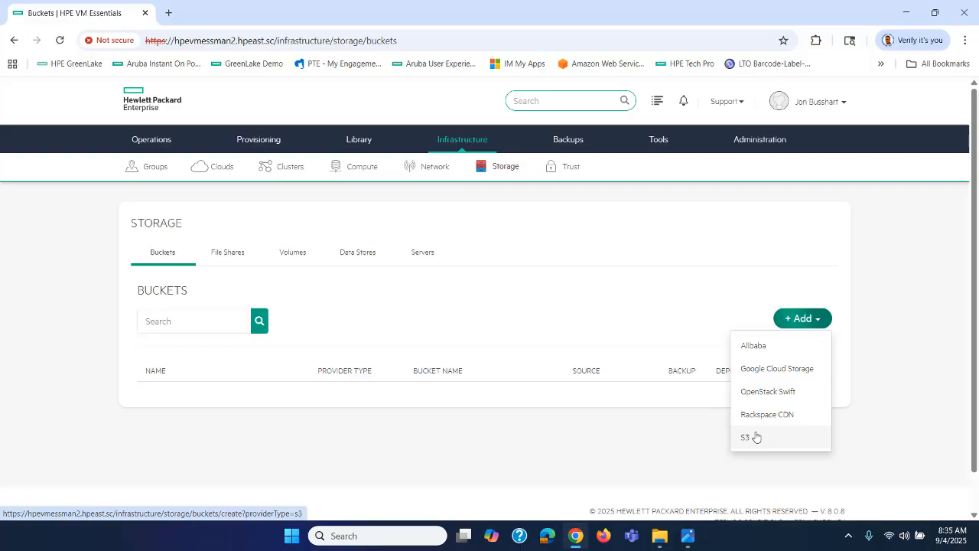
pyautogui.click(635, 439)
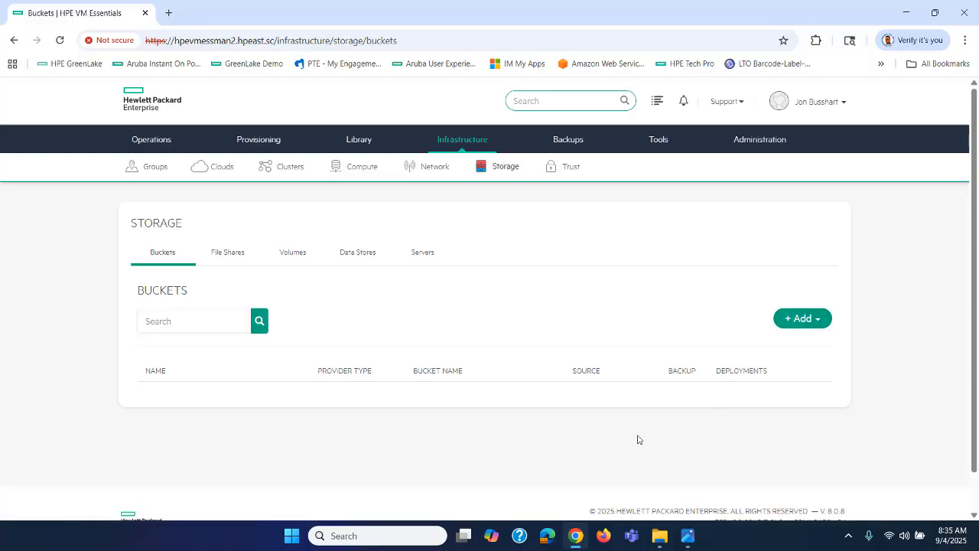
# Open the storage file shares, review the settings of the omv-nfs share, and close them without changes
pyautogui.click(234, 254)
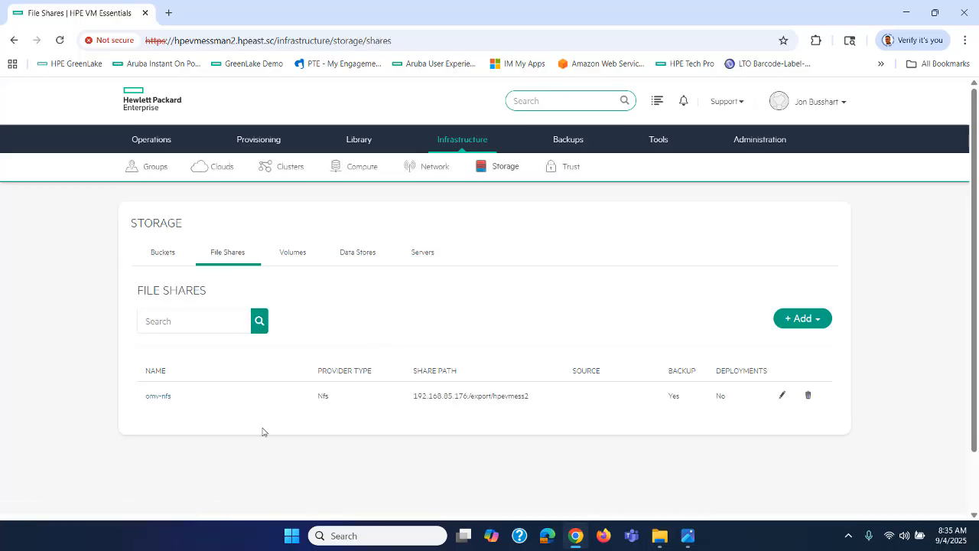
pyautogui.click(782, 396)
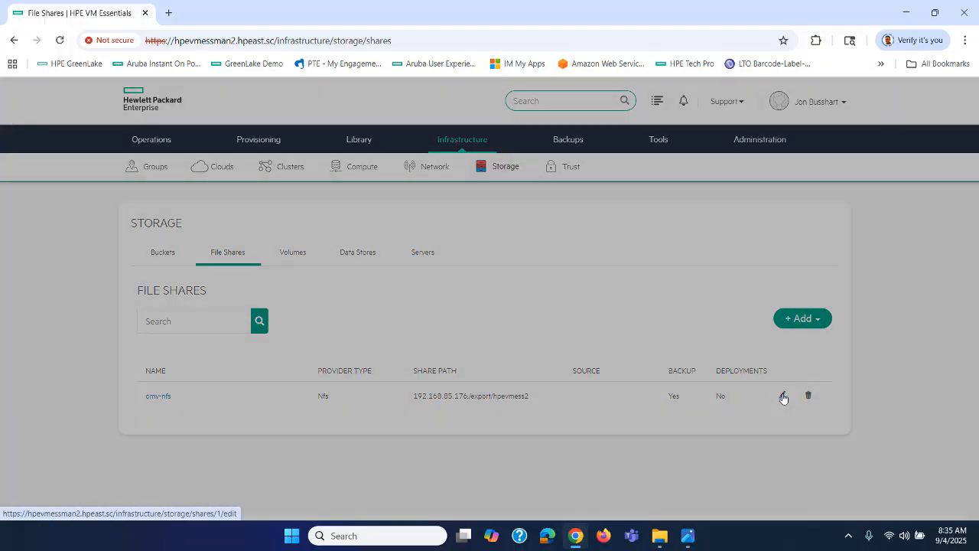
pyautogui.scroll(-2, 663, 312)
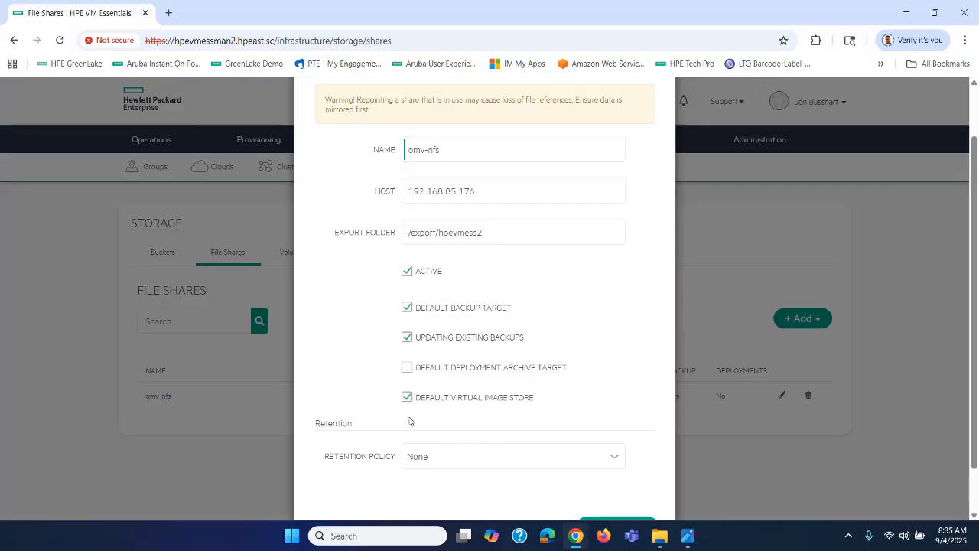
pyautogui.scroll(1, 581, 373)
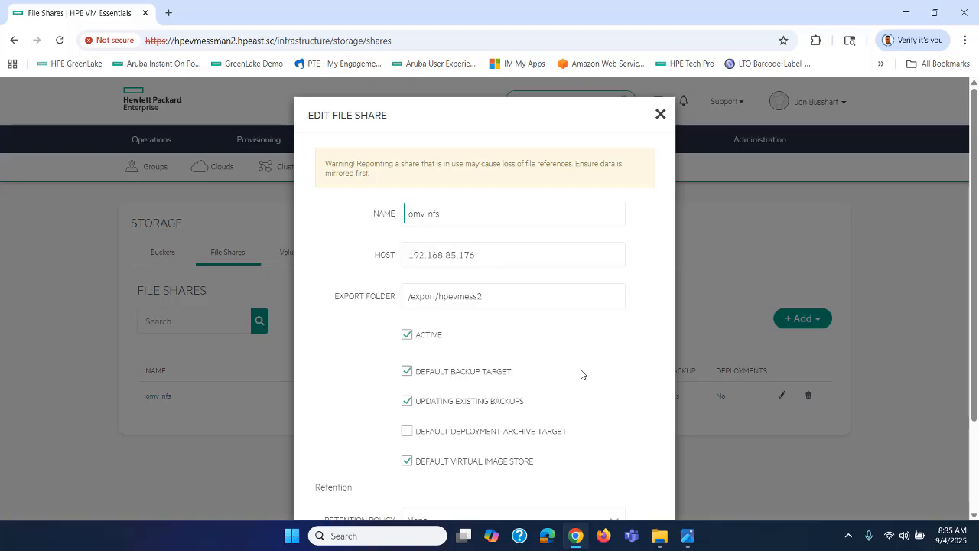
pyautogui.click(659, 114)
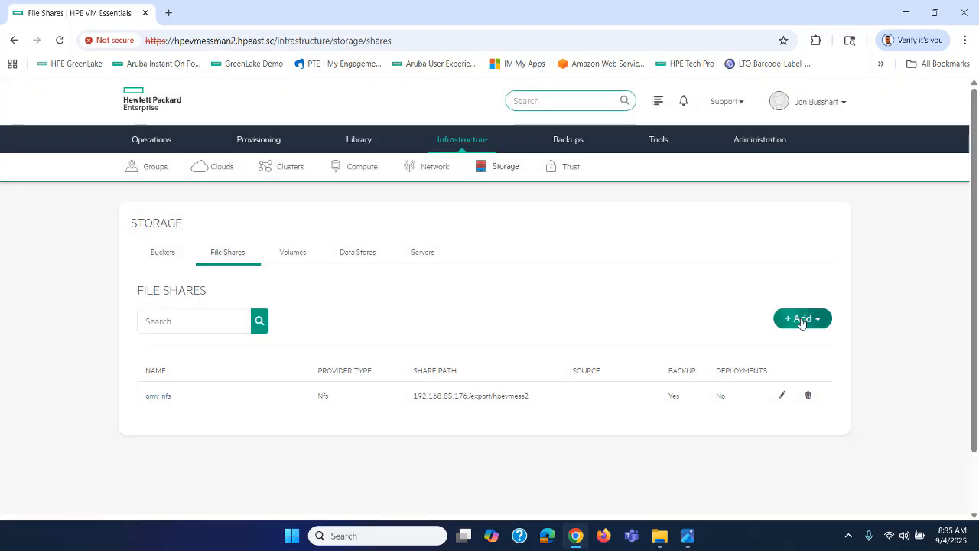
# List the file share types that can be added and dismiss the choices without adding a share
pyautogui.click(801, 320)
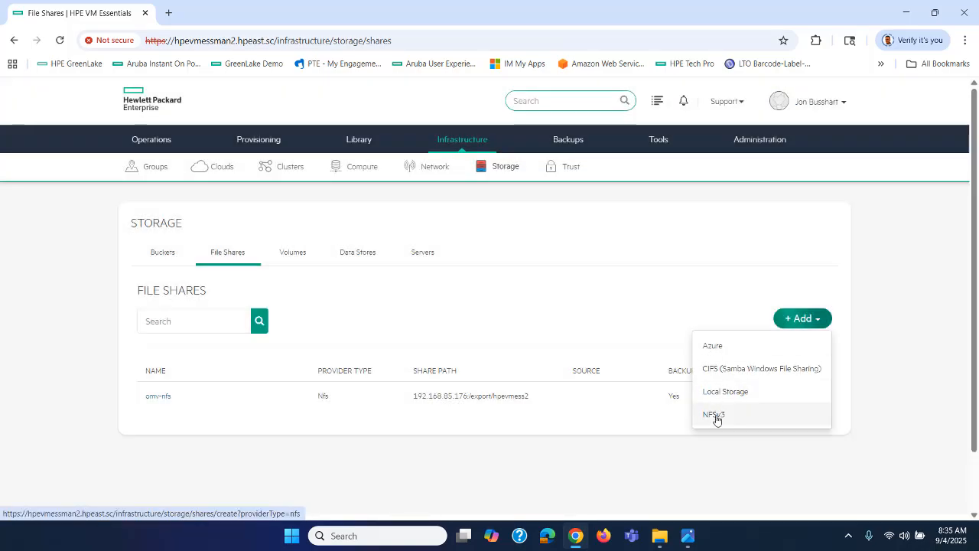
pyautogui.click(536, 454)
pyautogui.moveTo(461, 148)
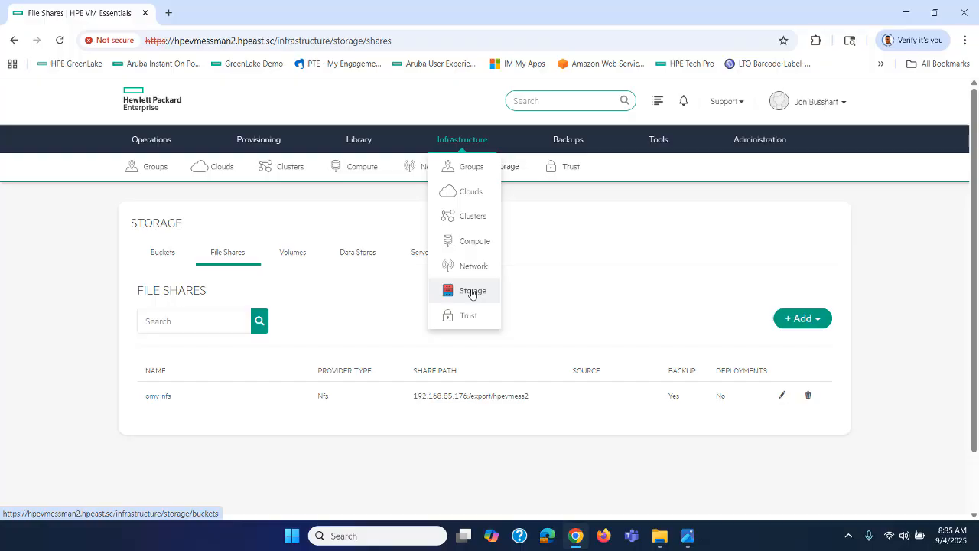
# Open the provisioning instances list and start creating a new instance of type HVM, continuing to the group settings
pyautogui.moveTo(259, 147)
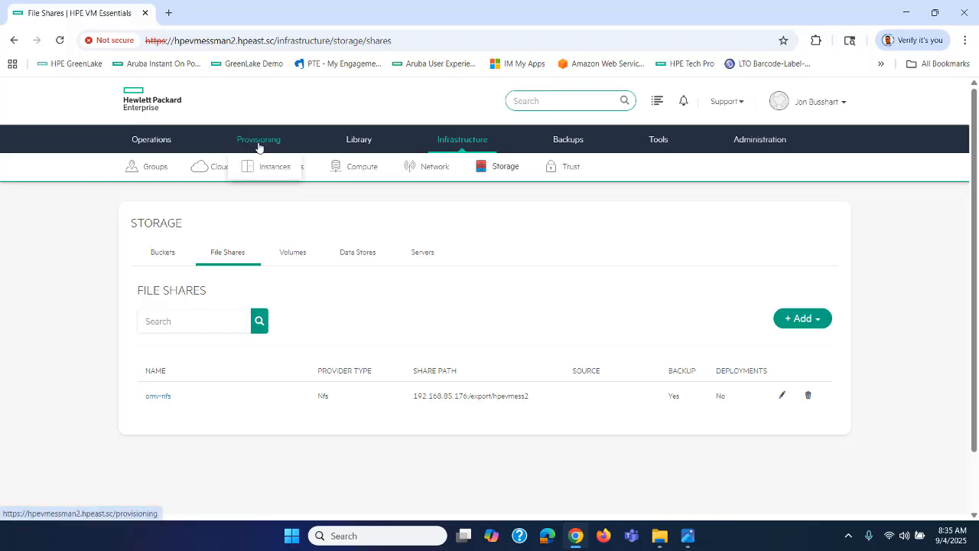
pyautogui.click(268, 169)
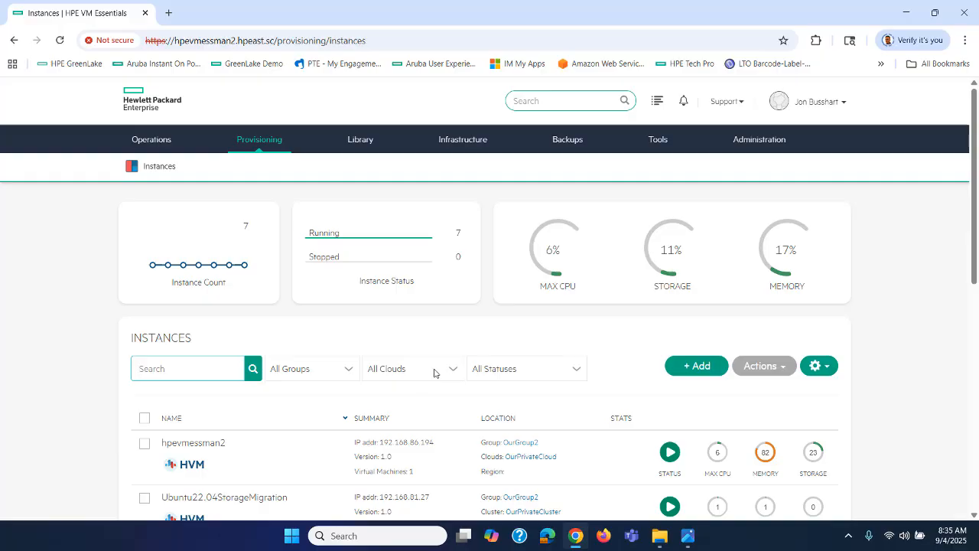
pyautogui.scroll(-2, 447, 376)
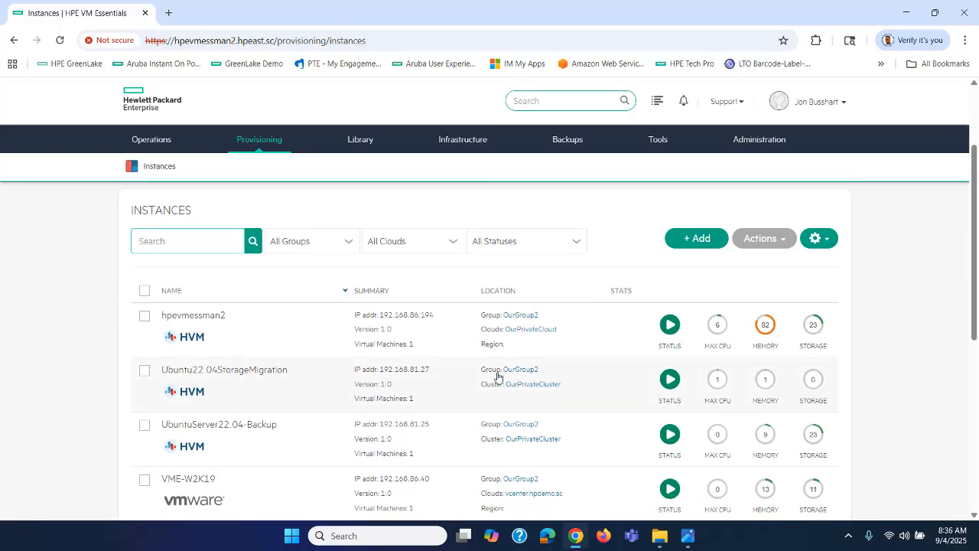
pyautogui.click(699, 238)
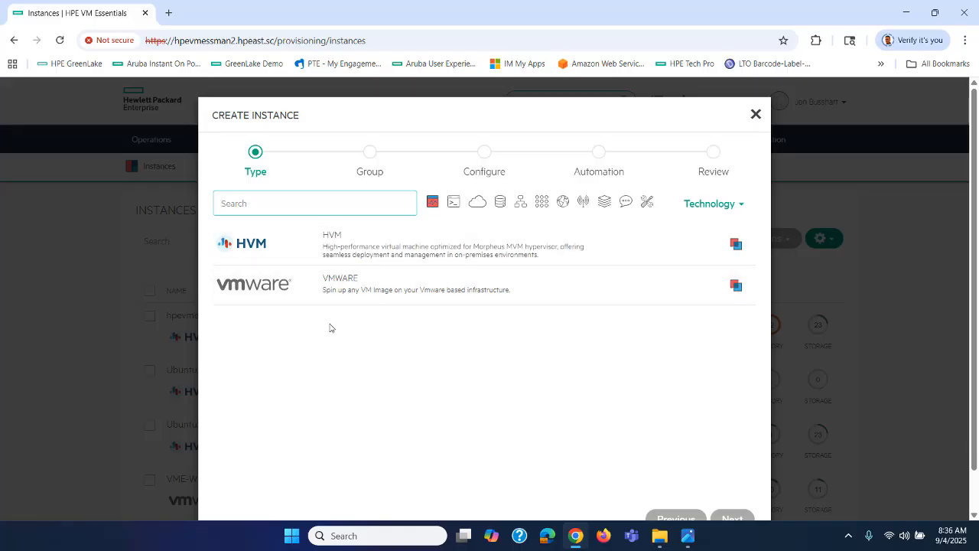
pyautogui.click(354, 252)
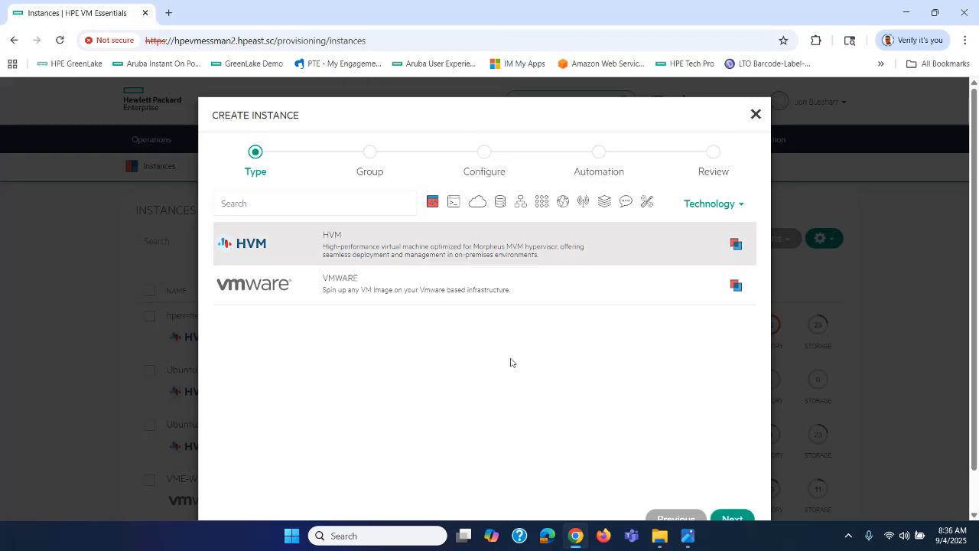
pyautogui.scroll(-1, 512, 360)
pyautogui.click(735, 472)
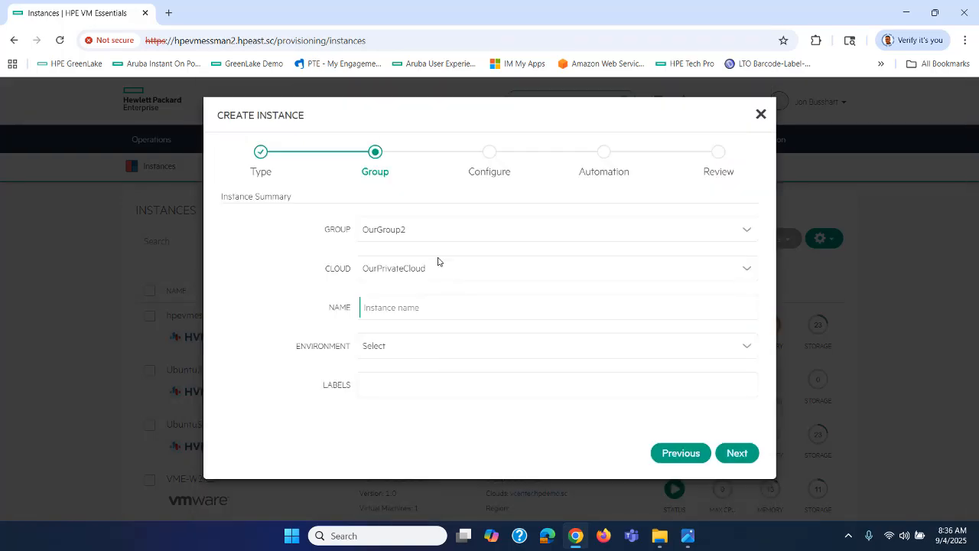
# Keep group OurGroup2 and cloud OurPrivateCloud, name the instance IngramMicro, and continue to the configuration options
pyautogui.click(385, 236)
pyautogui.click(384, 236)
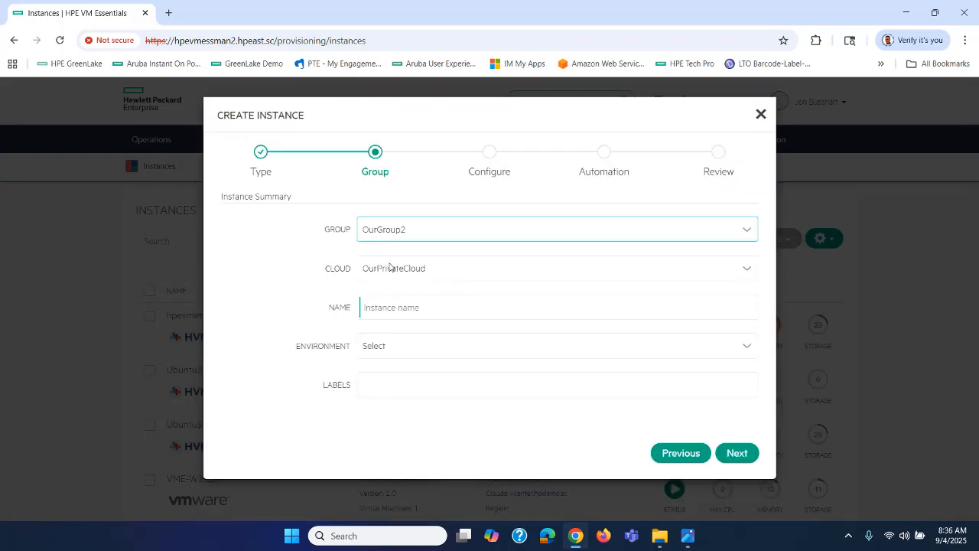
pyautogui.click(391, 268)
pyautogui.click(390, 268)
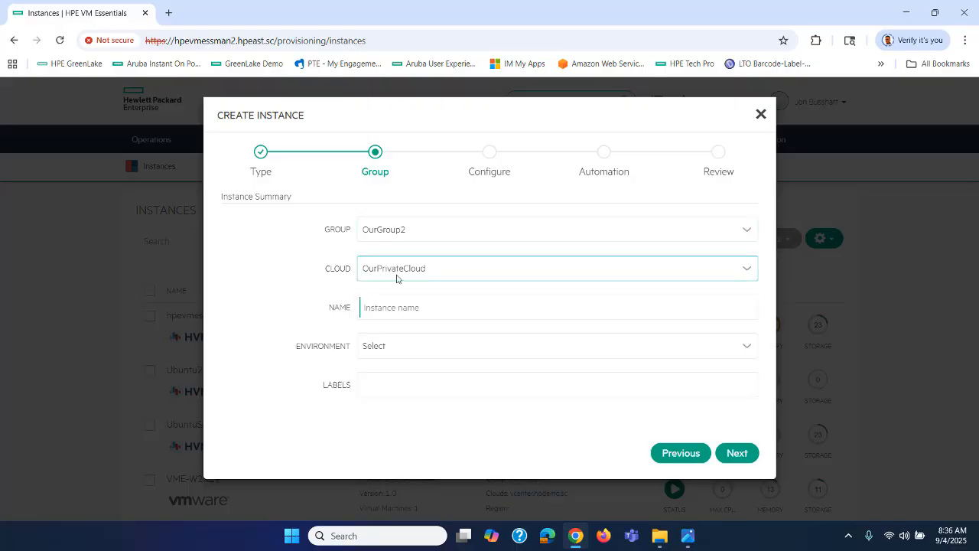
pyautogui.click(397, 307)
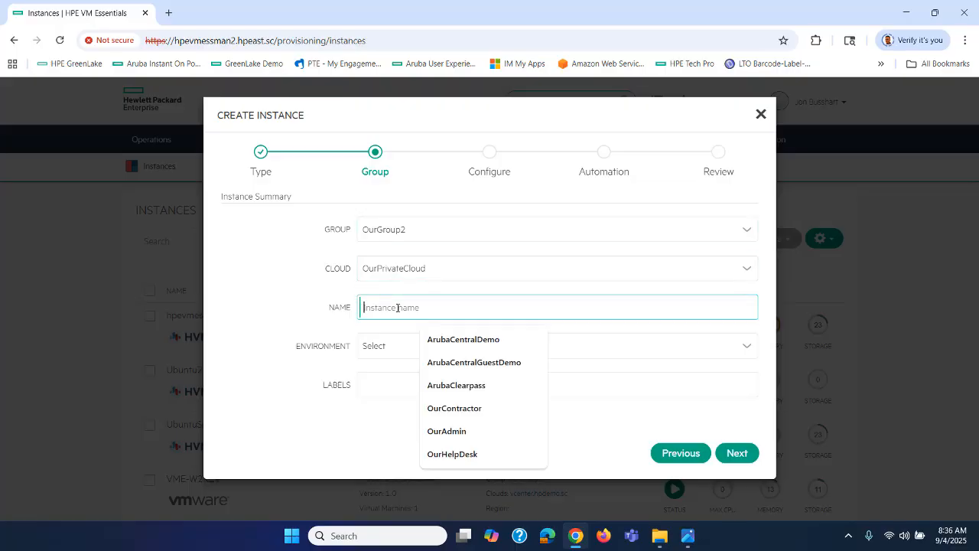
pyautogui.write('IngramM')
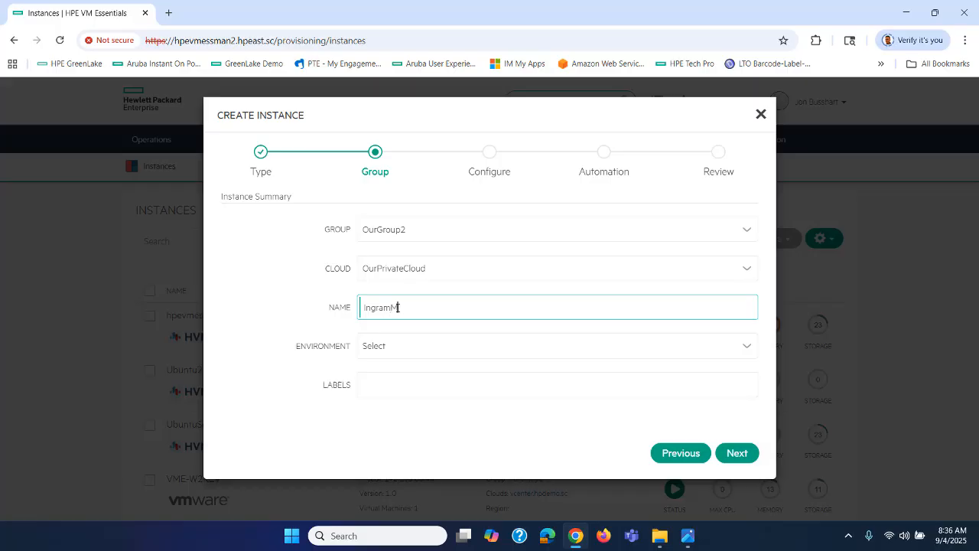
pyautogui.write('icro')
pyautogui.click(734, 453)
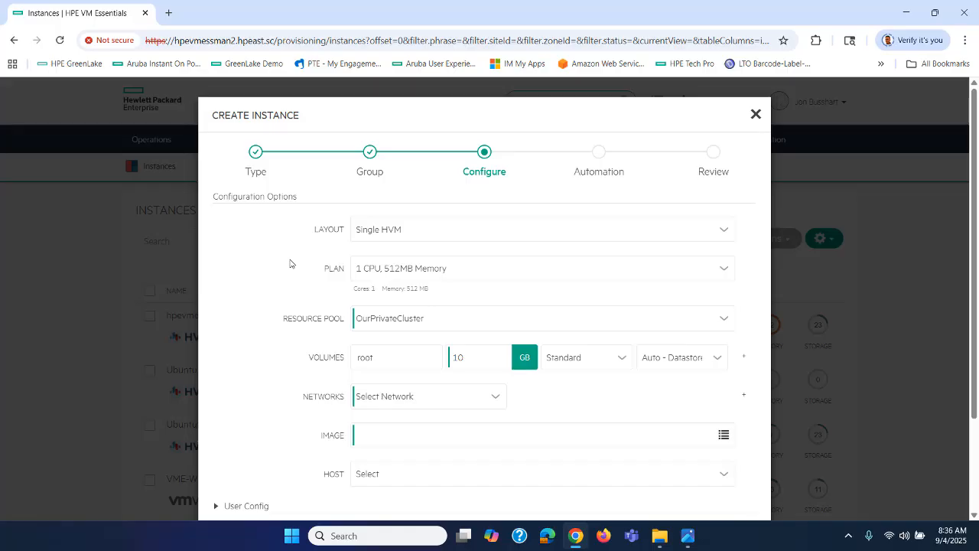
# Set the instance's plan to 4 CPU, 32GB Memory
pyautogui.click(511, 274)
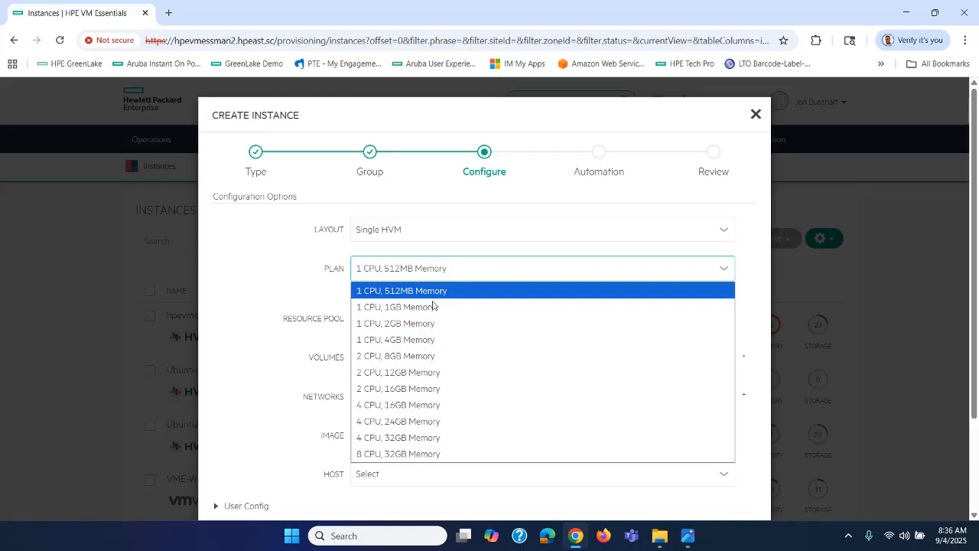
pyautogui.click(400, 438)
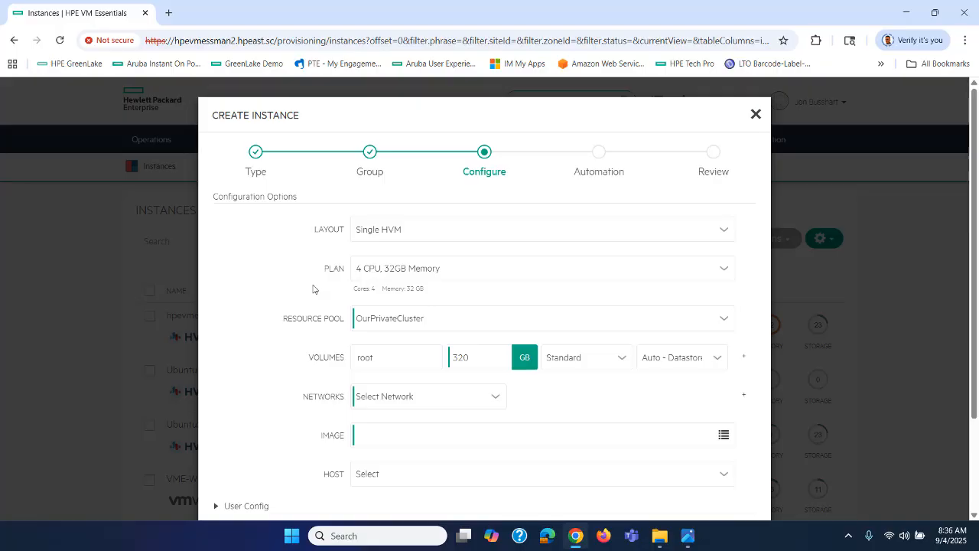
pyautogui.click(466, 274)
pyautogui.click(276, 276)
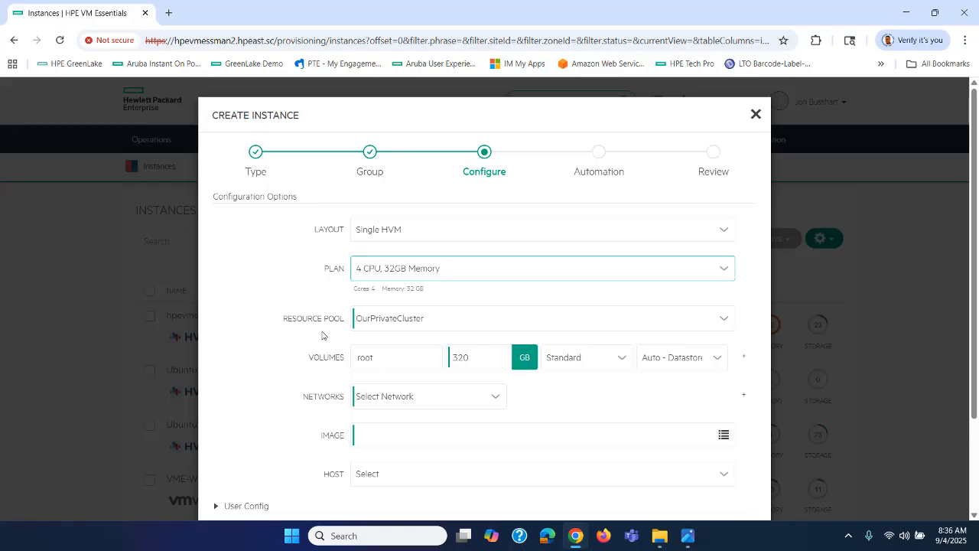
# Set the root volume's size to 123 GB and place it on the mvm-volumes datastore
pyautogui.click(468, 358)
pyautogui.doubleClick(468, 357)
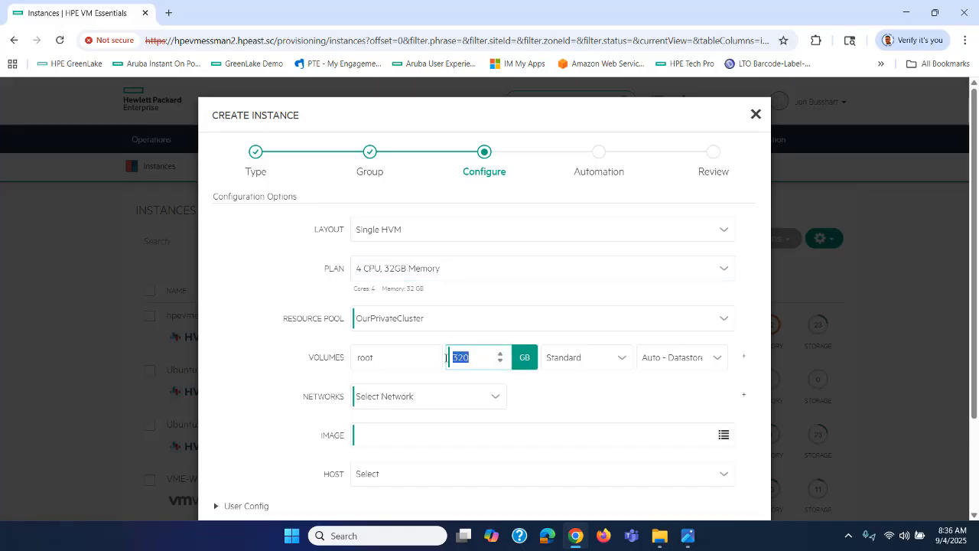
pyautogui.write('123')
pyautogui.click(662, 358)
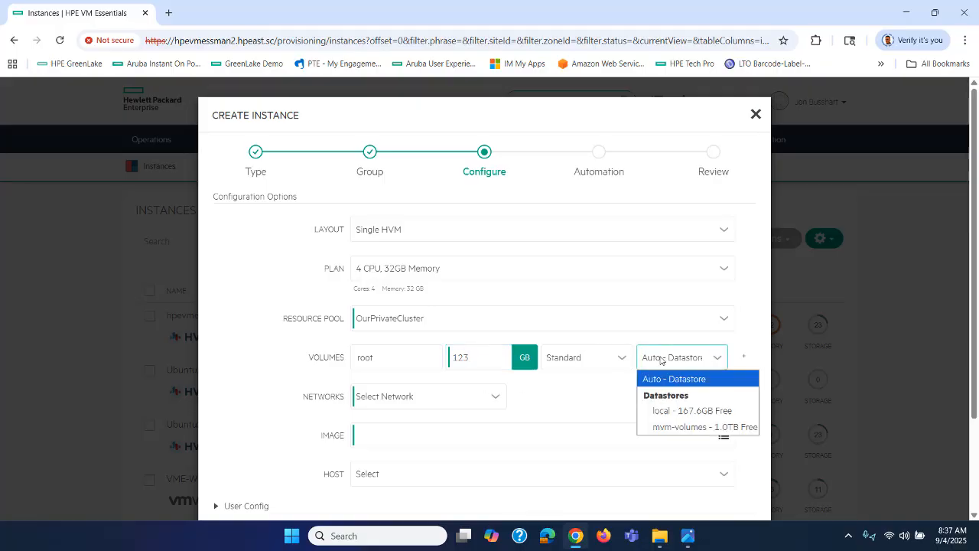
pyautogui.click(670, 427)
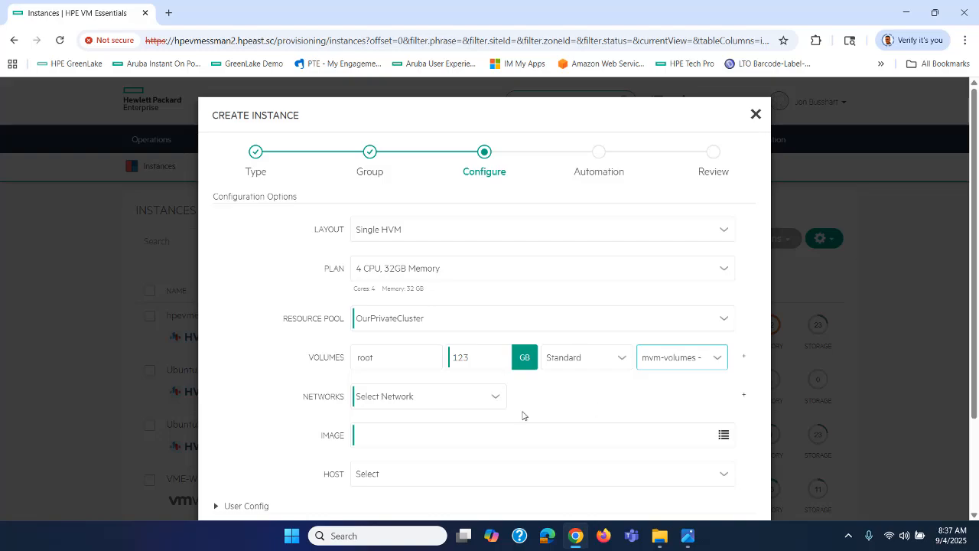
# Assign the Compute VLAN 81 network to the instance and choose the W2K25-ISO image
pyautogui.click(493, 399)
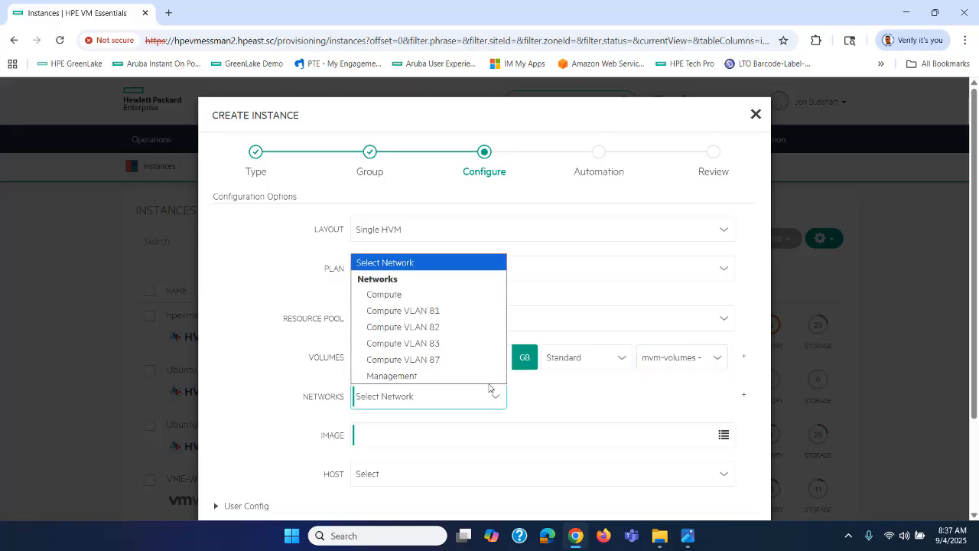
pyautogui.click(403, 309)
pyautogui.scroll(-1, 650, 375)
pyautogui.click(724, 373)
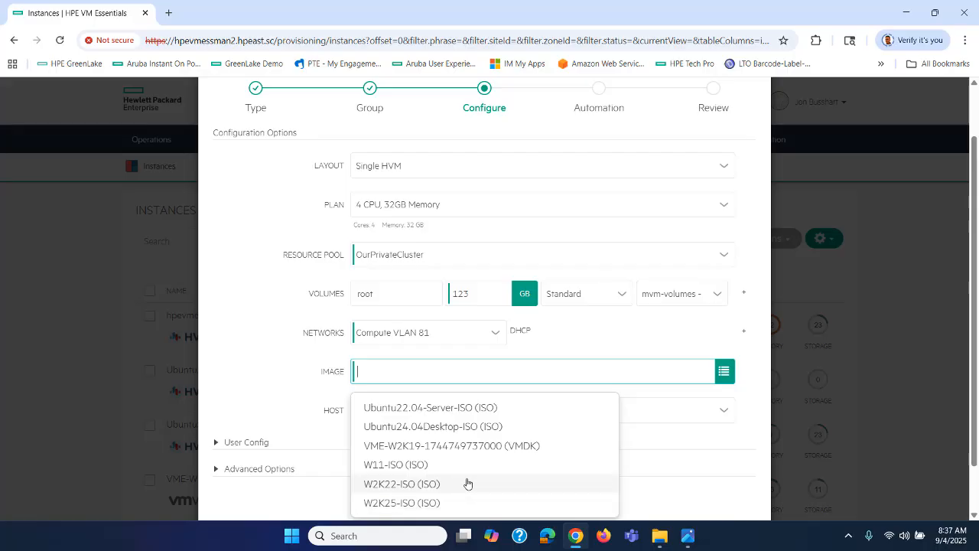
pyautogui.scroll(-1, 464, 468)
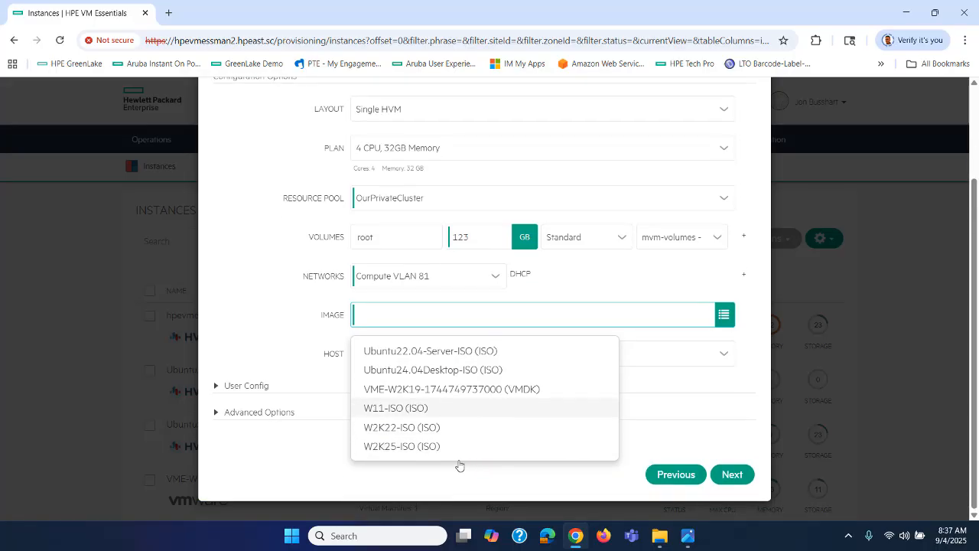
pyautogui.click(411, 446)
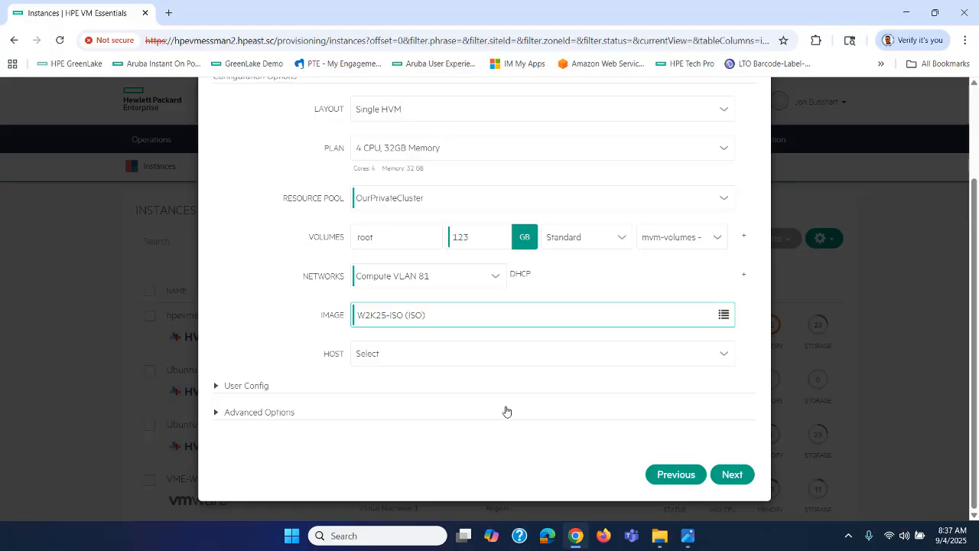
pyautogui.scroll(1, 506, 412)
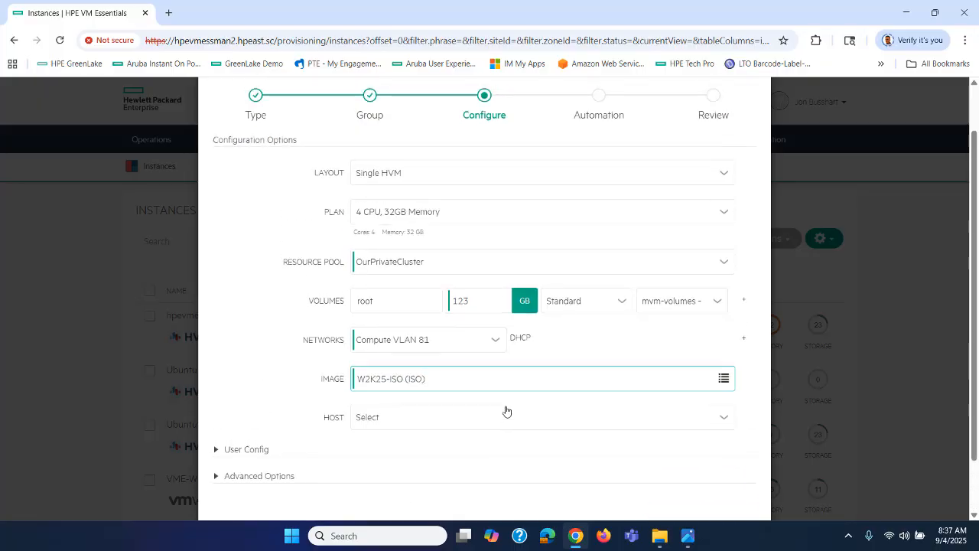
# Expand the instance's advanced options and enable attaching the VirtIO drivers
pyautogui.scroll(-1, 505, 411)
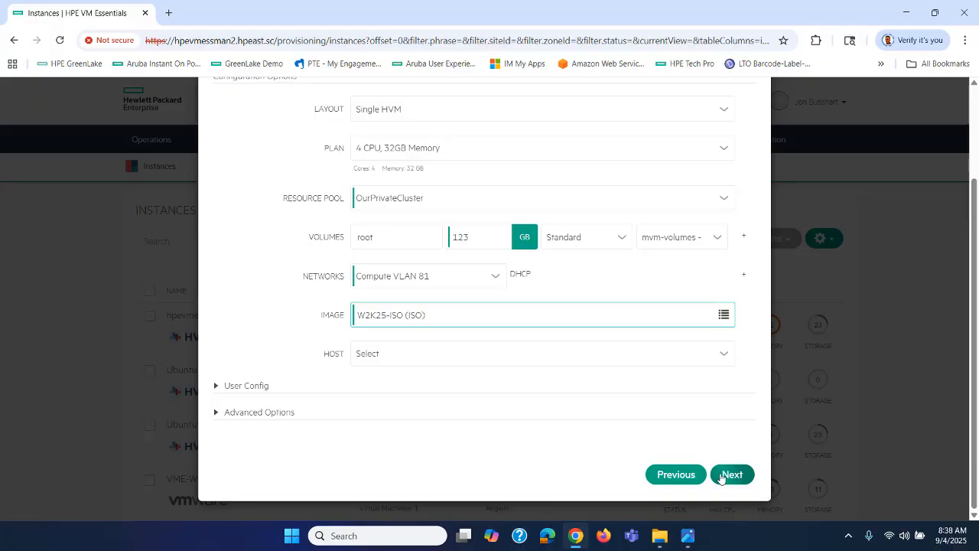
pyautogui.click(215, 413)
pyautogui.scroll(-5, 494, 397)
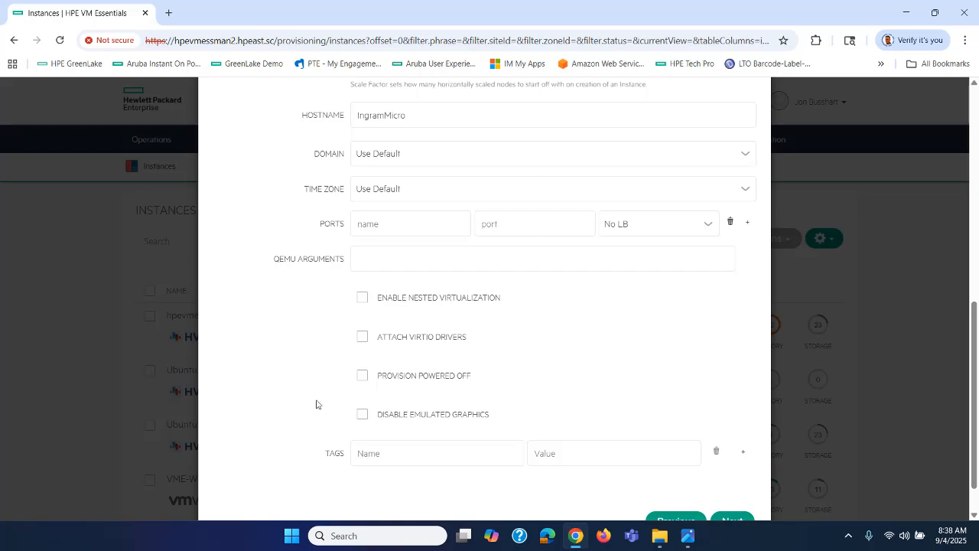
pyautogui.click(363, 337)
pyautogui.scroll(-1, 294, 367)
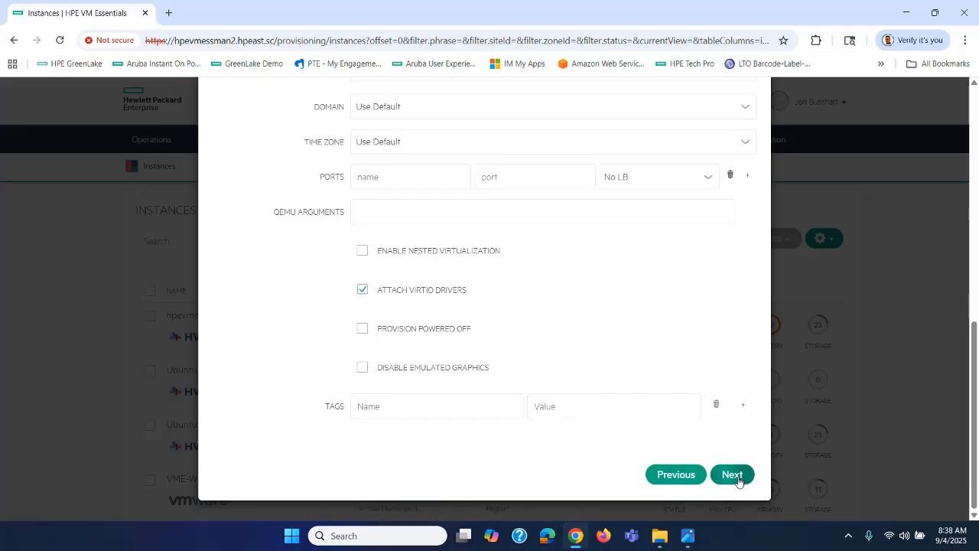
# Continue through the automation stage without choosing a task, review the summary, and complete the instance creation
pyautogui.click(731, 473)
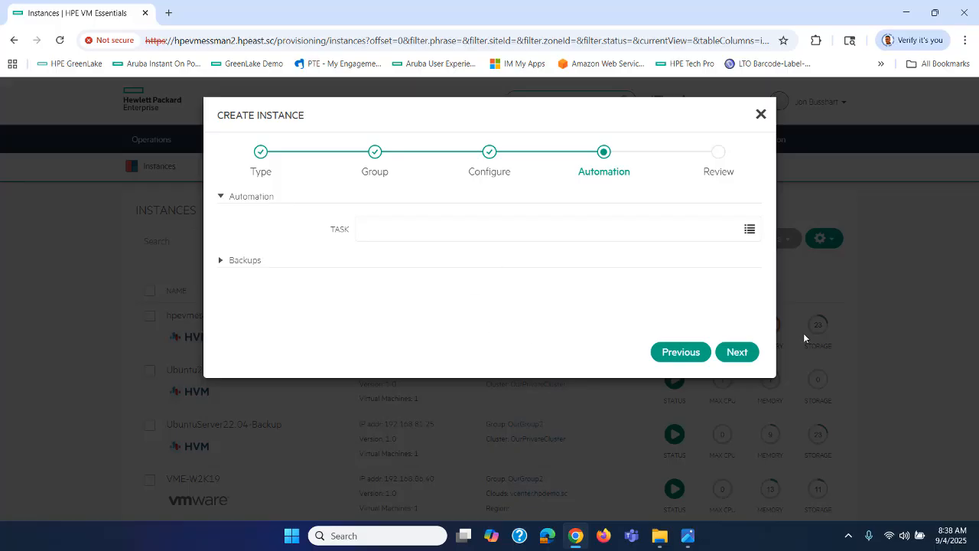
pyautogui.click(737, 352)
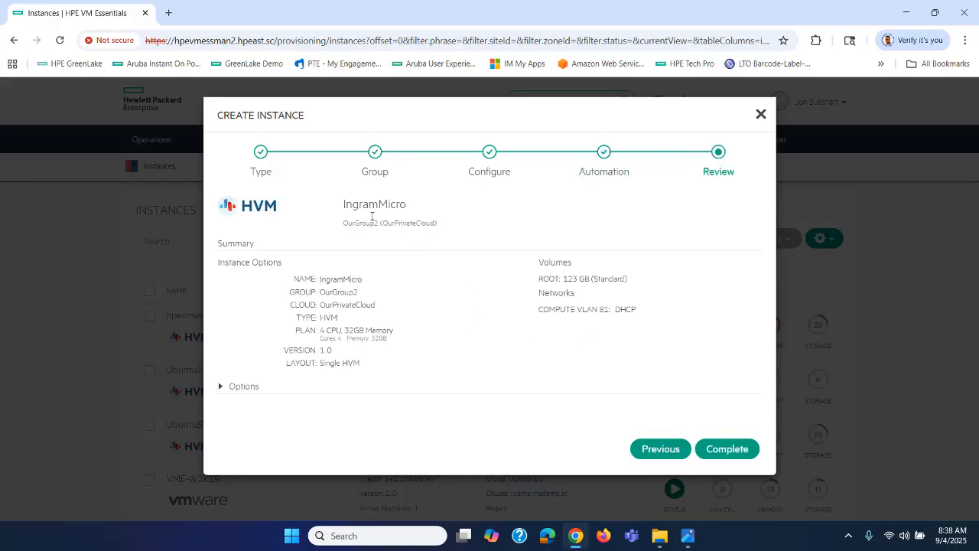
pyautogui.click(728, 450)
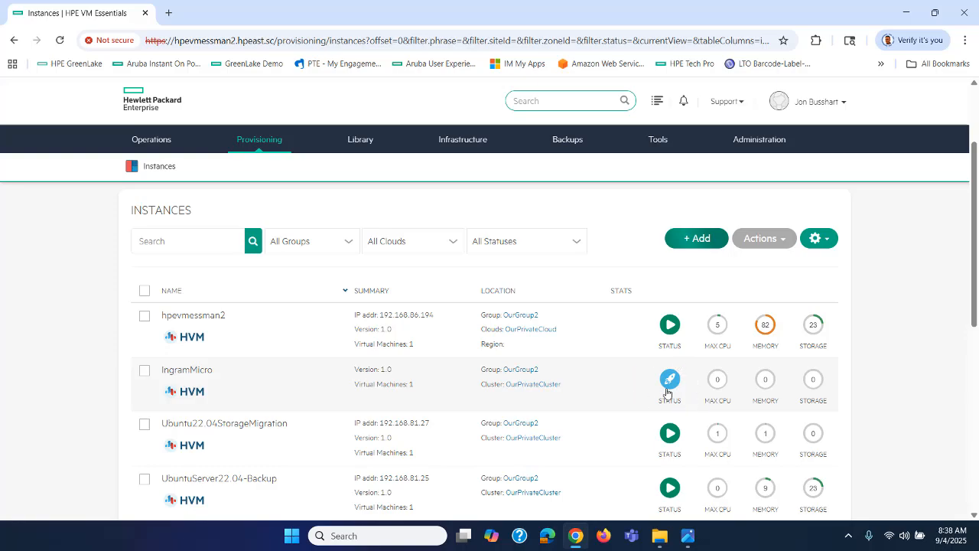
# Check the IngramMicro instance's status, open its details page, and look at the recent activity list before closing it
pyautogui.moveTo(672, 392)
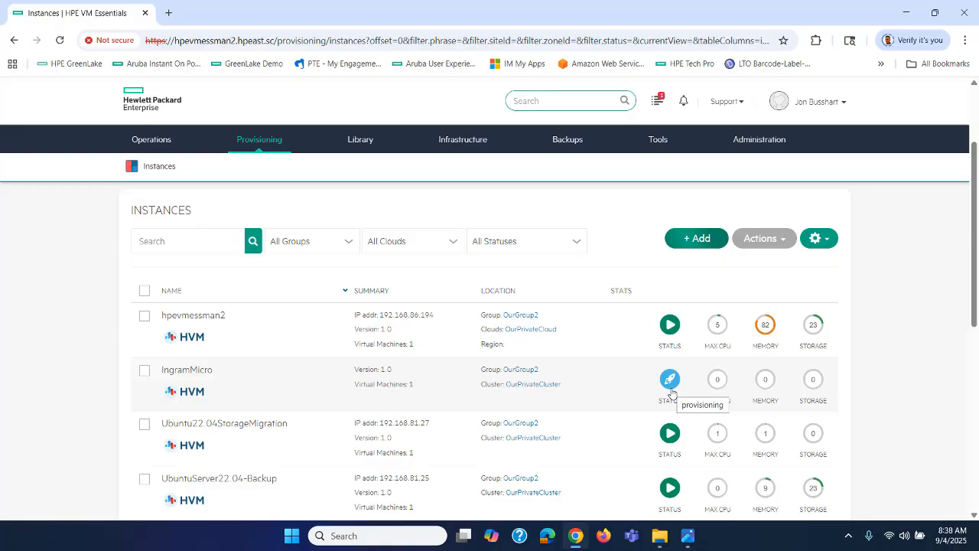
pyautogui.click(320, 373)
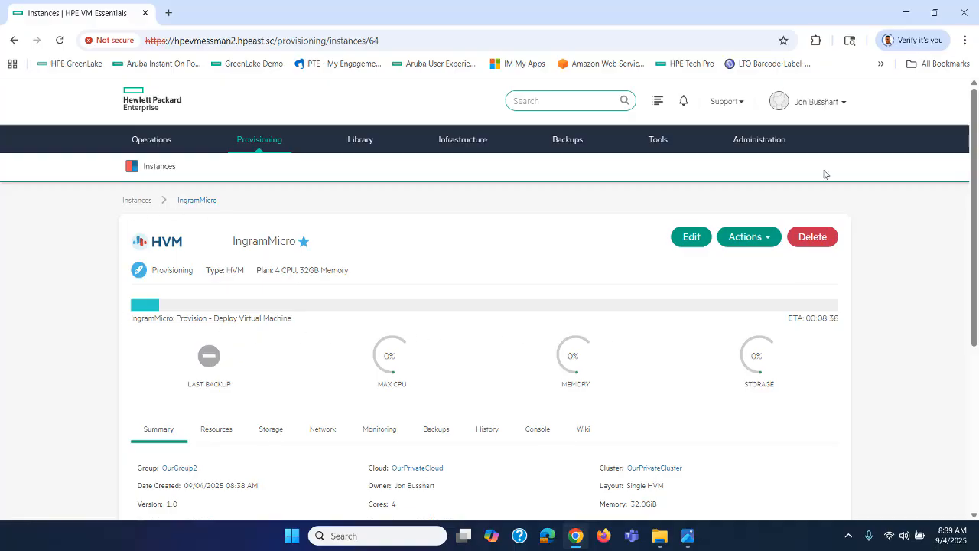
pyautogui.click(659, 103)
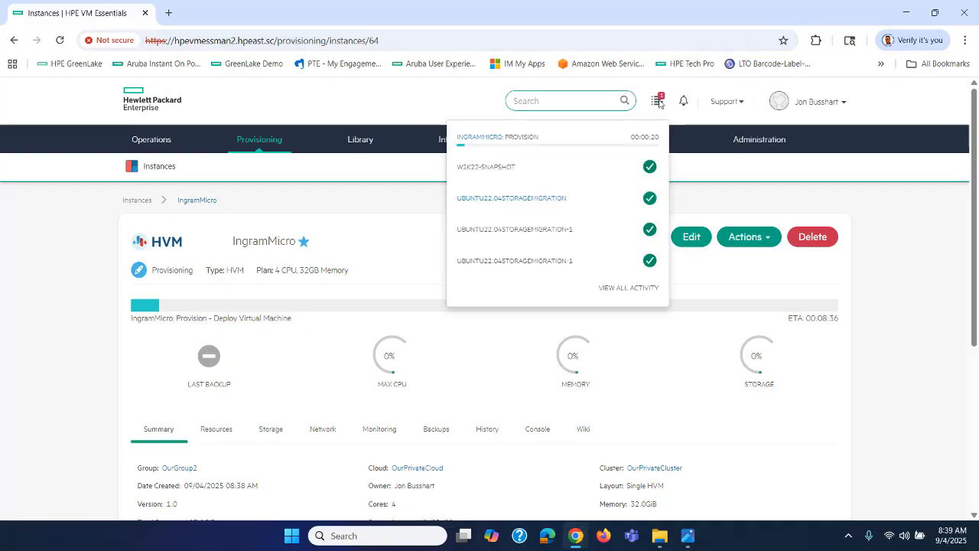
pyautogui.click(68, 310)
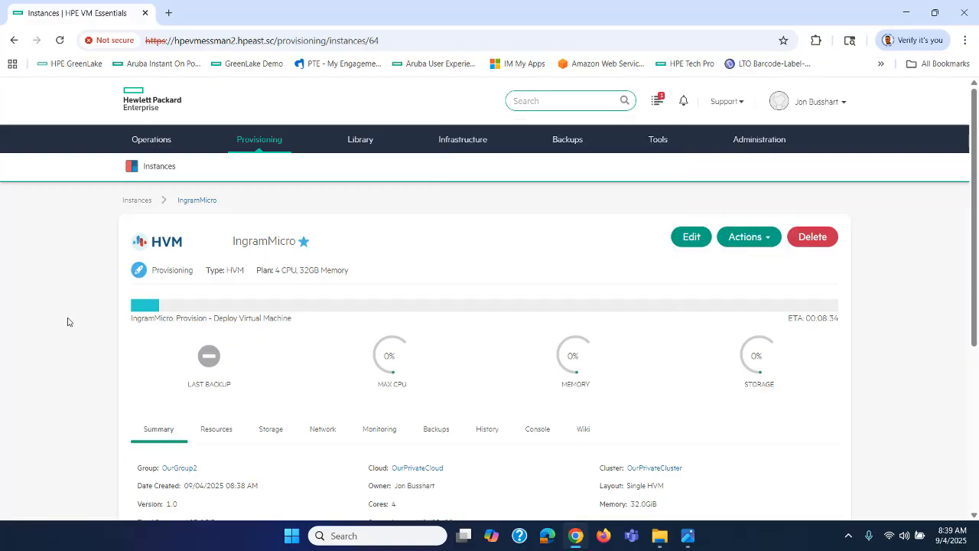
# Open the IngramMicro instance's history and expand the Provision entry to examine its individual stages
pyautogui.scroll(-2, 76, 383)
pyautogui.click(478, 310)
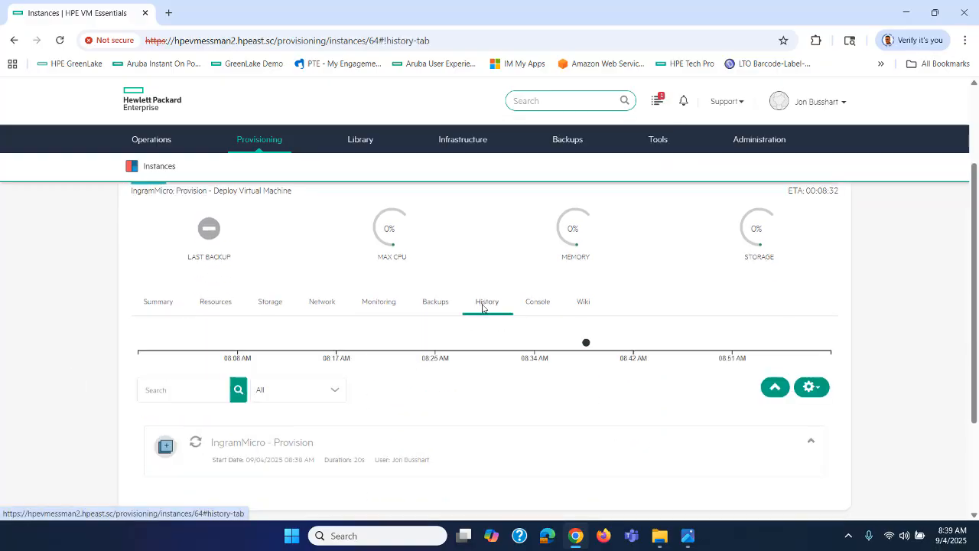
pyautogui.scroll(-1, 349, 438)
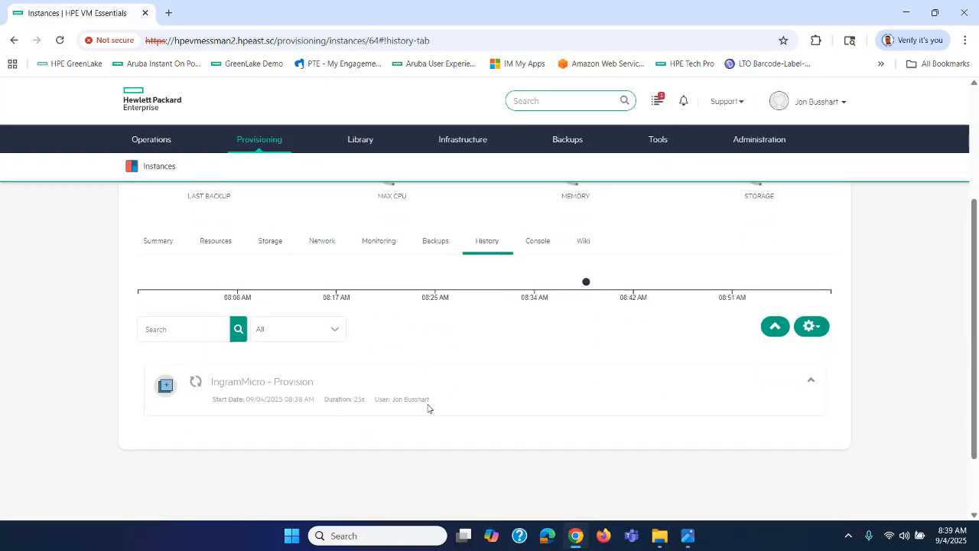
pyautogui.click(809, 377)
pyautogui.scroll(-2, 588, 413)
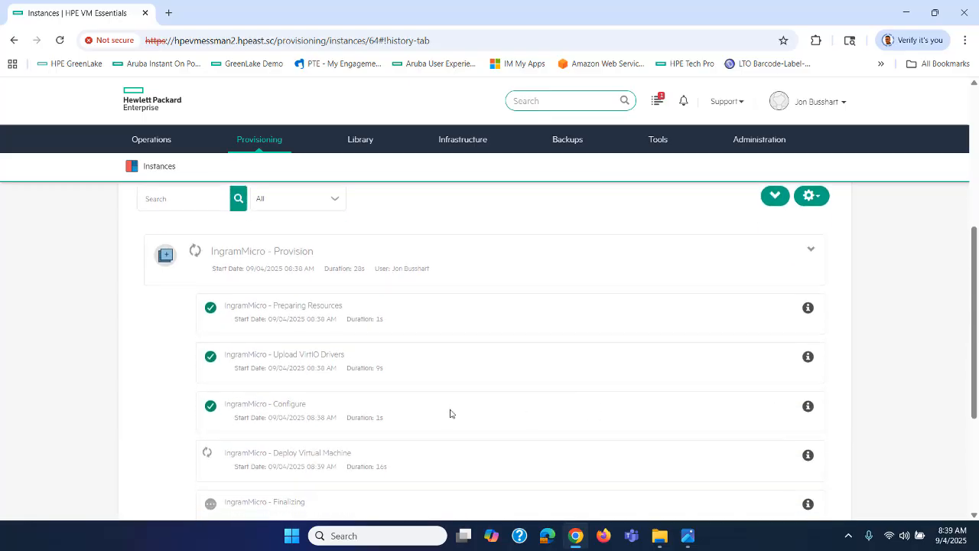
# Check the remaining stages of the IngramMicro Provision entry, and review the instance's summary details
pyautogui.scroll(-1, 583, 416)
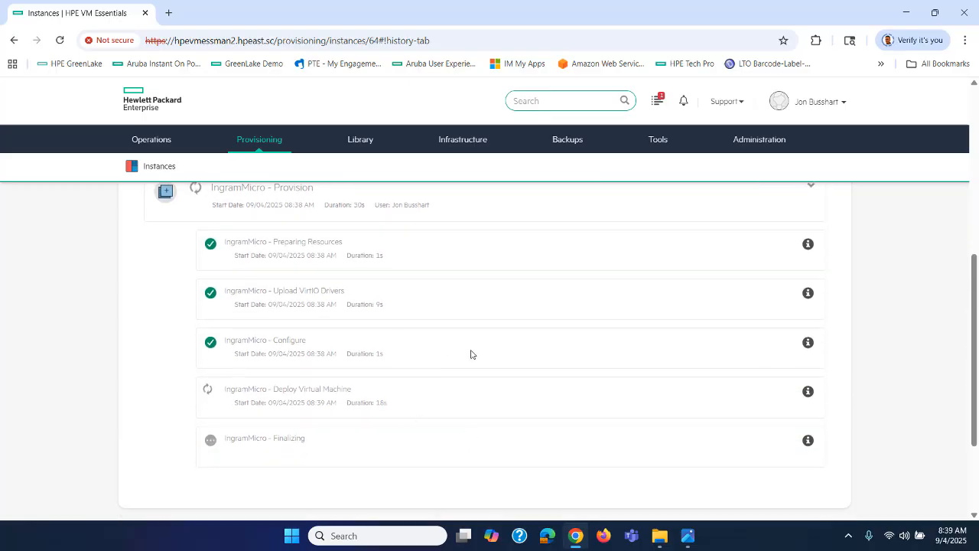
pyautogui.scroll(5, 469, 354)
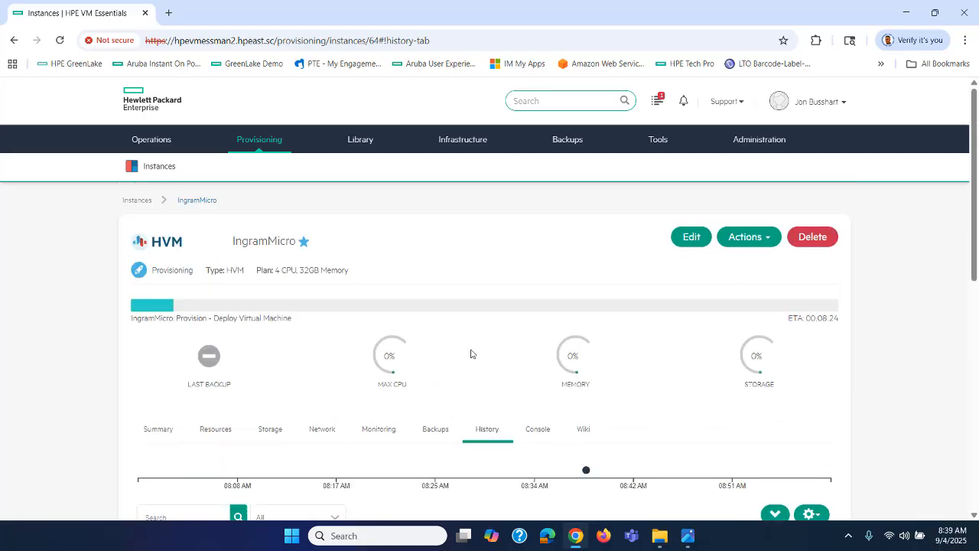
pyautogui.click(164, 428)
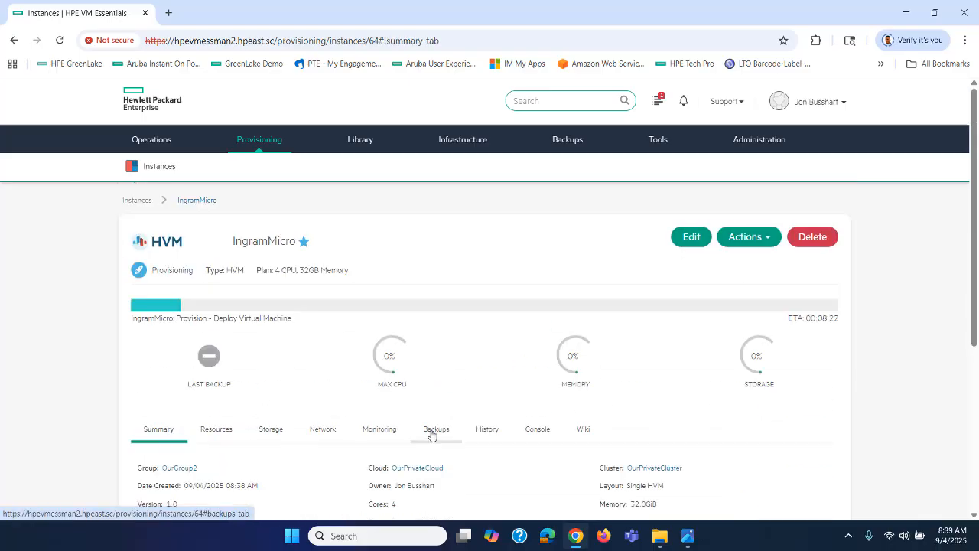
pyautogui.scroll(-2, 431, 430)
pyautogui.scroll(-1, 432, 432)
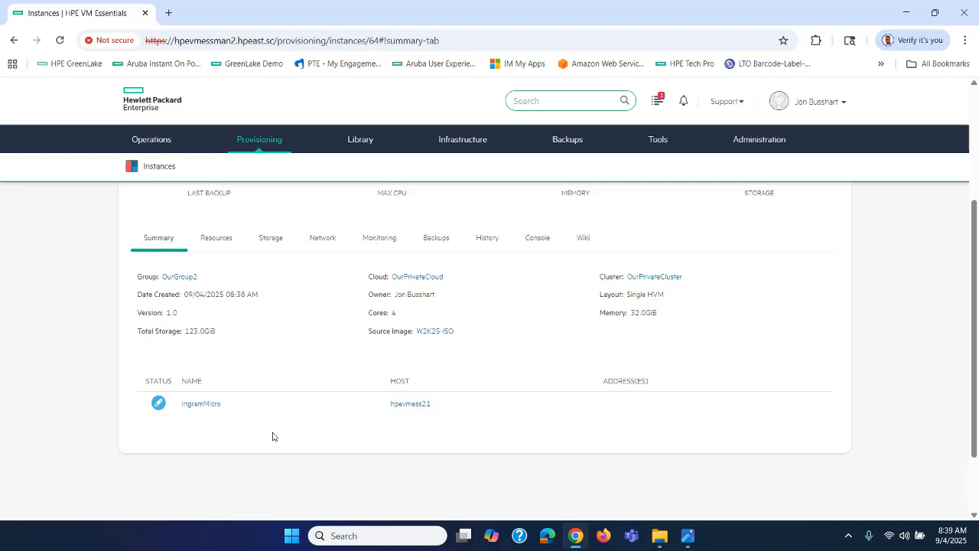
# Open the IngramMicro virtual machine's own page and expand the Provision entry in its history to examine the stages
pyautogui.click(203, 406)
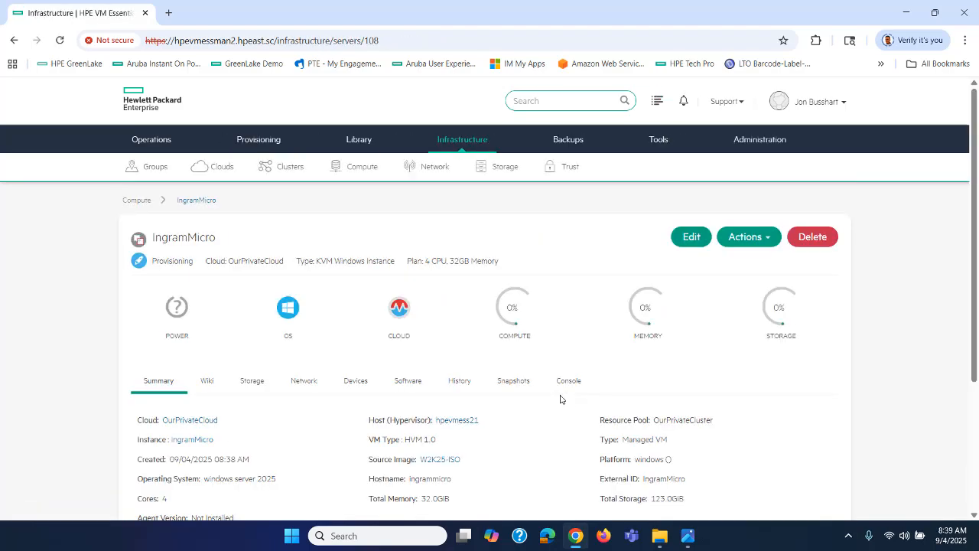
pyautogui.scroll(-1, 545, 423)
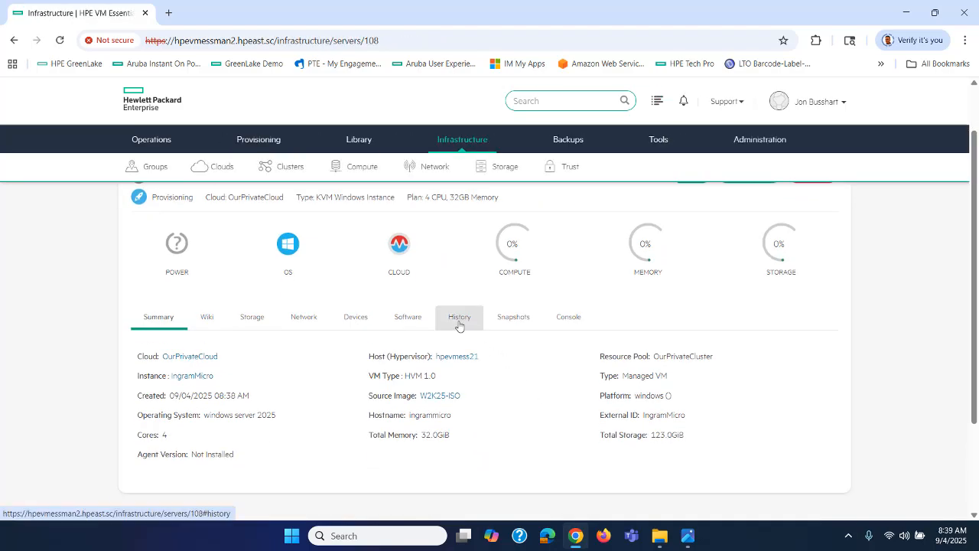
pyautogui.click(459, 317)
pyautogui.scroll(-2, 515, 406)
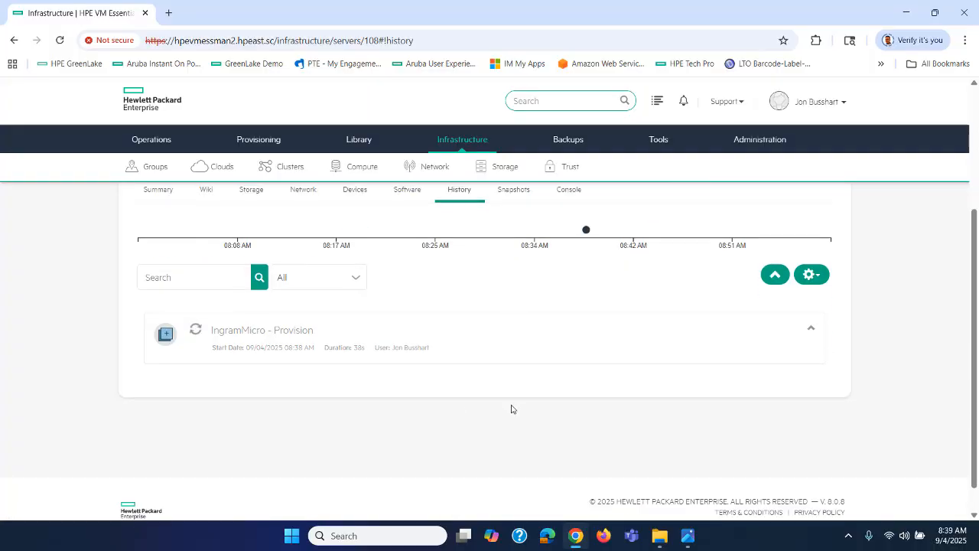
pyautogui.click(810, 330)
pyautogui.scroll(-3, 633, 389)
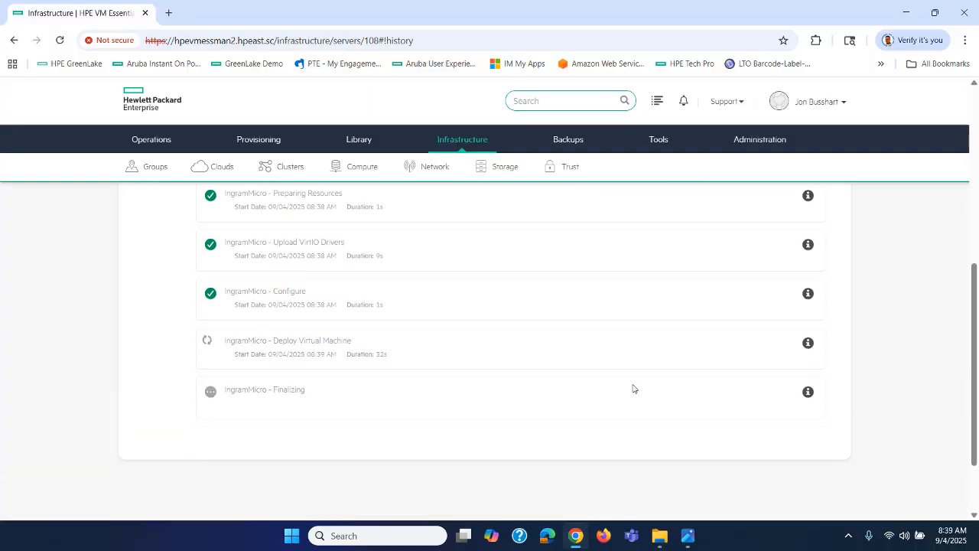
pyautogui.scroll(8, 633, 388)
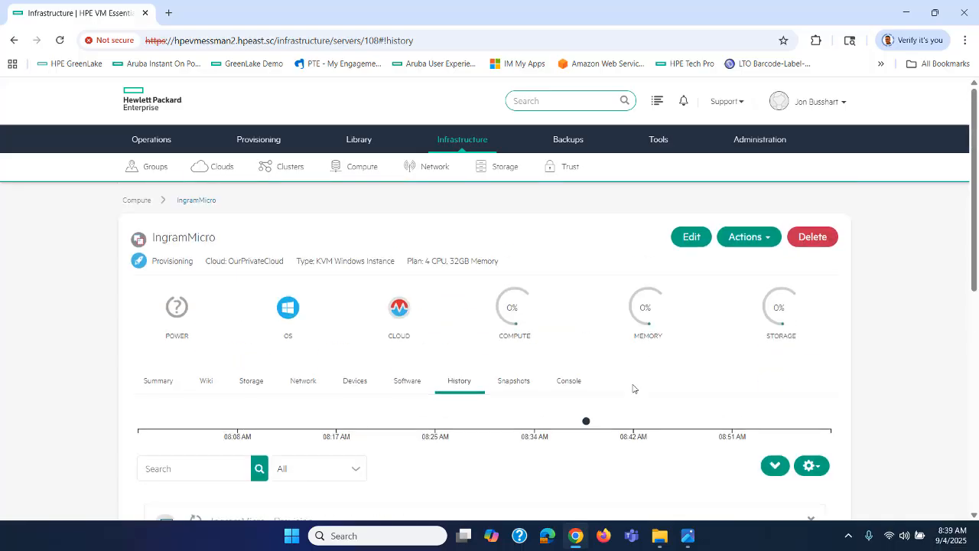
# View the Operations dashboard and the recent activity report, and open the overall activity history
pyautogui.moveTo(123, 146)
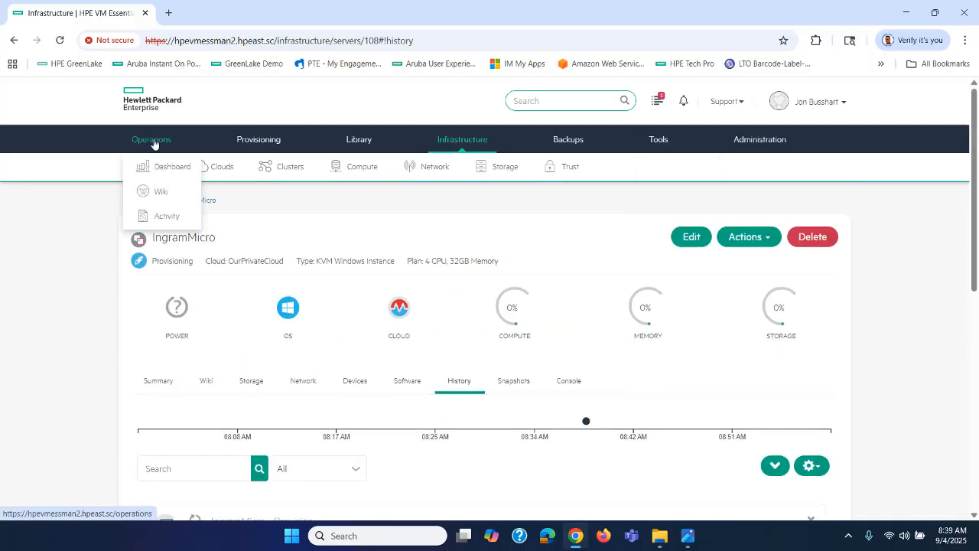
pyautogui.click(157, 168)
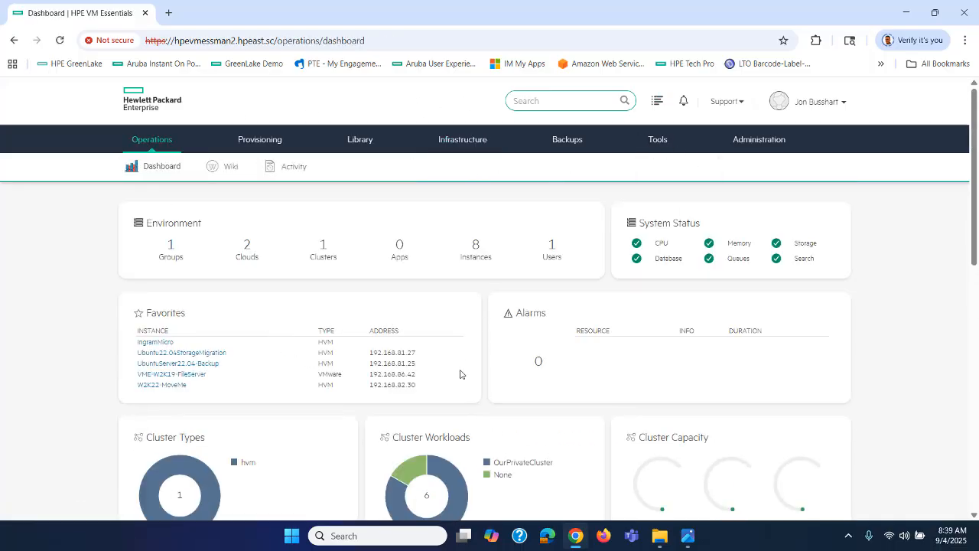
pyautogui.moveTo(146, 138)
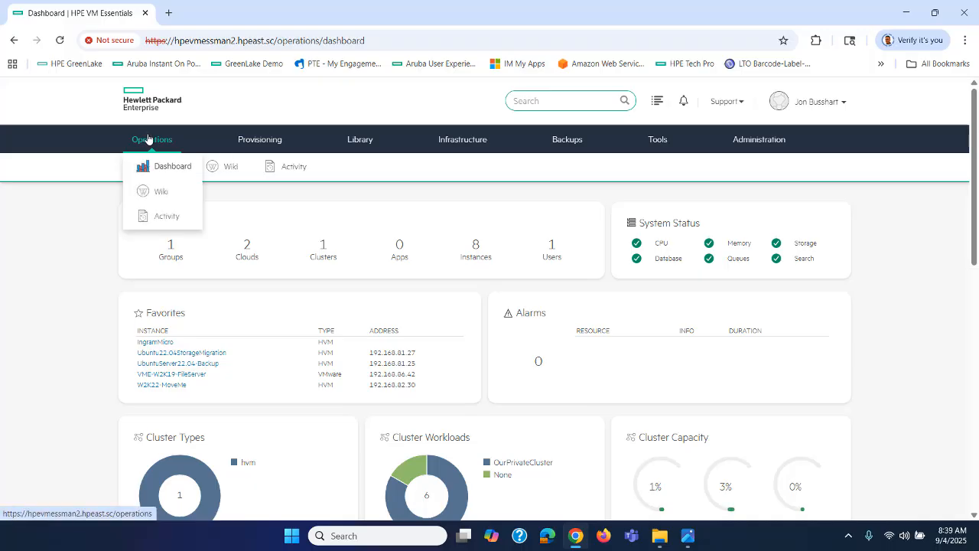
pyautogui.click(161, 216)
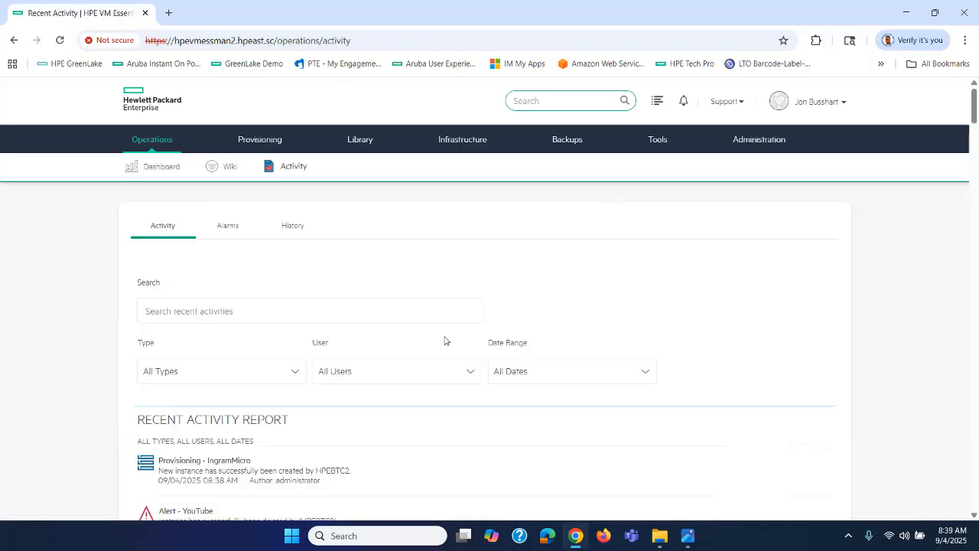
pyautogui.scroll(-2, 445, 340)
pyautogui.scroll(2, 446, 338)
pyautogui.click(290, 226)
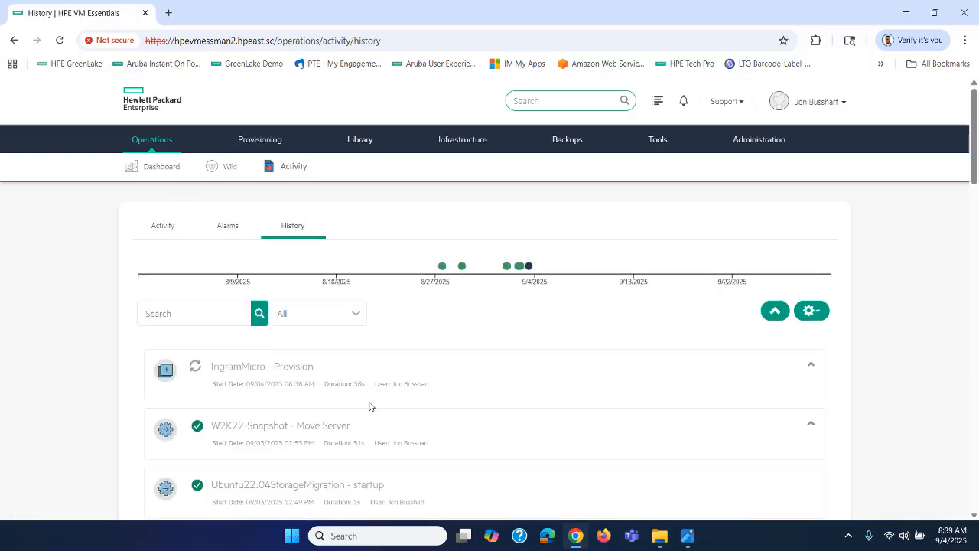
# Reopen the IngramMicro instance from the instance list and check its provisioning progress and summary
pyautogui.moveTo(250, 145)
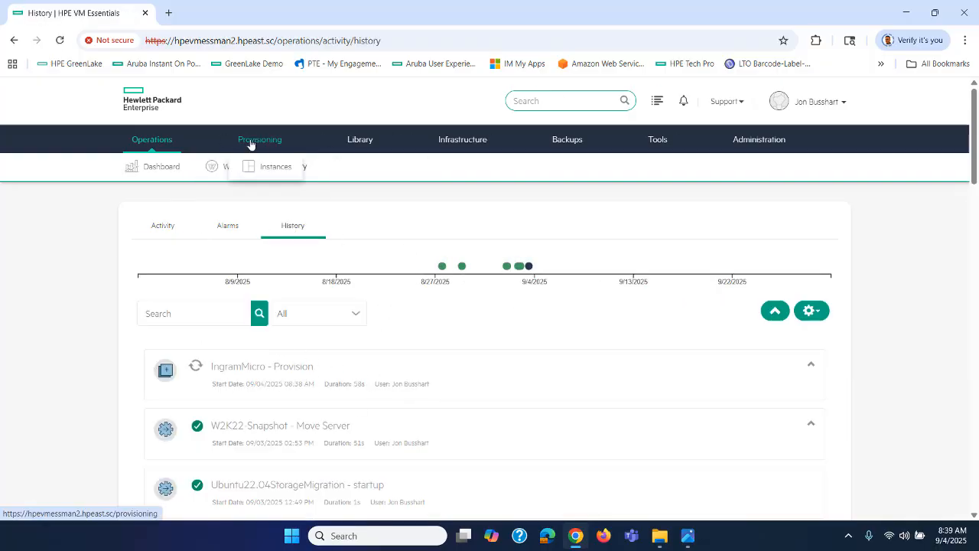
pyautogui.click(267, 166)
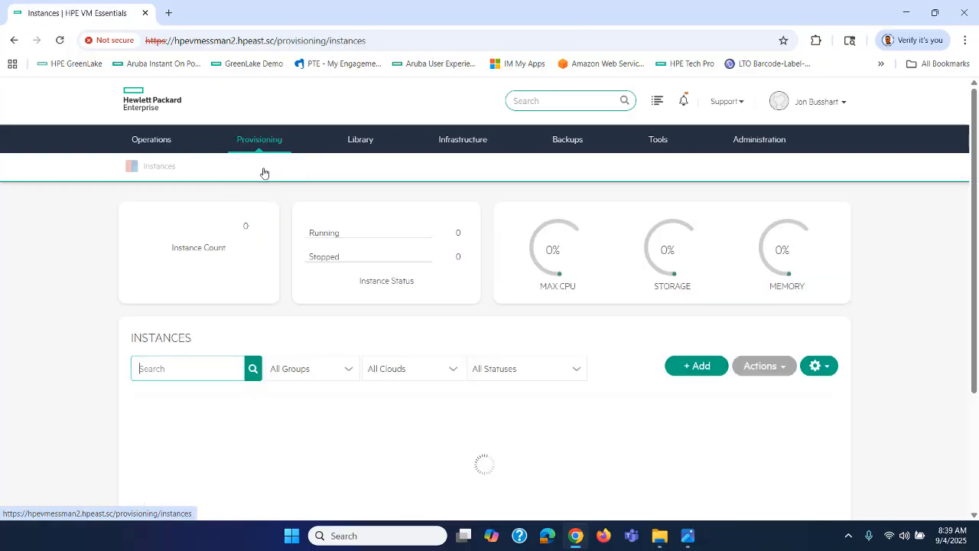
pyautogui.scroll(-2, 382, 365)
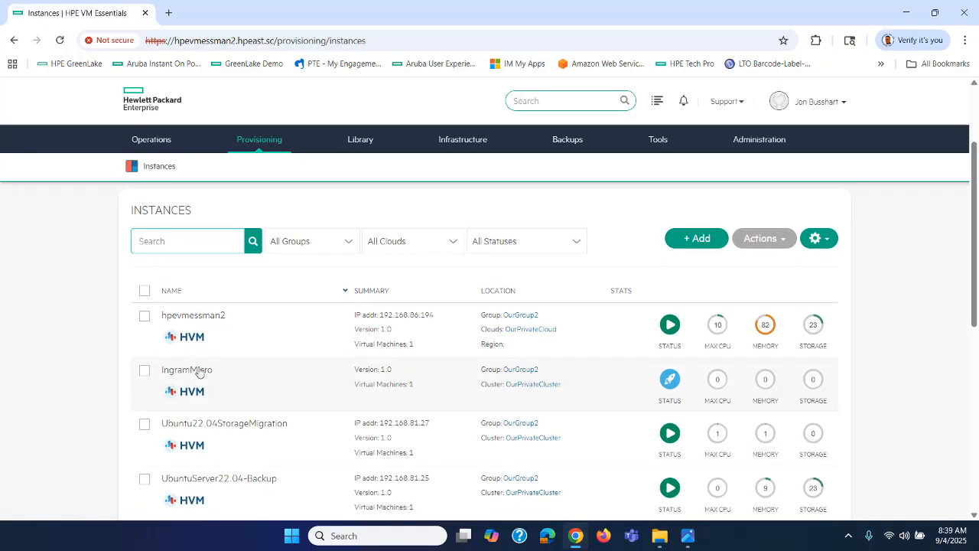
pyautogui.click(198, 370)
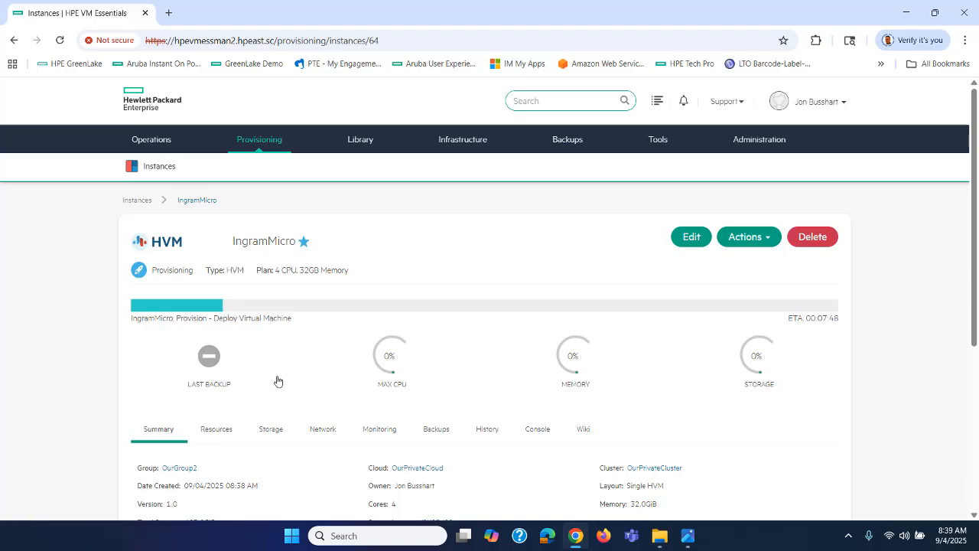
pyautogui.scroll(-2, 278, 381)
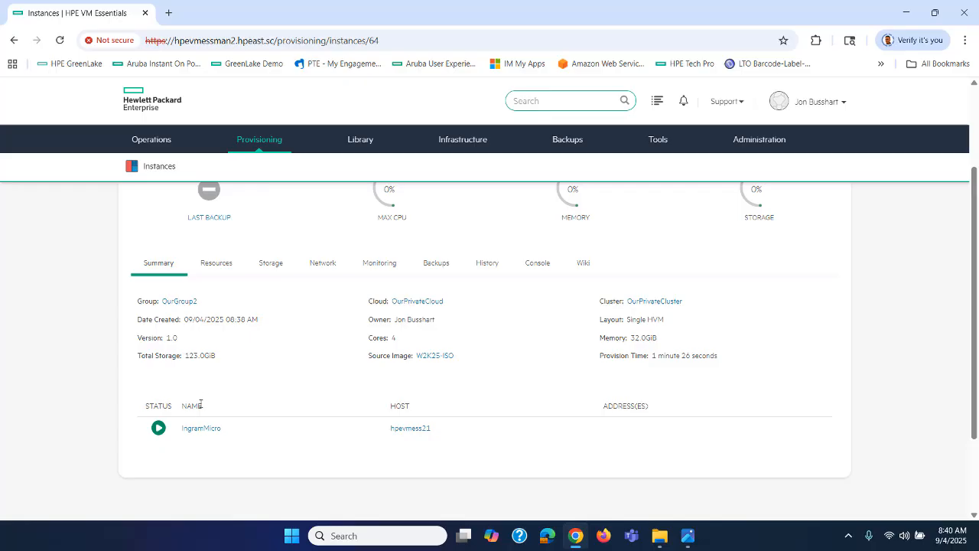
# Open the IngramMicro virtual machine's page from the instance summary and bring up its console
pyautogui.click(199, 429)
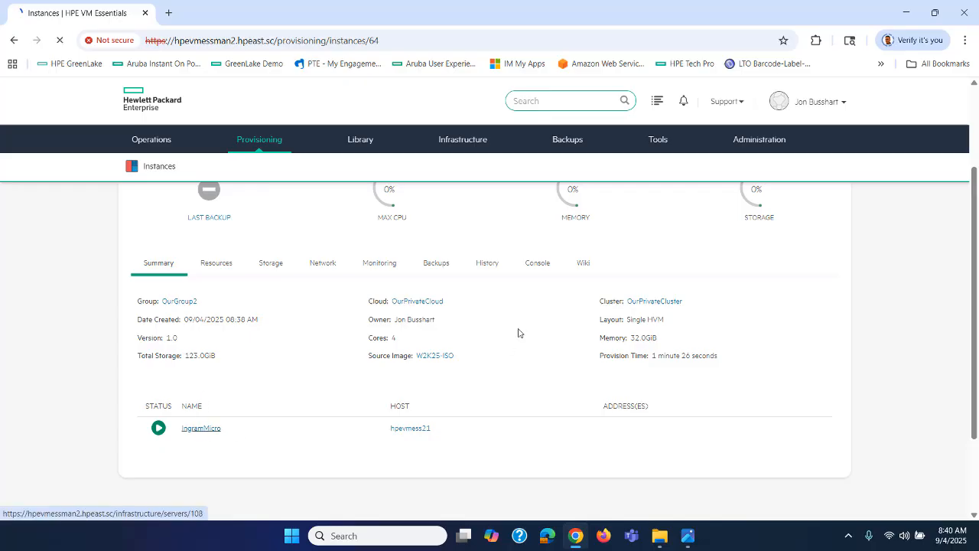
pyautogui.click(568, 381)
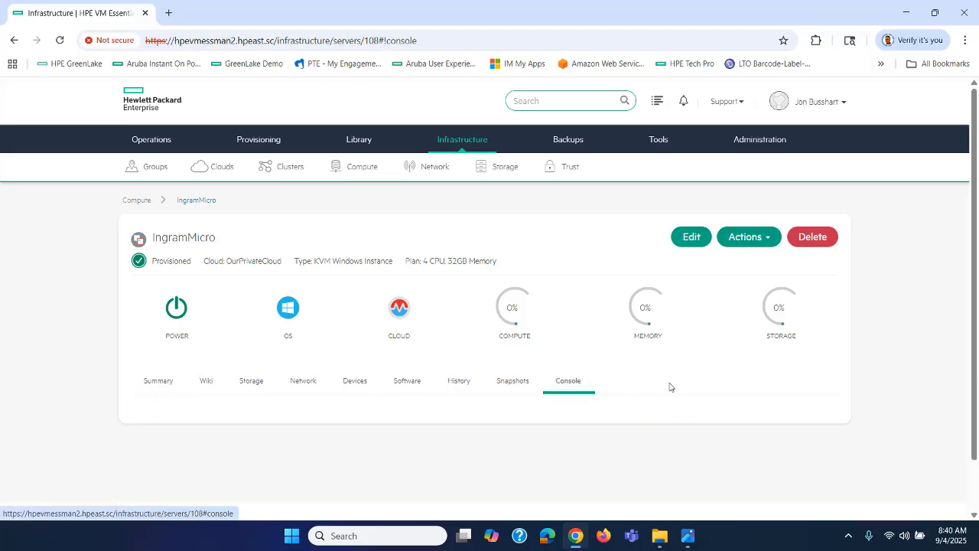
pyautogui.scroll(-4, 648, 386)
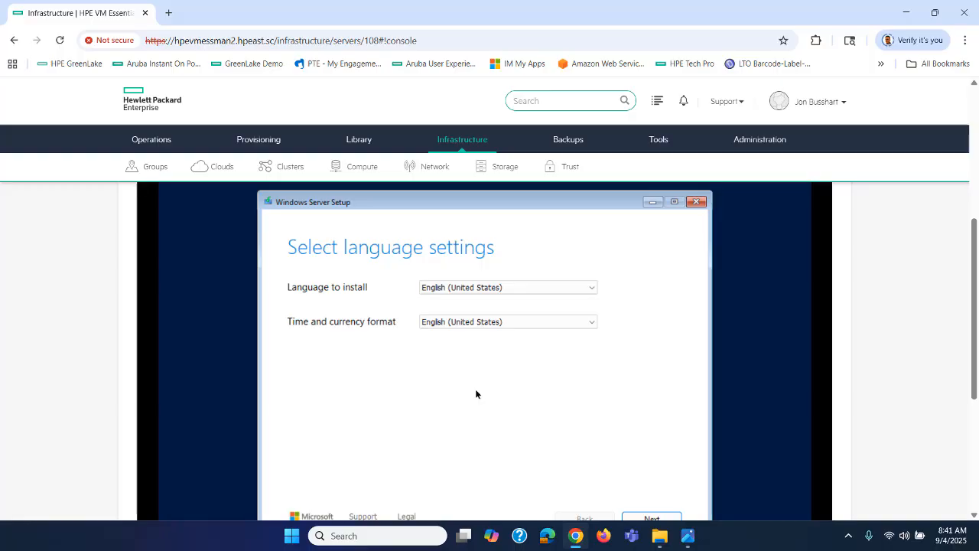
# Accept English (United States) for language and formats and the US keyboard in Windows Server Setup
pyautogui.scroll(-1, 717, 384)
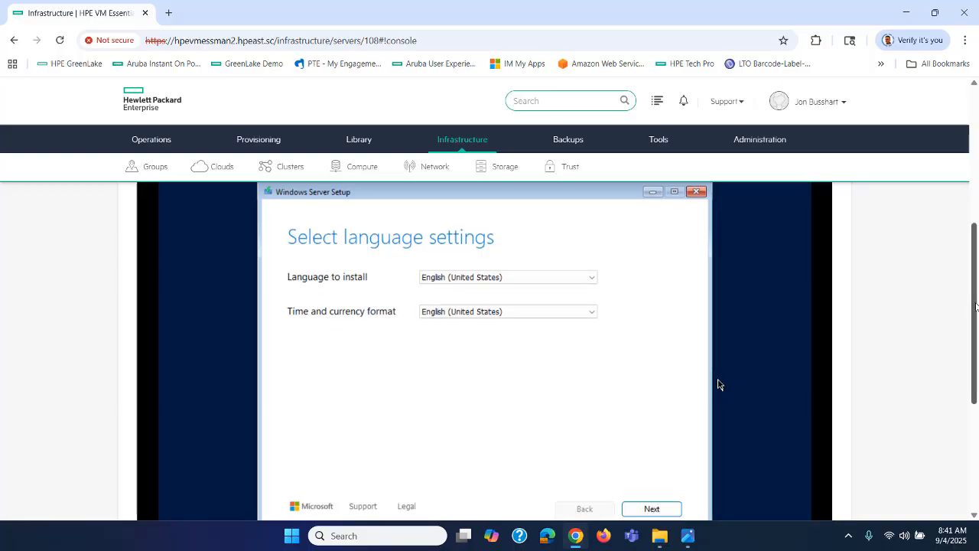
pyautogui.scroll(-1, 717, 384)
pyautogui.click(650, 496)
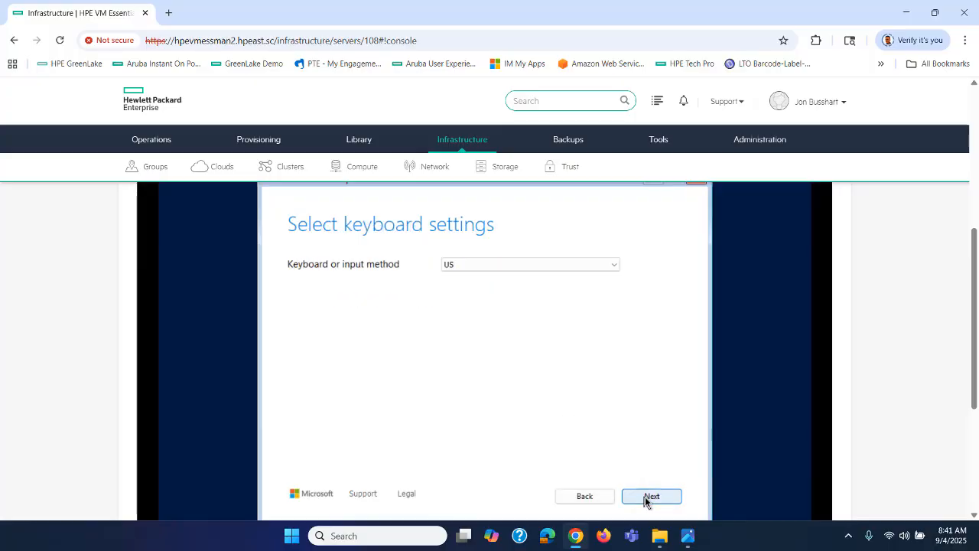
pyautogui.click(649, 496)
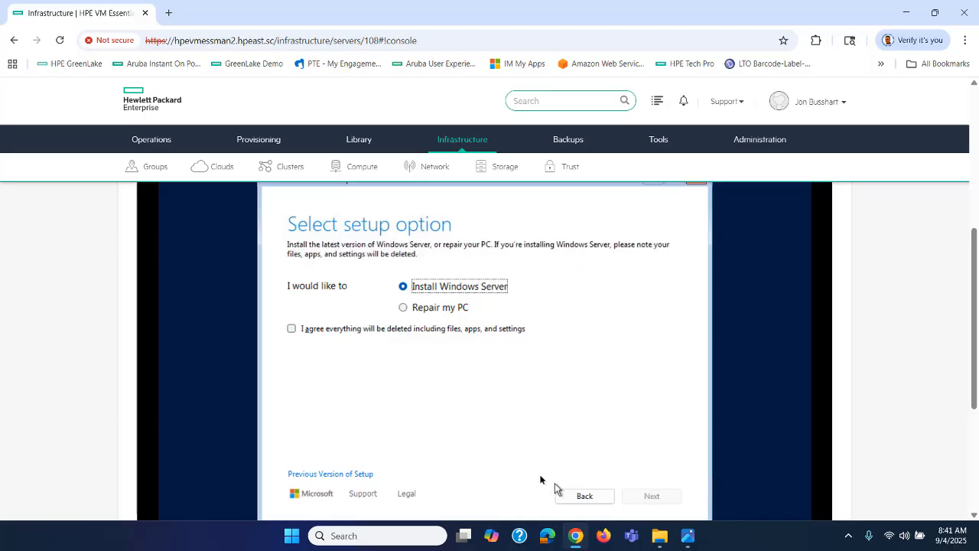
# Choose to install Windows Server, agree to deleting everything, and continue without a product key
pyautogui.click(288, 331)
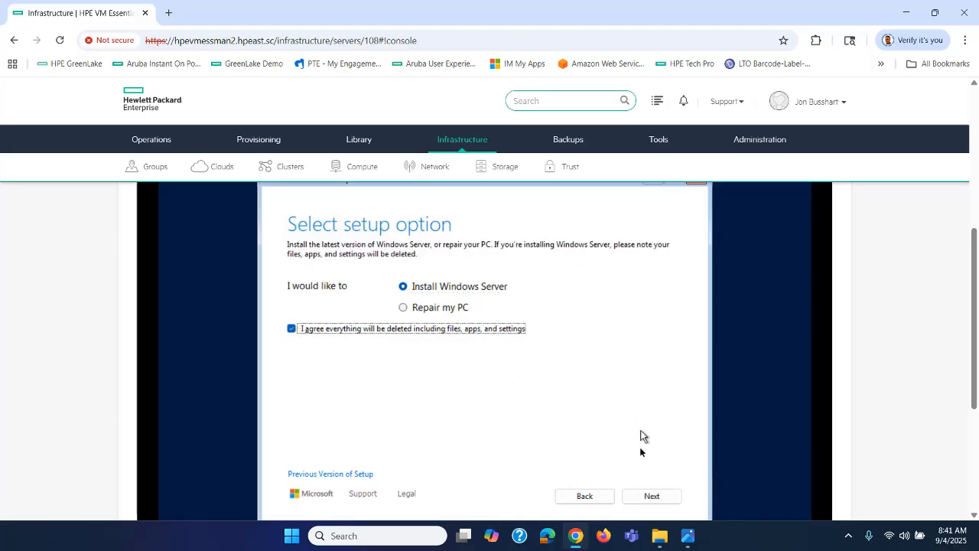
pyautogui.click(643, 495)
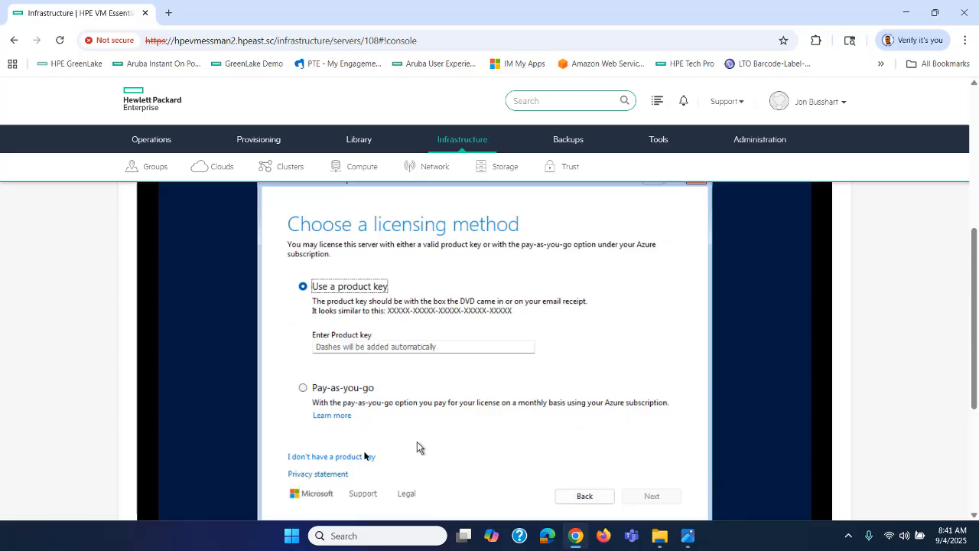
pyautogui.click(344, 457)
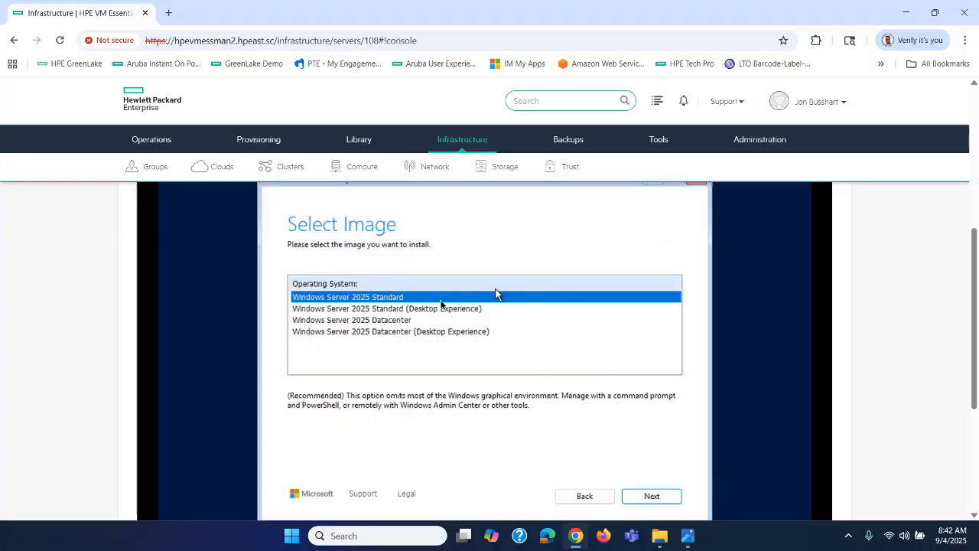
# Select the Windows Server 2025 Datacenter (Desktop Experience) image and accept the license terms
pyautogui.click(365, 331)
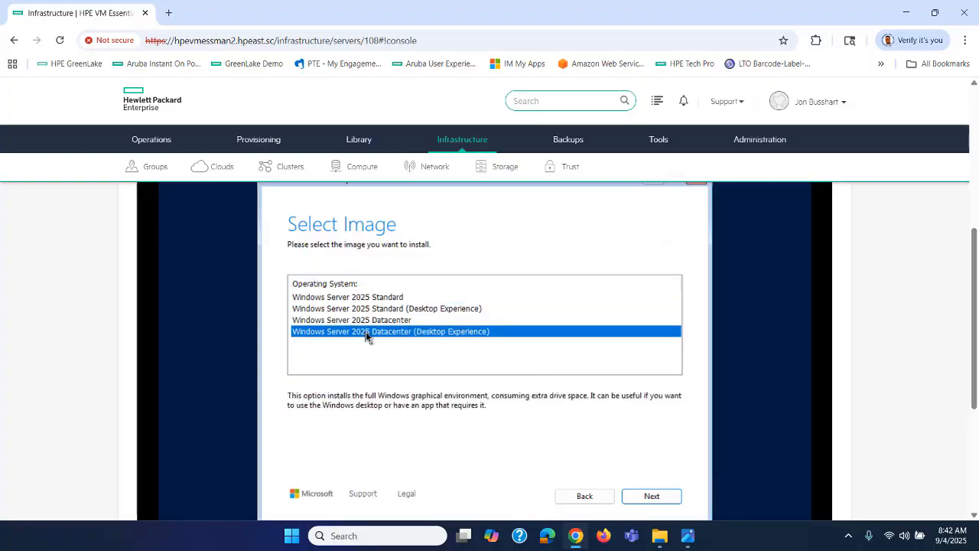
pyautogui.click(651, 497)
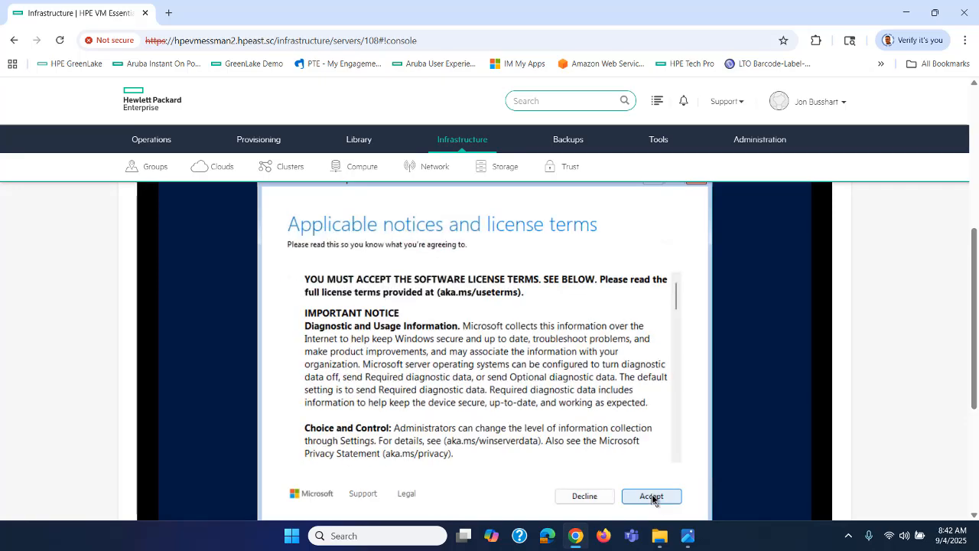
pyautogui.click(650, 497)
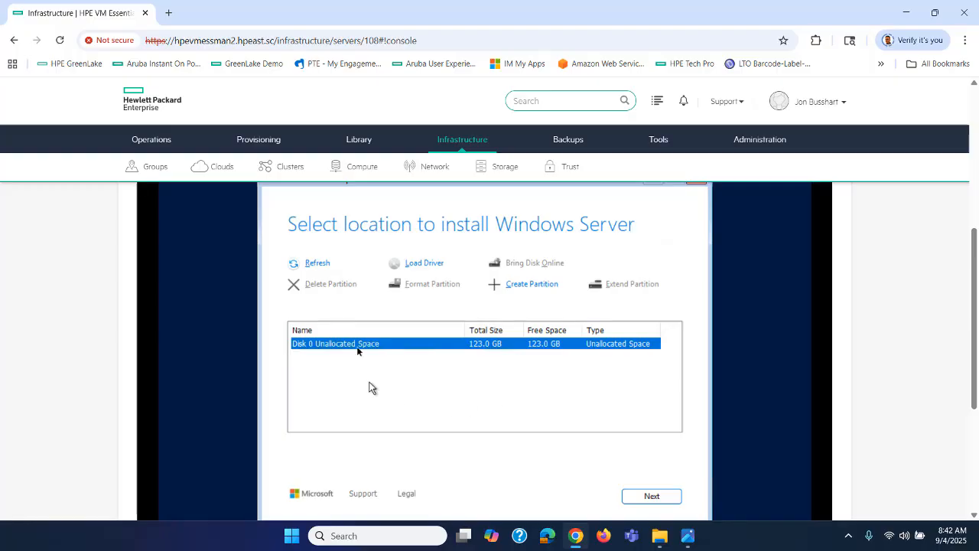
pyautogui.click(423, 263)
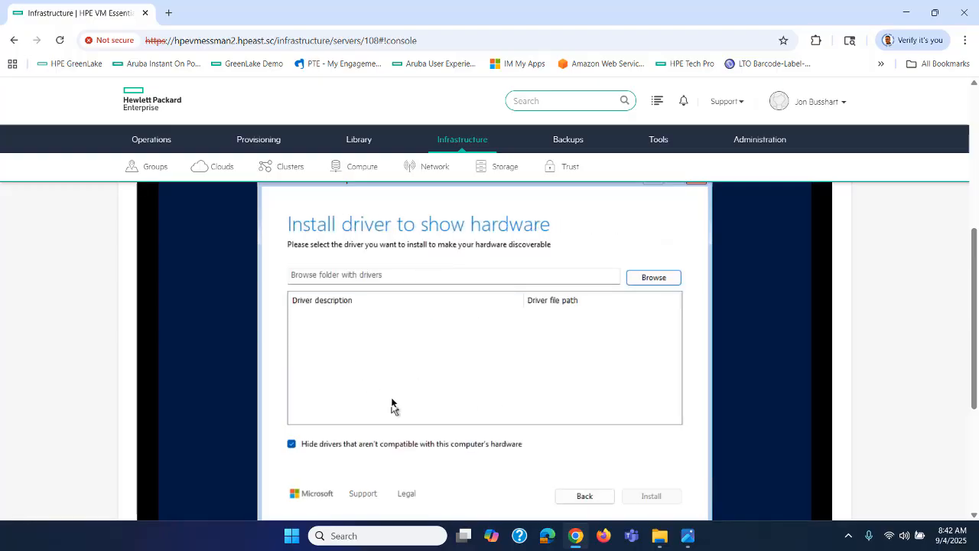
pyautogui.click(658, 279)
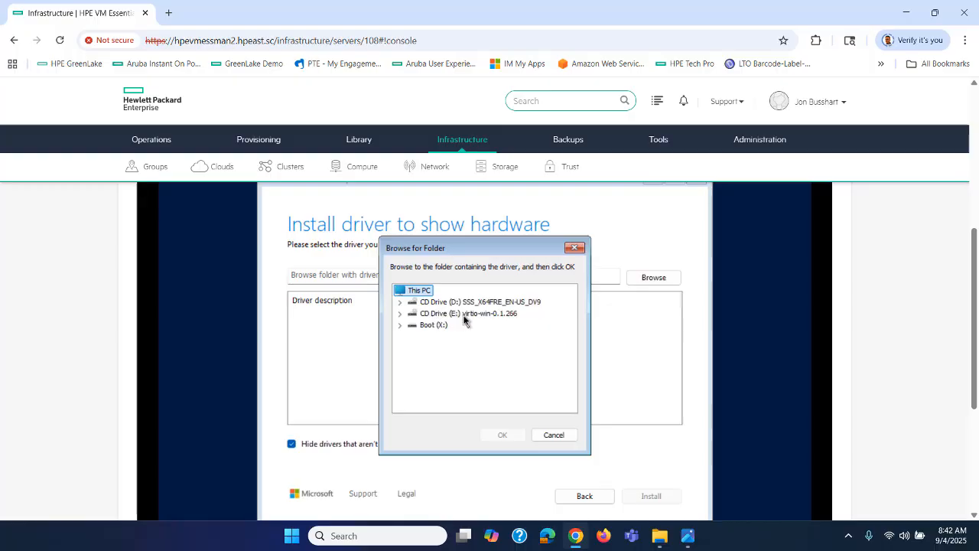
pyautogui.click(401, 314)
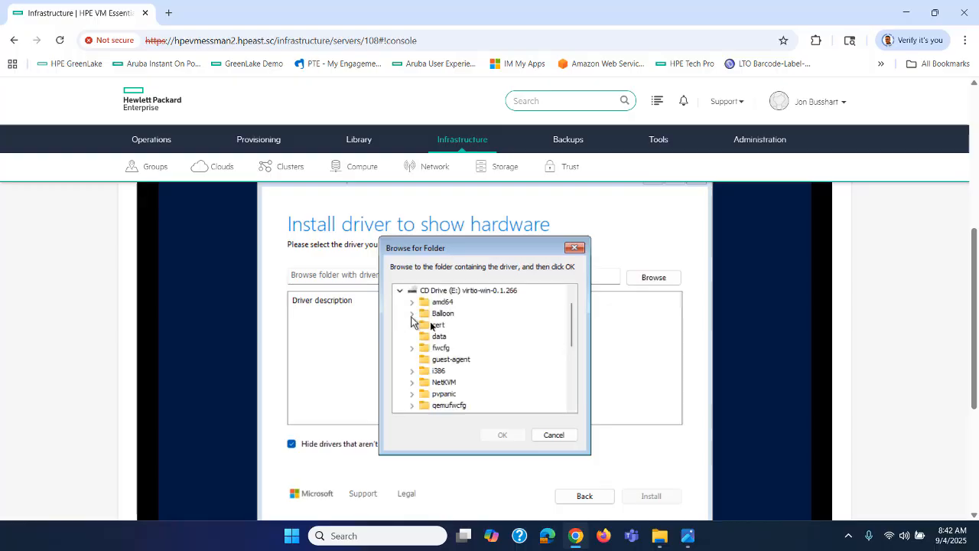
pyautogui.scroll(-6, 504, 344)
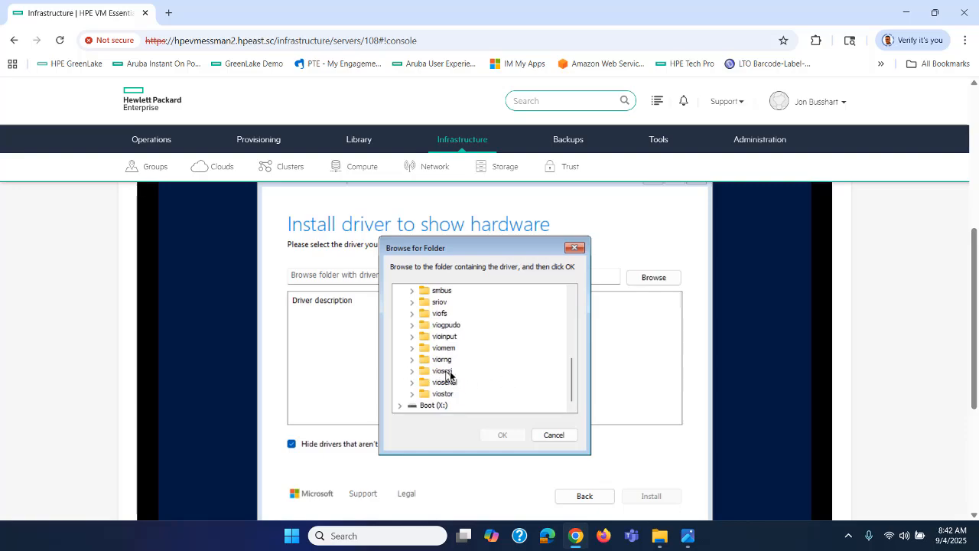
pyautogui.click(411, 371)
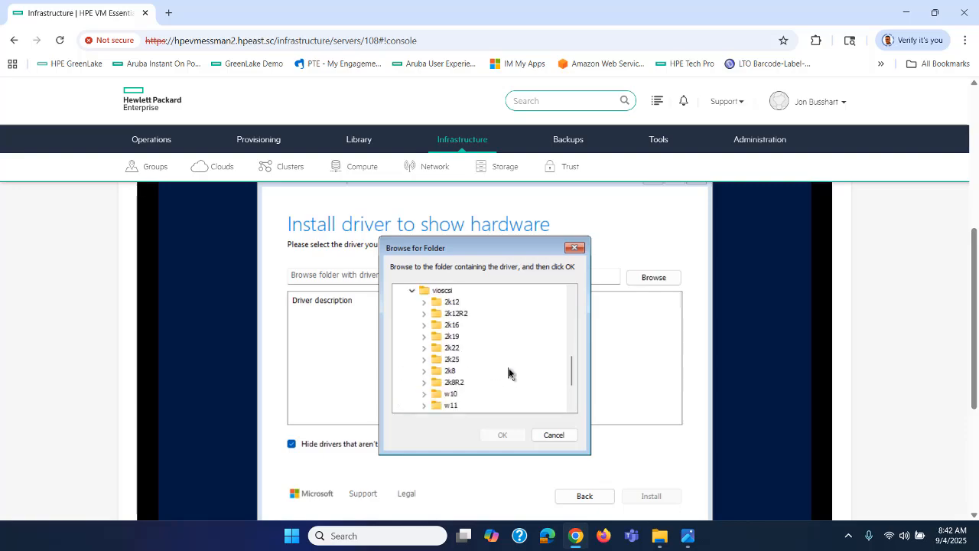
pyautogui.click(424, 360)
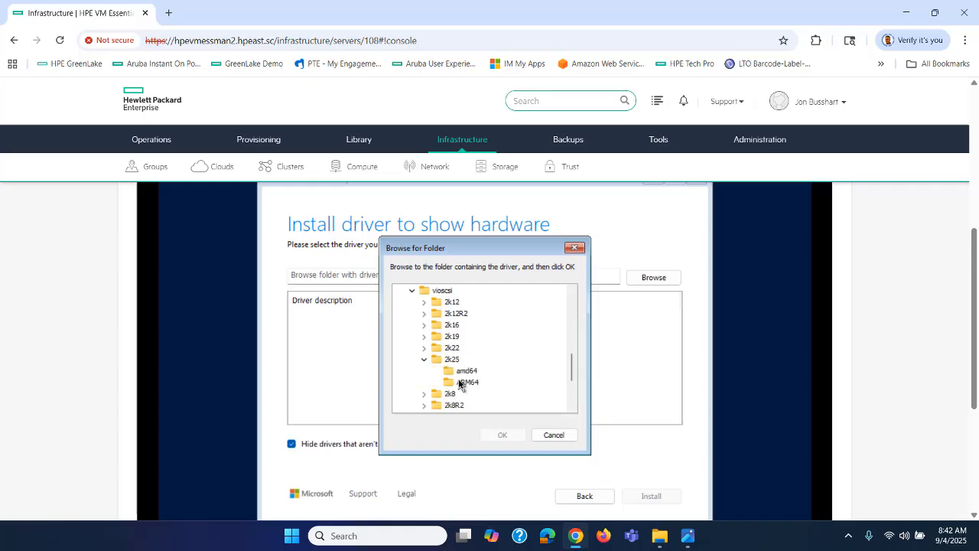
pyautogui.click(458, 372)
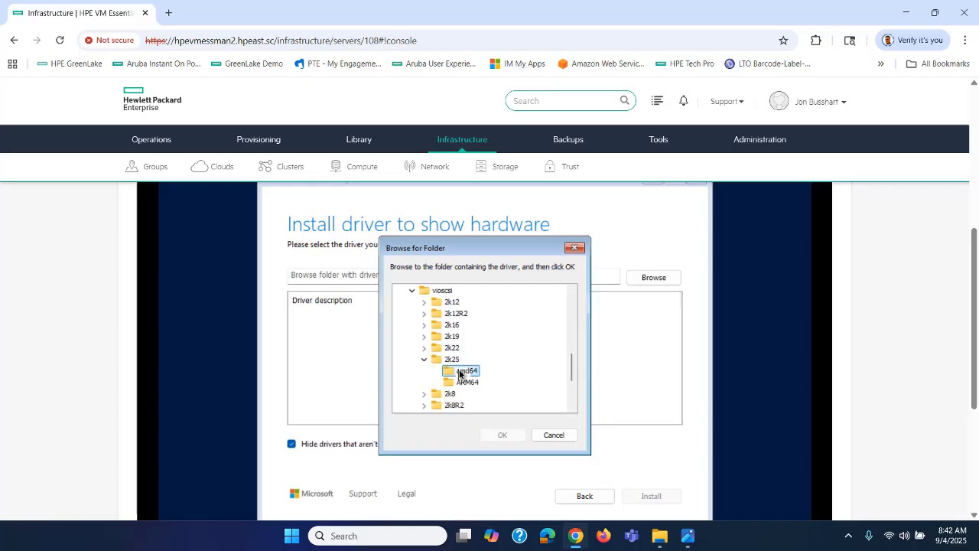
pyautogui.click(552, 435)
pyautogui.click(582, 494)
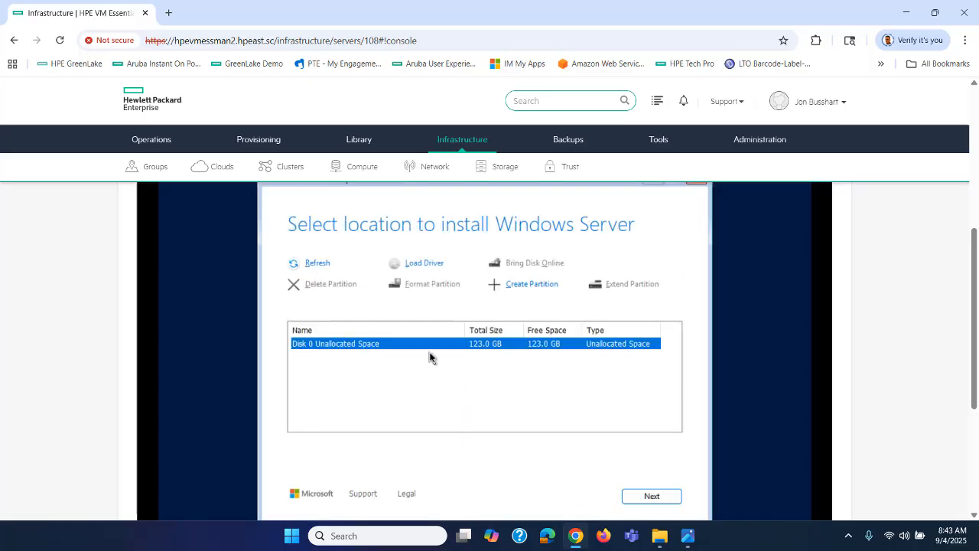
# Select Disk 0's unallocated space as the install location and start the Windows Server installation
pyautogui.click(649, 496)
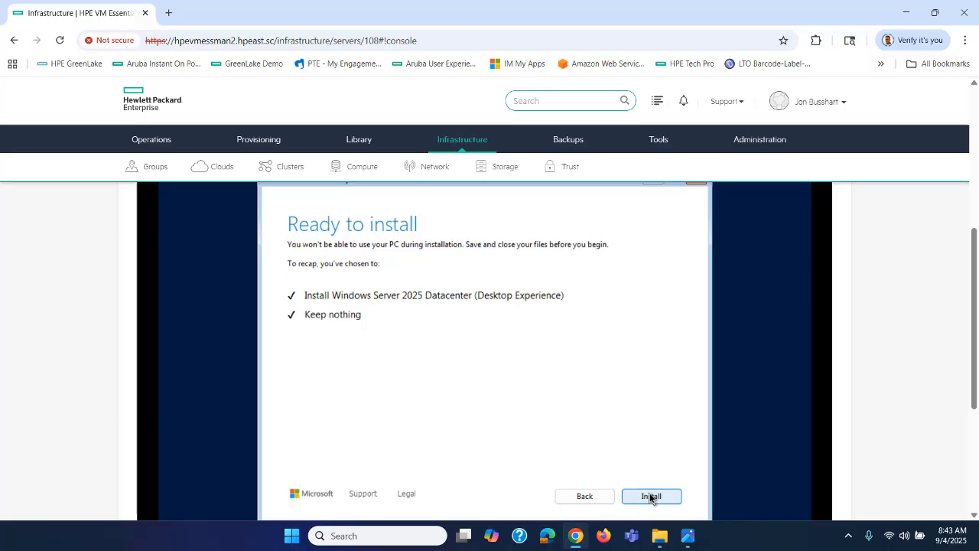
pyautogui.click(650, 496)
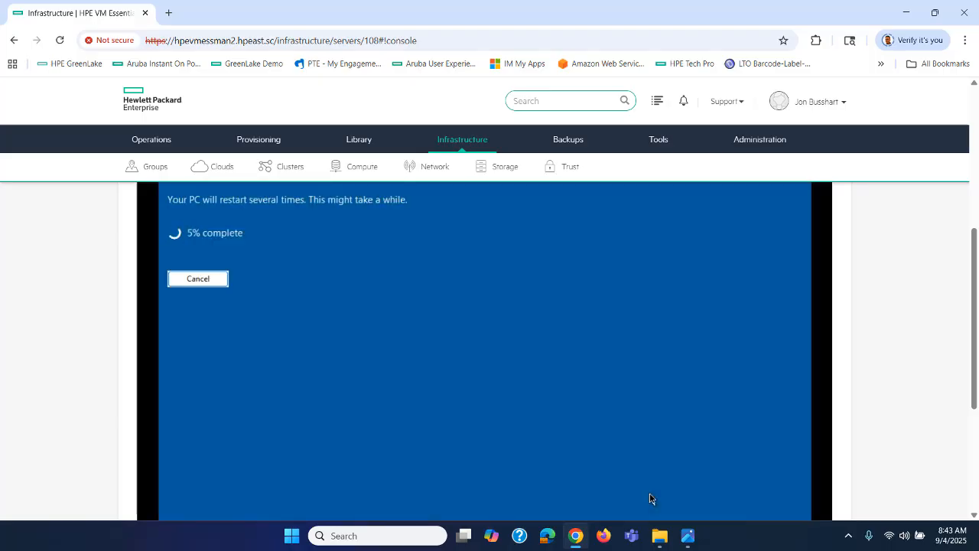
pyautogui.scroll(1, 773, 413)
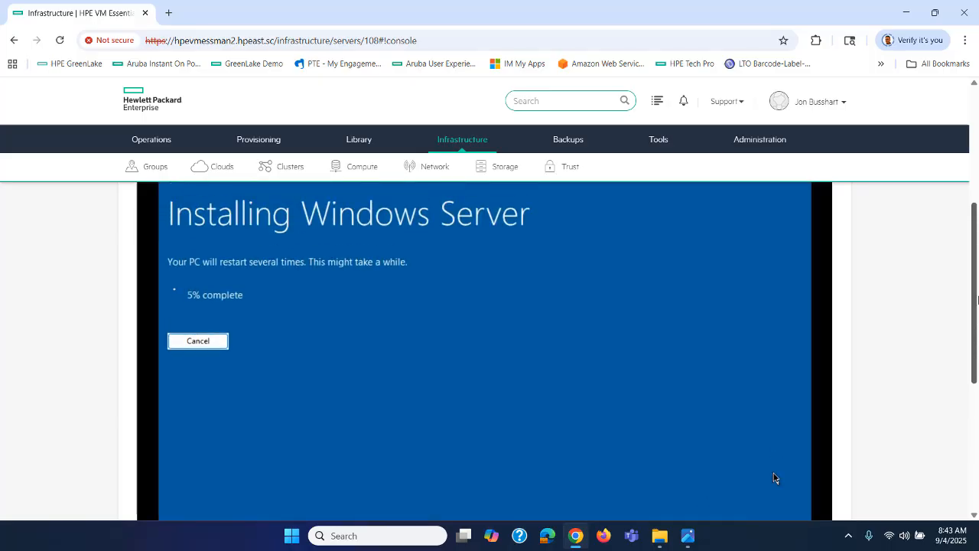
pyautogui.moveTo(978, 296); pyautogui.dragTo(978, 293)
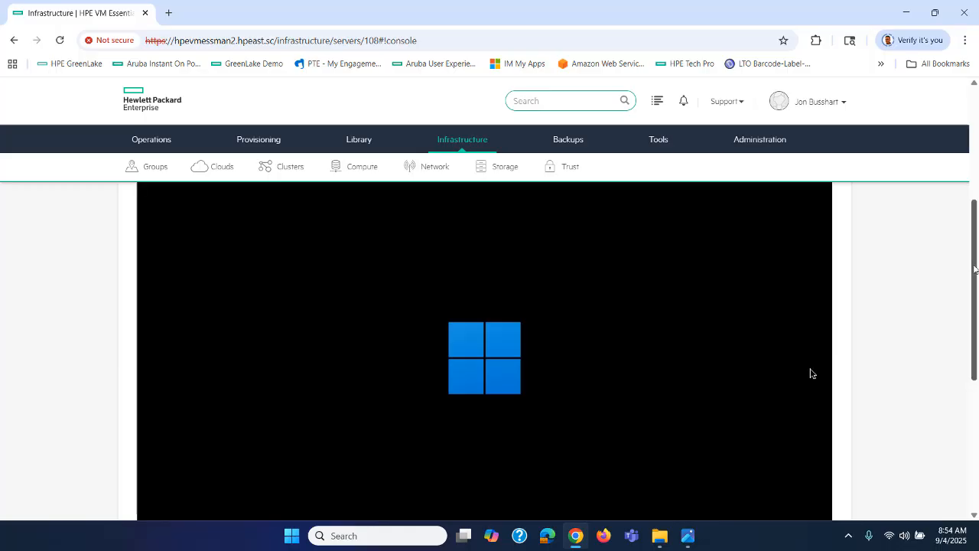
pyautogui.moveTo(974, 267); pyautogui.dragTo(974, 269)
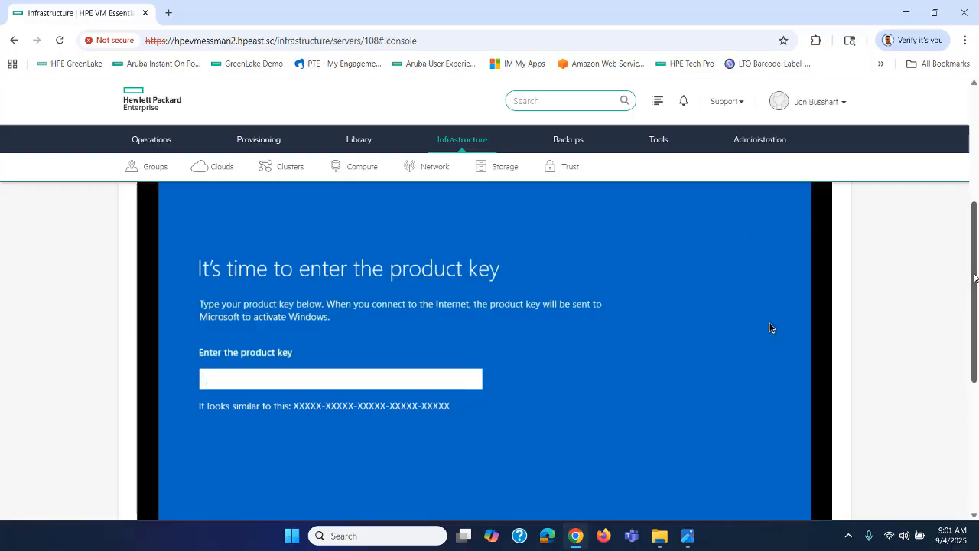
# Postpone entering the product key, then enter and confirm a password for the built-in Administrator account and finish setup
pyautogui.moveTo(974, 277); pyautogui.dragTo(975, 322)
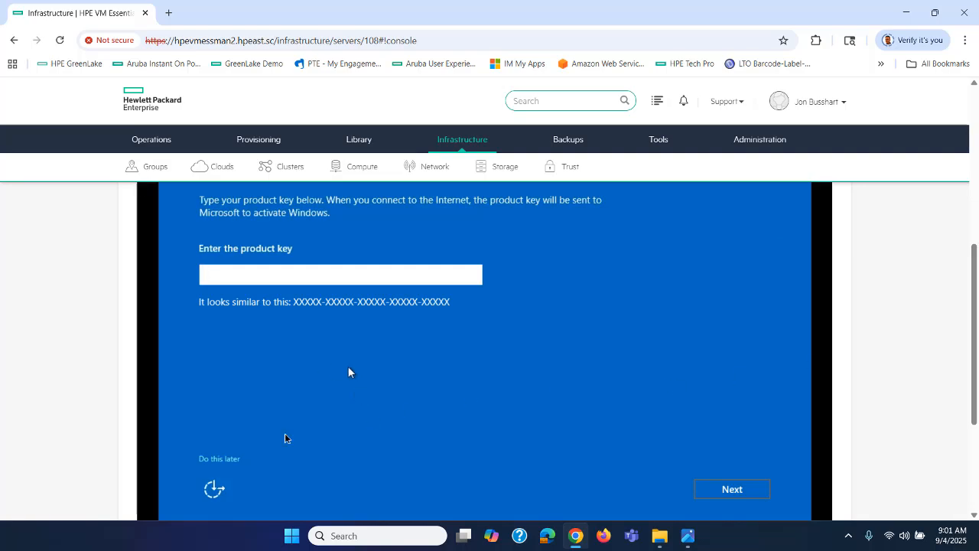
pyautogui.click(214, 458)
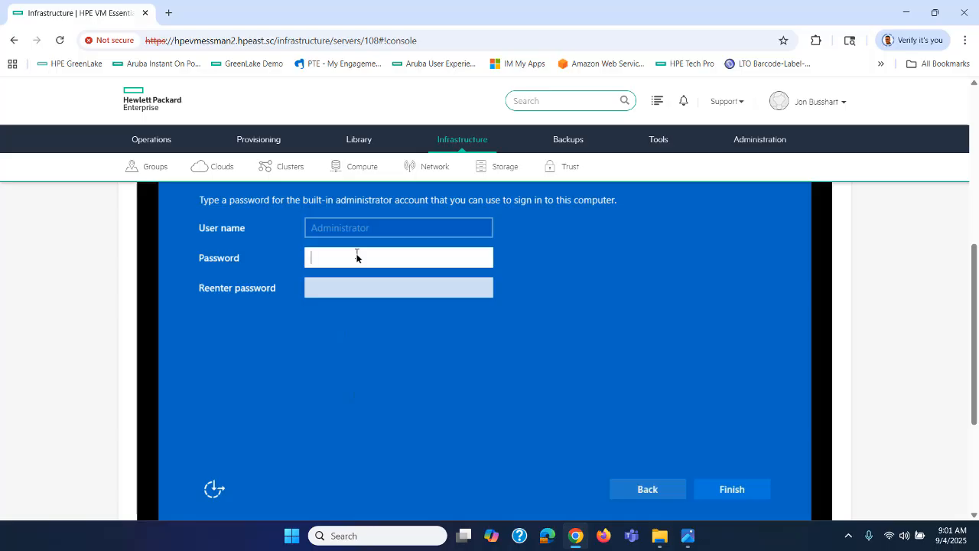
pyautogui.write('••••••••')
pyautogui.press('Tab')
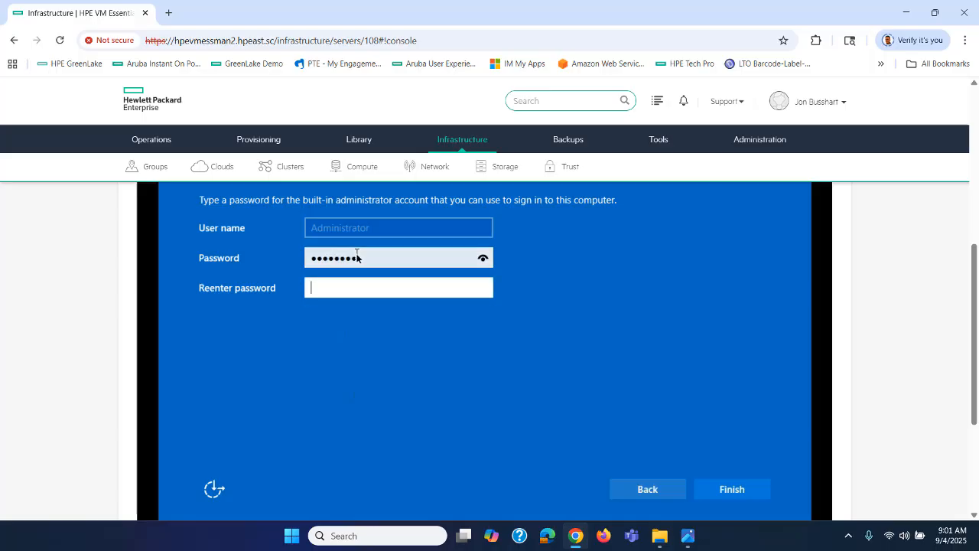
pyautogui.write('••••••••')
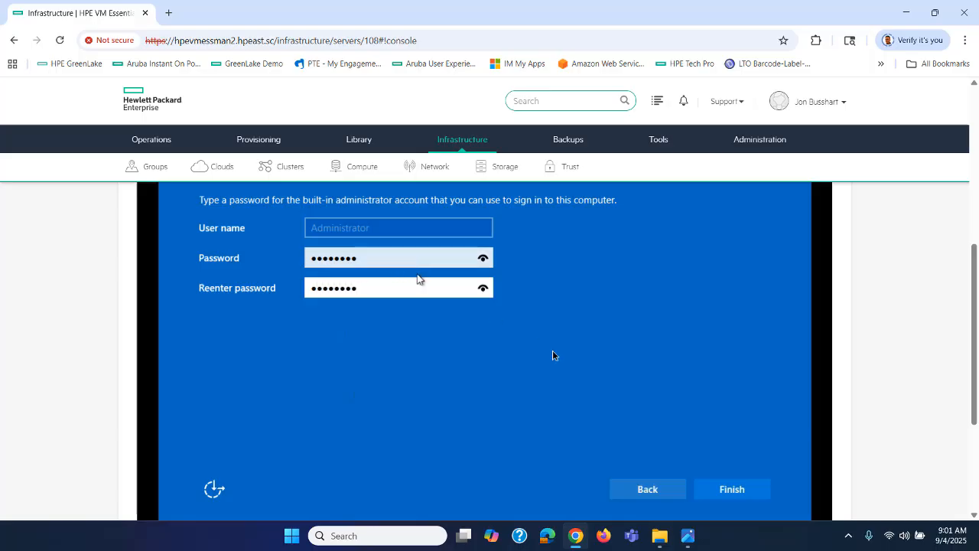
pyautogui.click(733, 489)
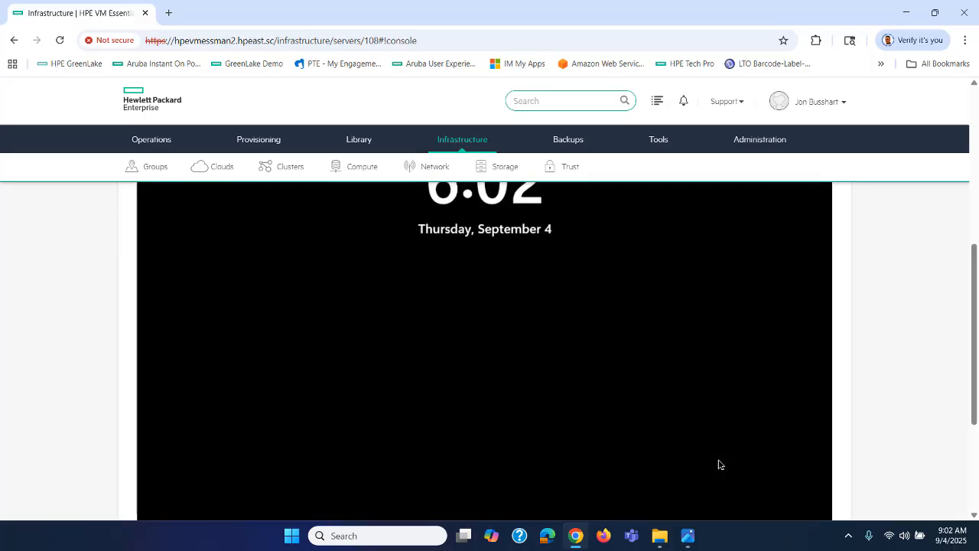
# Unlock the virtual machine's lock screen and sign in as Administrator with the account password
pyautogui.scroll(2, 791, 422)
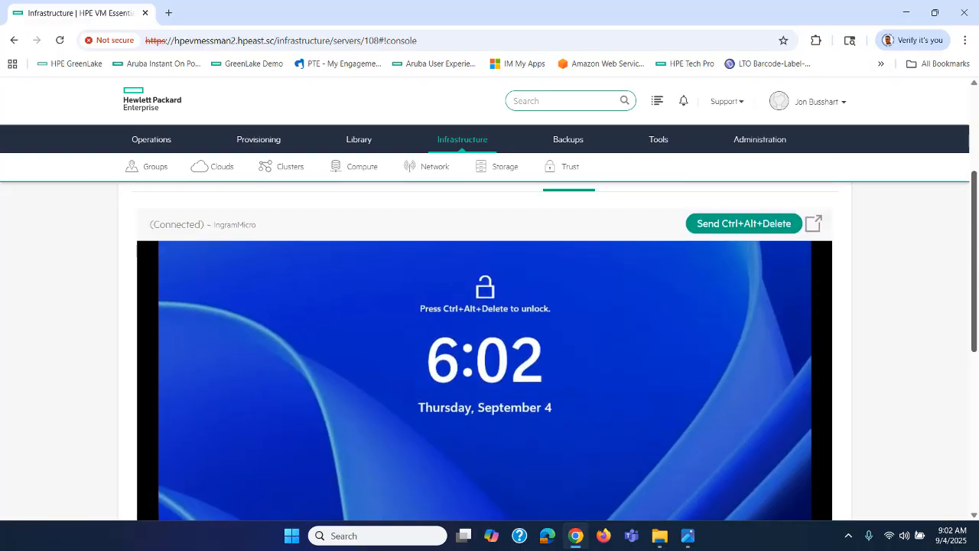
pyautogui.click(745, 205)
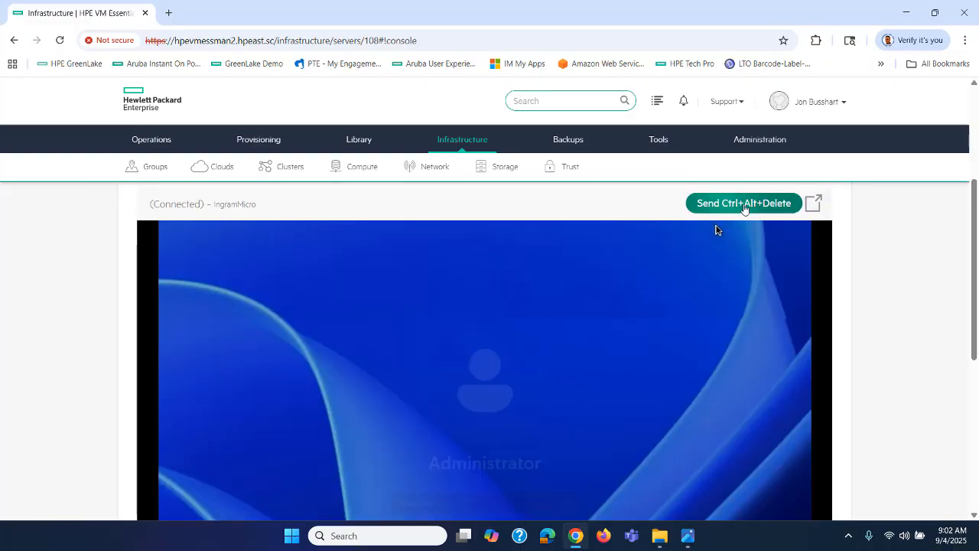
pyautogui.scroll(-1, 715, 229)
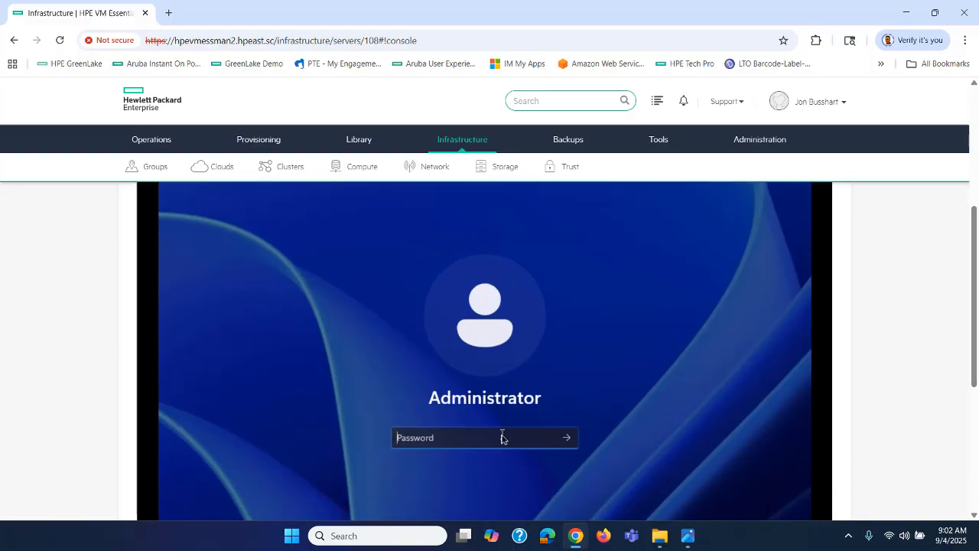
pyautogui.write('••••••••')
pyautogui.press('Return')
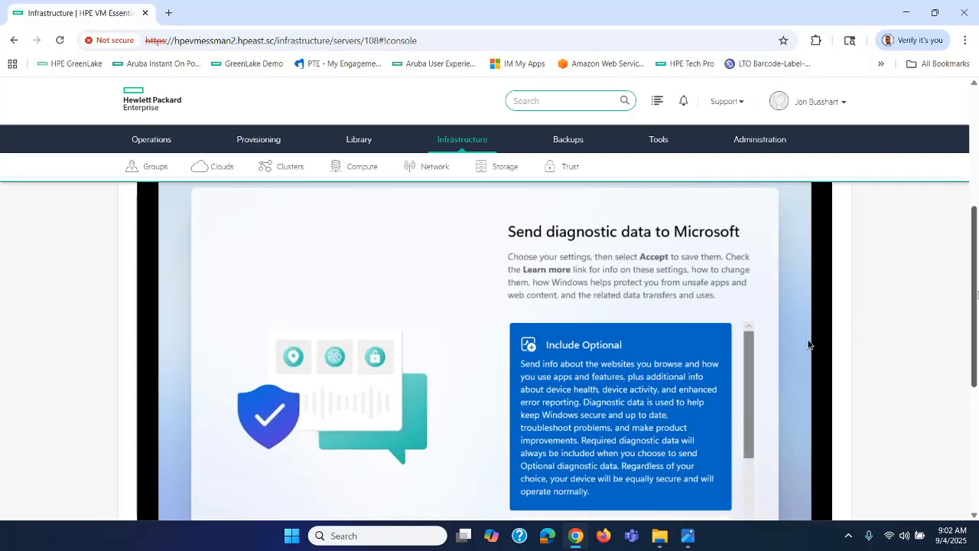
# Accept the Include Optional diagnostic data setting, and close Server Manager along with its Windows Admin Center message
pyautogui.scroll(-2, 809, 336)
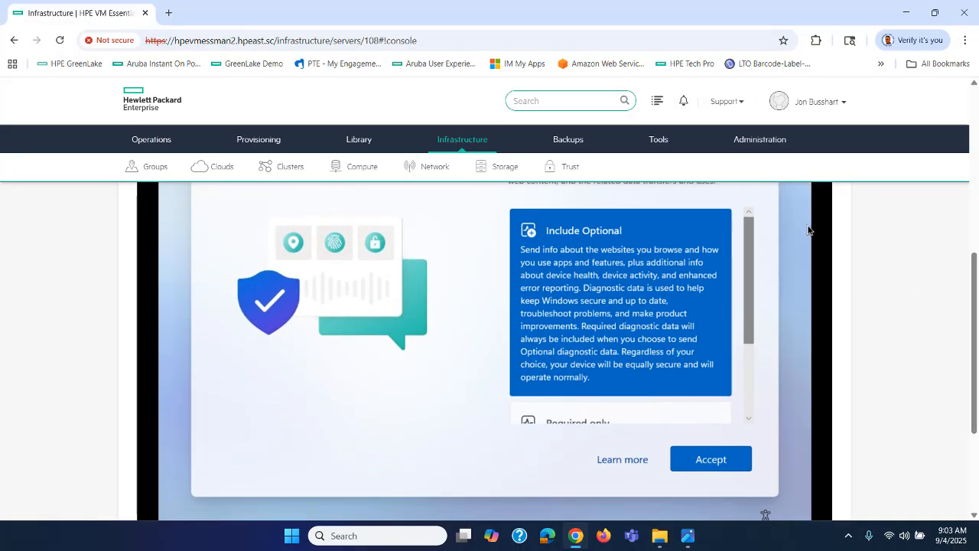
pyautogui.click(704, 457)
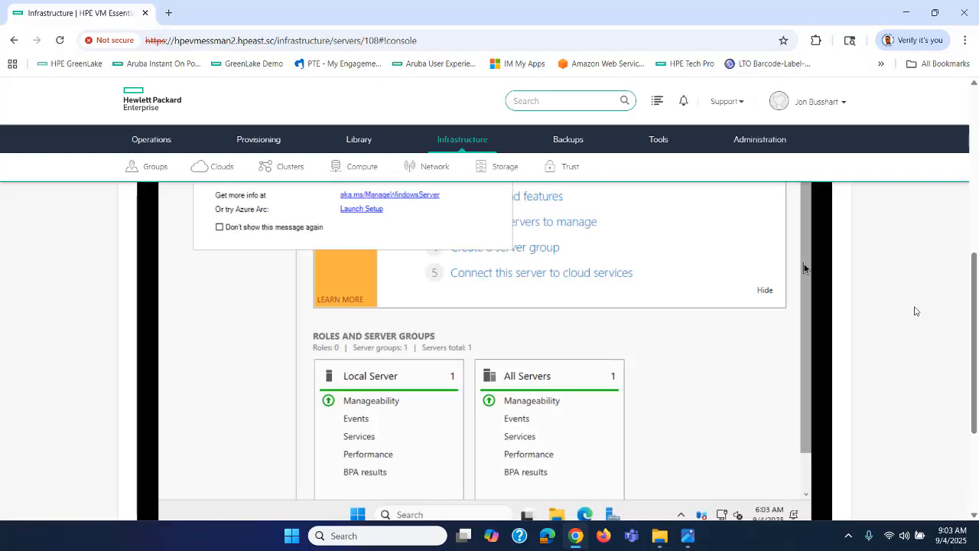
pyautogui.scroll(3, 563, 241)
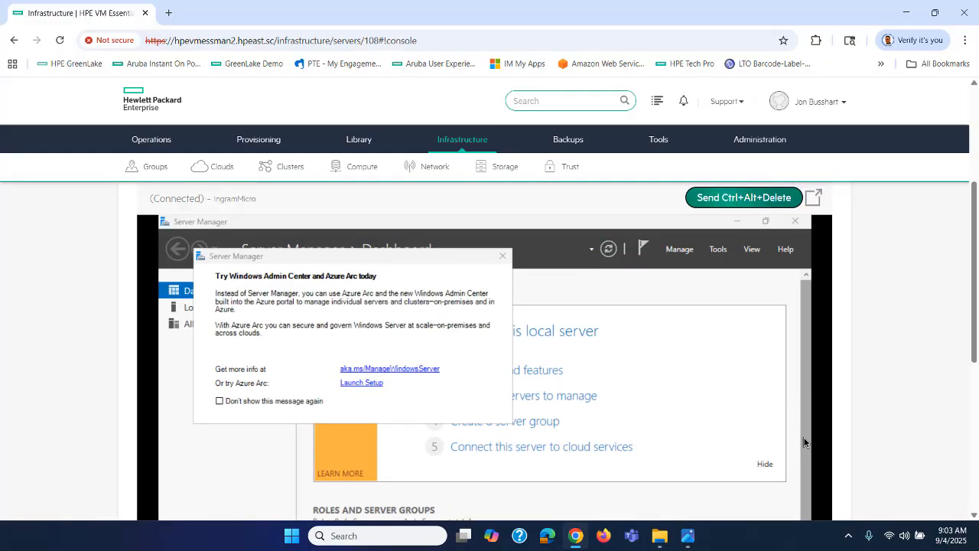
pyautogui.click(503, 255)
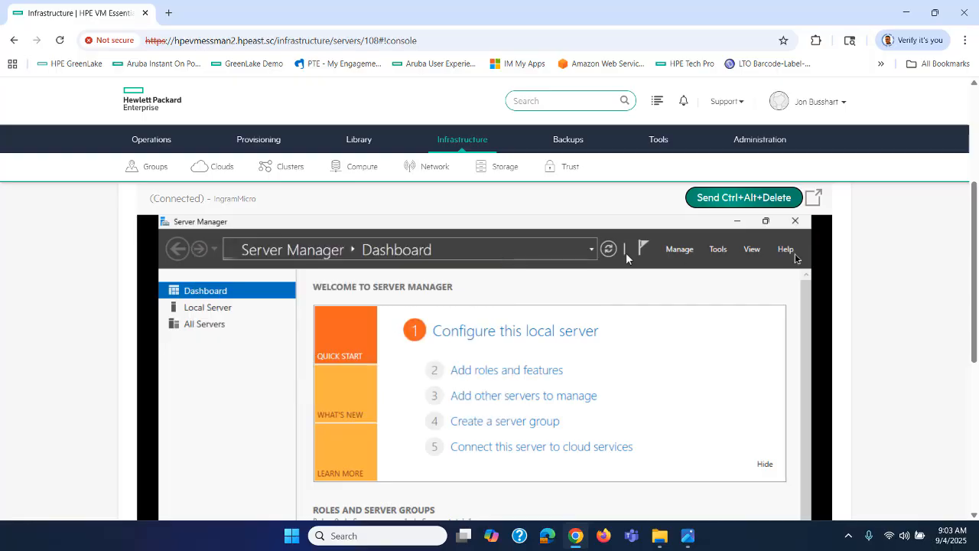
pyautogui.click(796, 221)
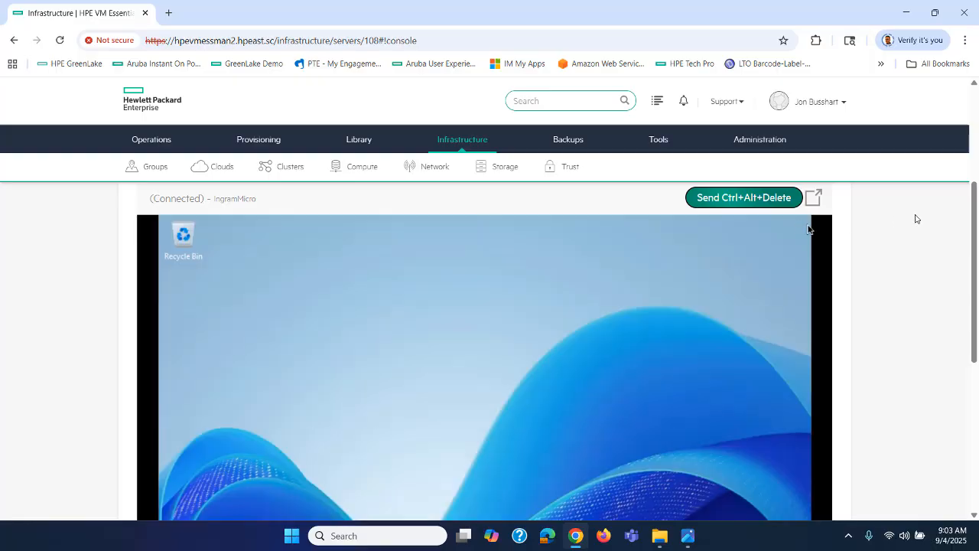
# Open the virtio-win-0.1.266 CD drive (E:) from This PC in the virtual machine's File Explorer
pyautogui.moveTo(973, 219); pyautogui.dragTo(971, 300)
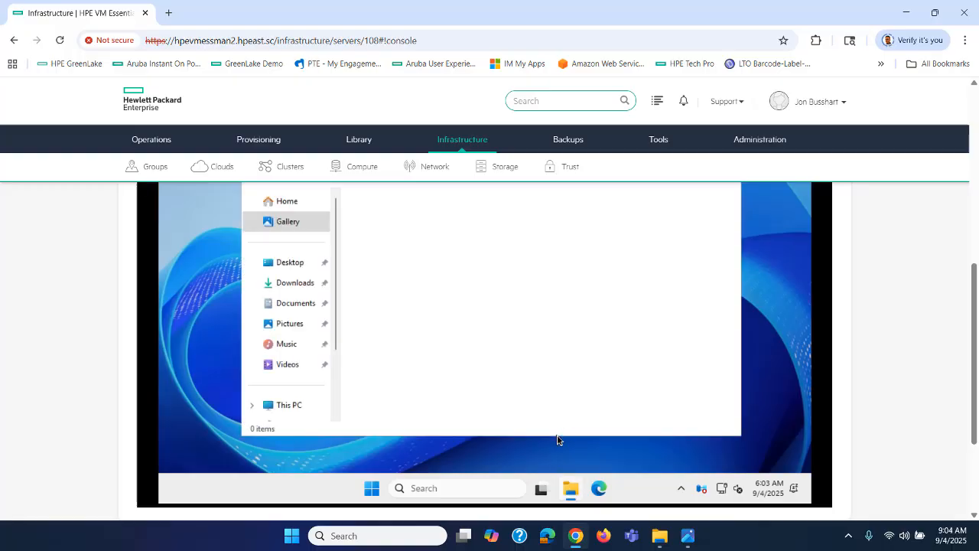
pyautogui.click(289, 405)
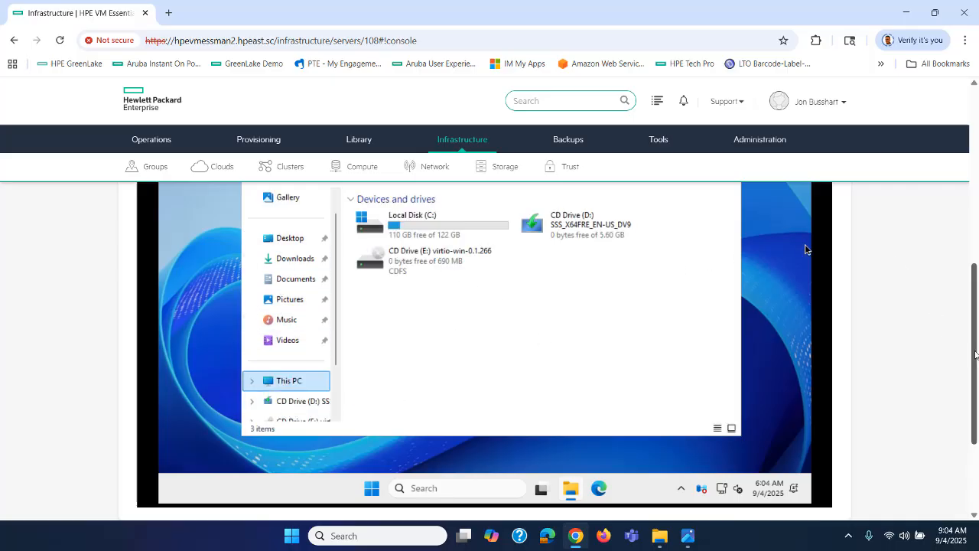
pyautogui.moveTo(976, 353); pyautogui.dragTo(976, 300)
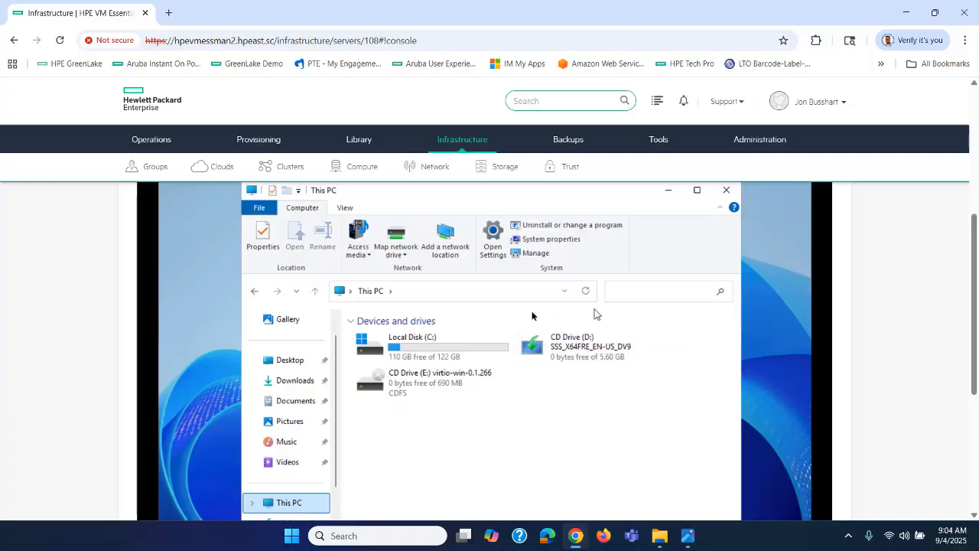
pyautogui.doubleClick(439, 382)
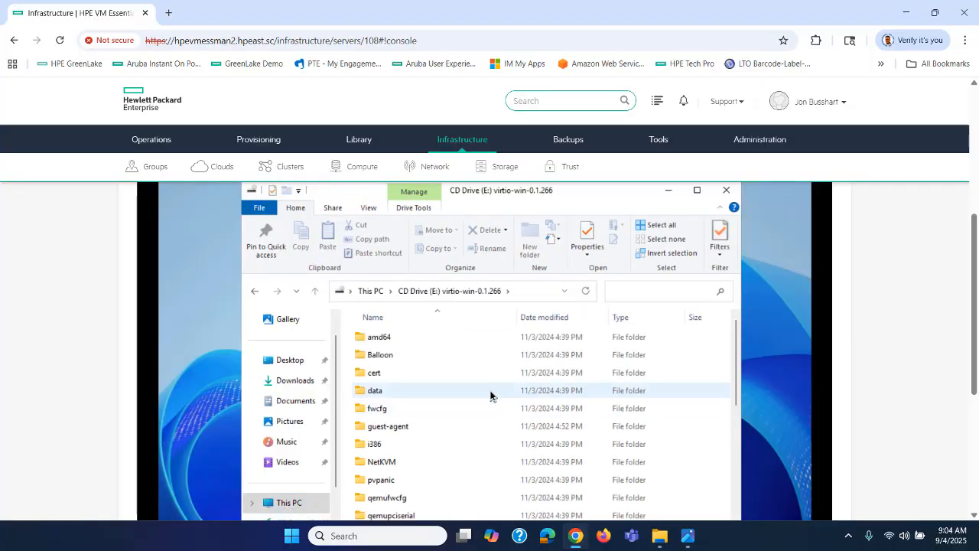
# Run virtio-win-guest-tools from the CD, agree to the license terms, and start the installation
pyautogui.scroll(-4, 491, 395)
pyautogui.scroll(-2, 490, 395)
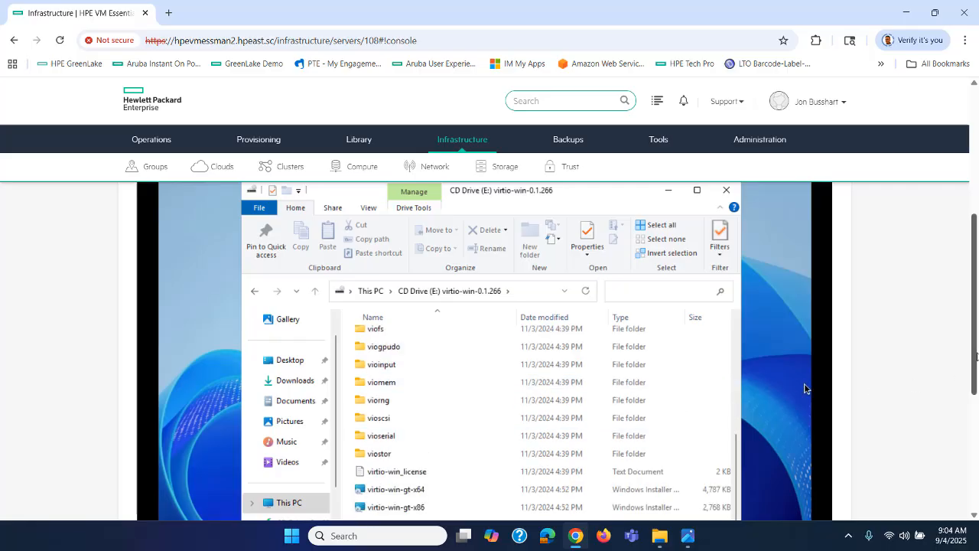
pyautogui.scroll(-1, 804, 388)
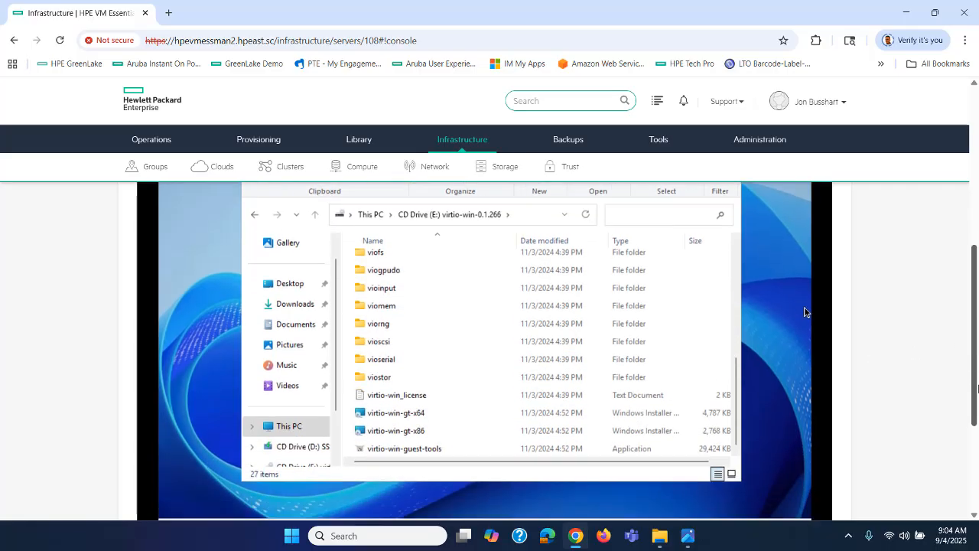
pyautogui.doubleClick(413, 450)
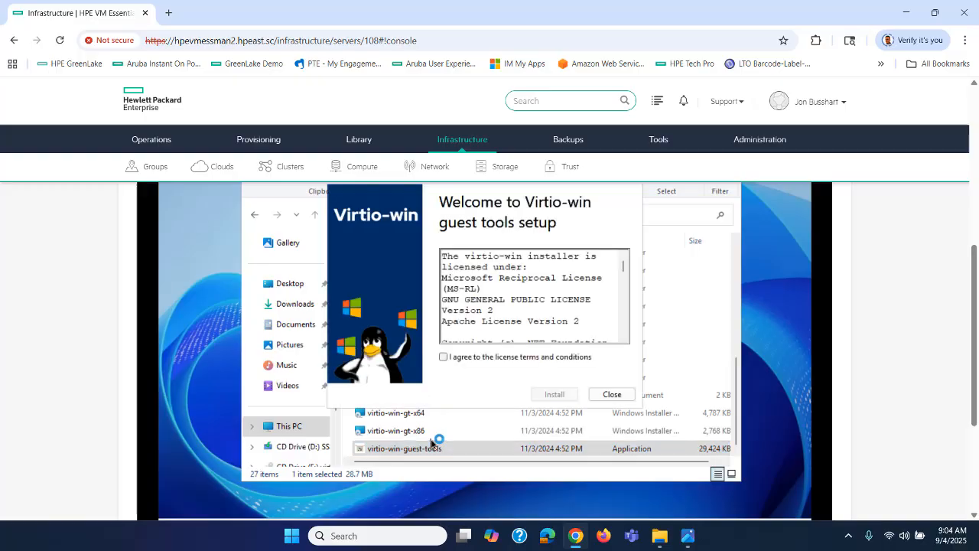
pyautogui.click(443, 356)
pyautogui.click(561, 395)
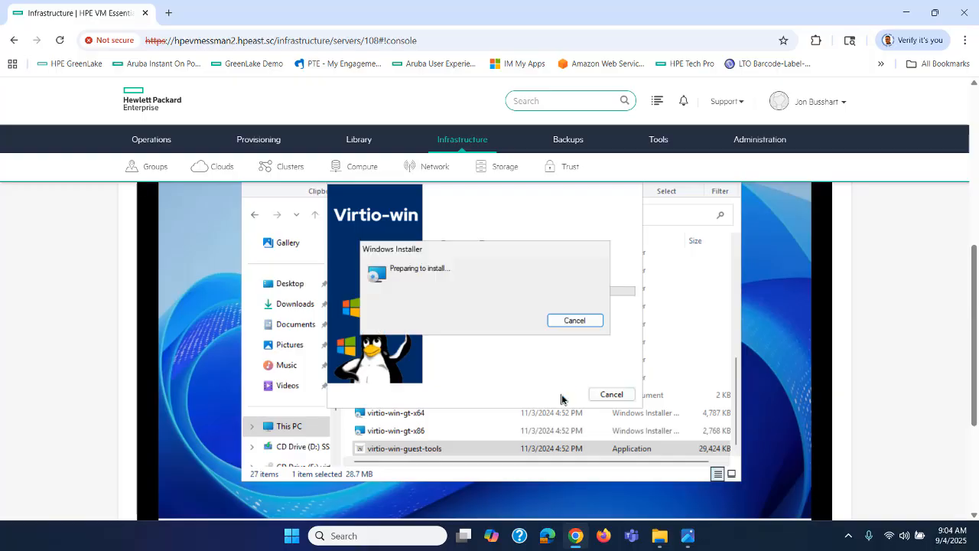
# Accept the license agreement in the Virtio-win driver setup wizard and continue to the custom setup
pyautogui.click(561, 395)
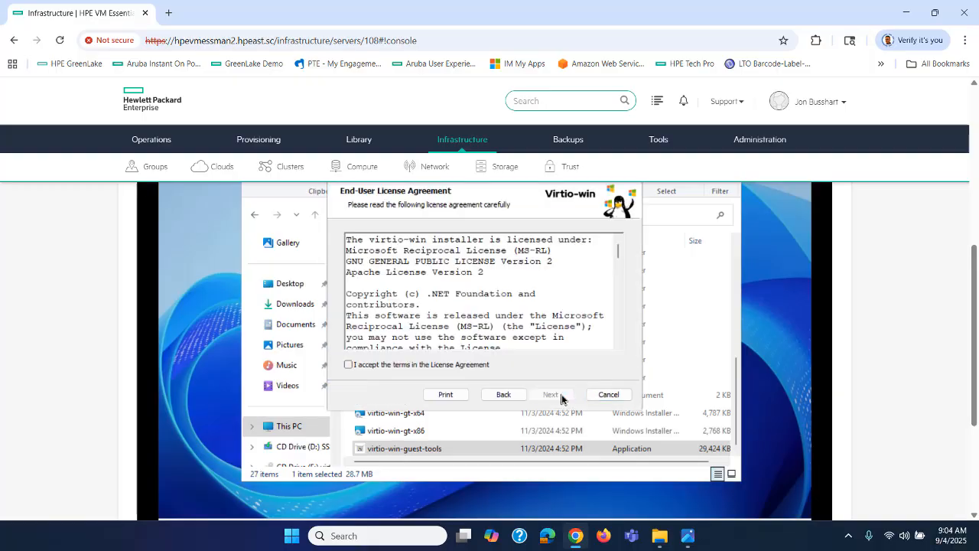
pyautogui.click(348, 364)
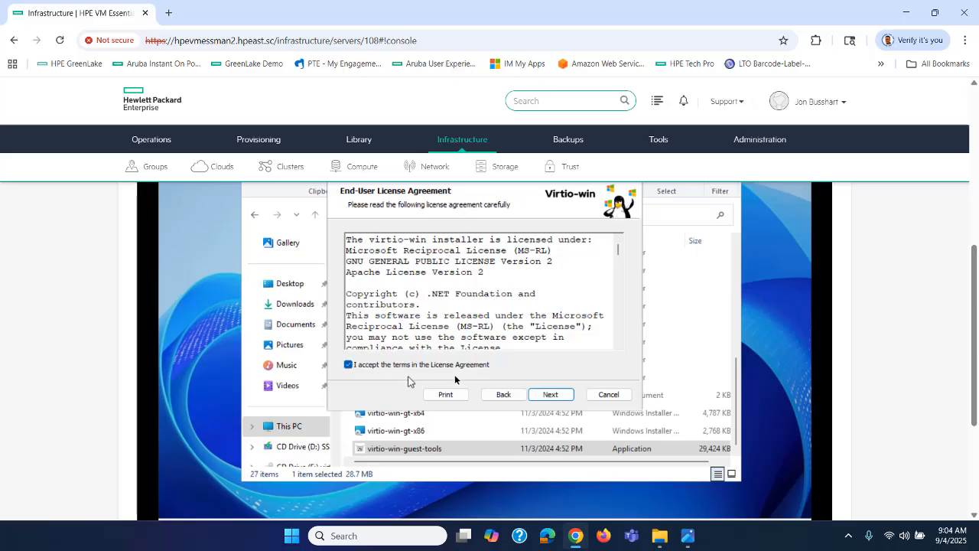
pyautogui.click(554, 395)
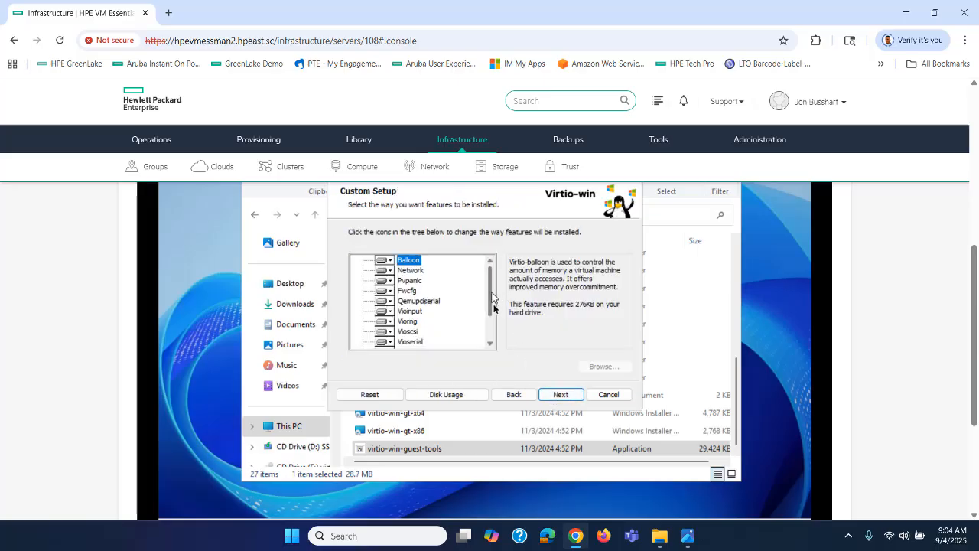
# Install the Virtio-win drivers with the default feature selection, finish the wizard, and close the guest tools installer
pyautogui.scroll(-2, 493, 302)
pyautogui.scroll(2, 494, 302)
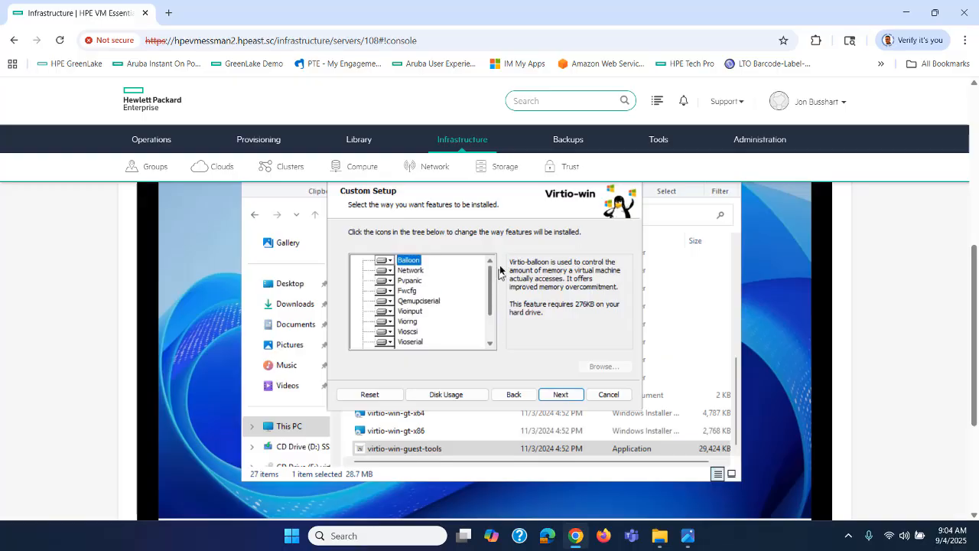
pyautogui.click(564, 395)
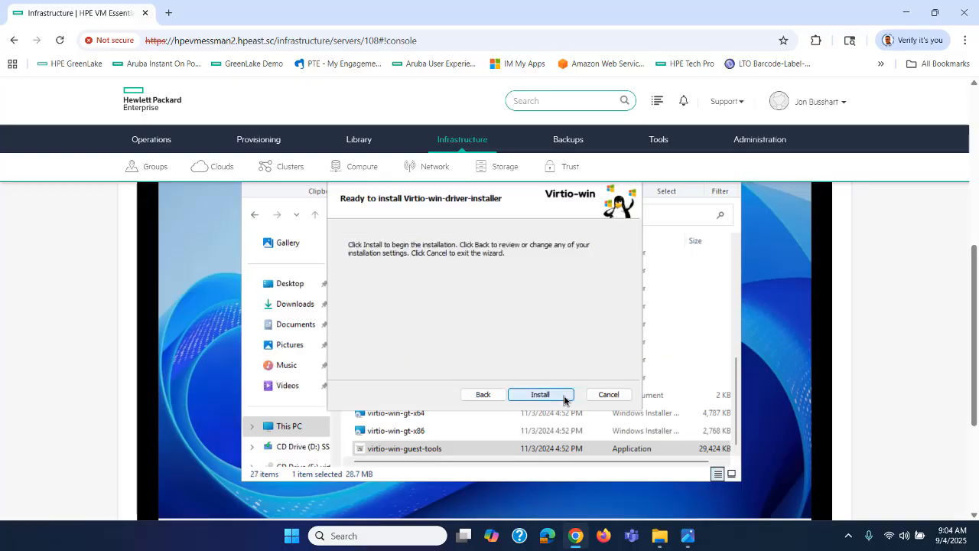
pyautogui.click(564, 396)
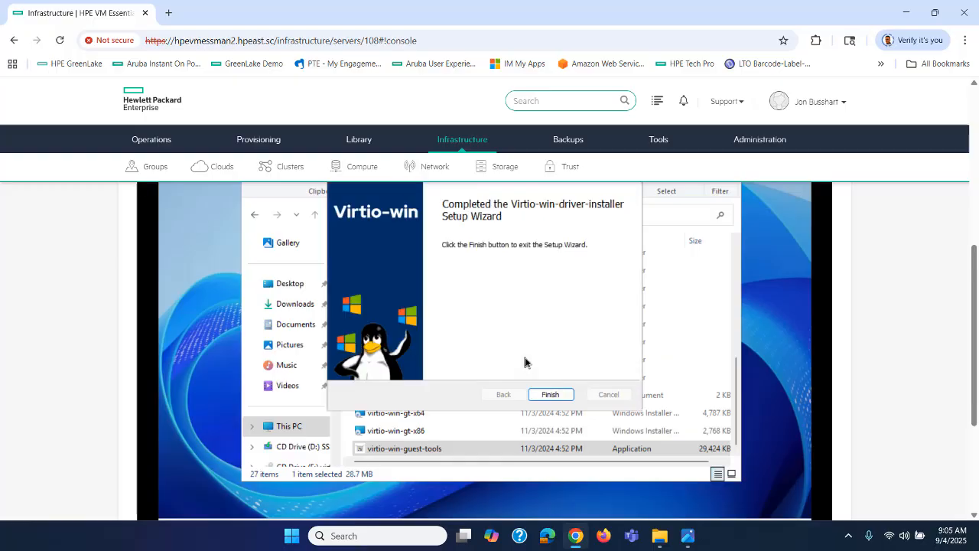
pyautogui.click(549, 394)
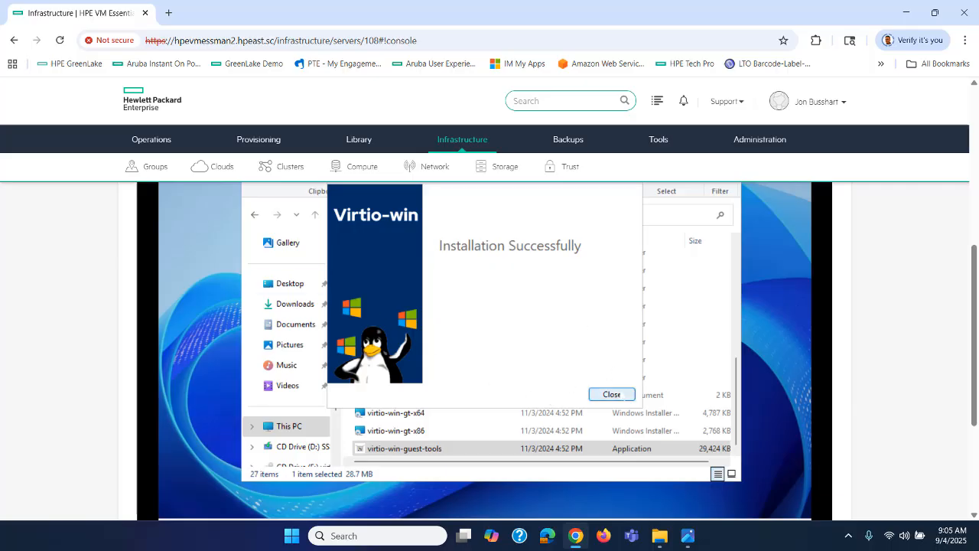
pyautogui.click(612, 394)
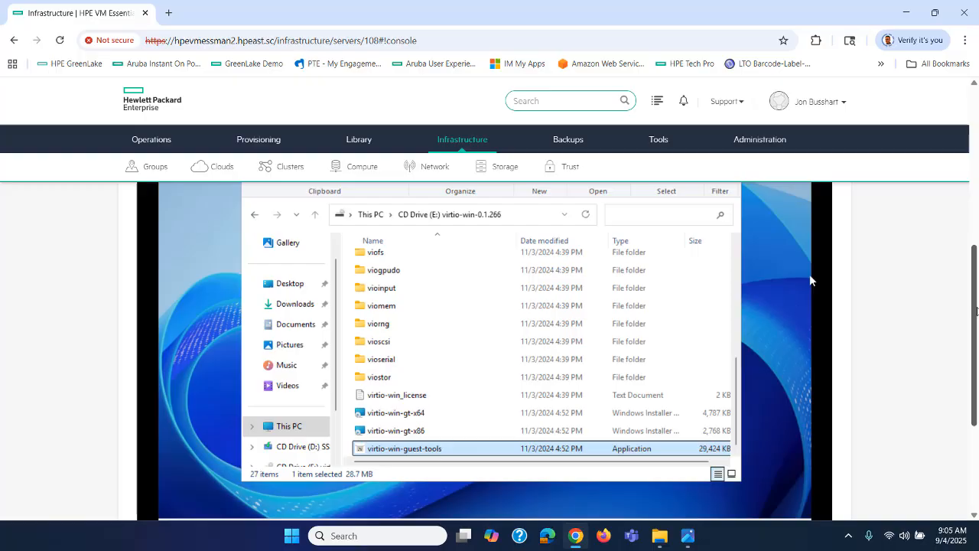
pyautogui.moveTo(977, 306); pyautogui.dragTo(976, 200)
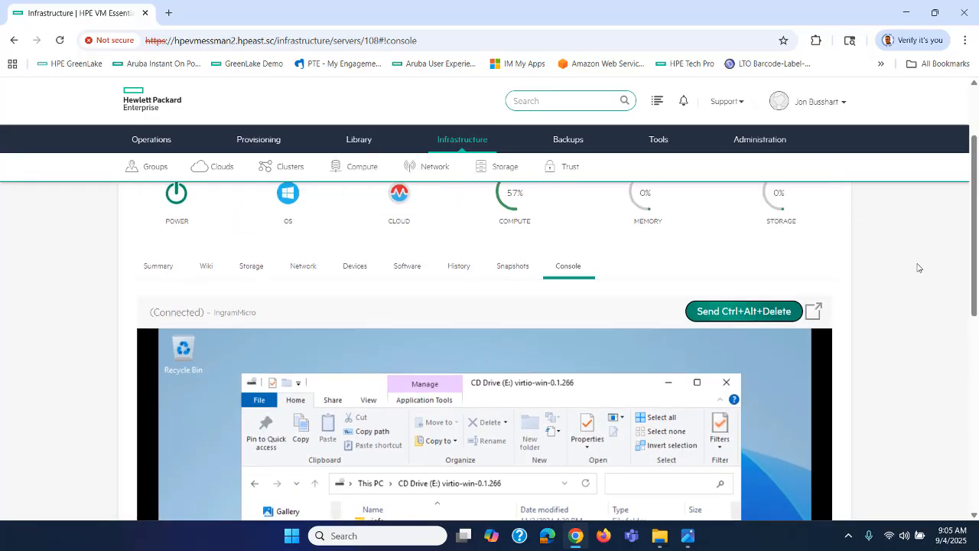
pyautogui.scroll(2, 904, 286)
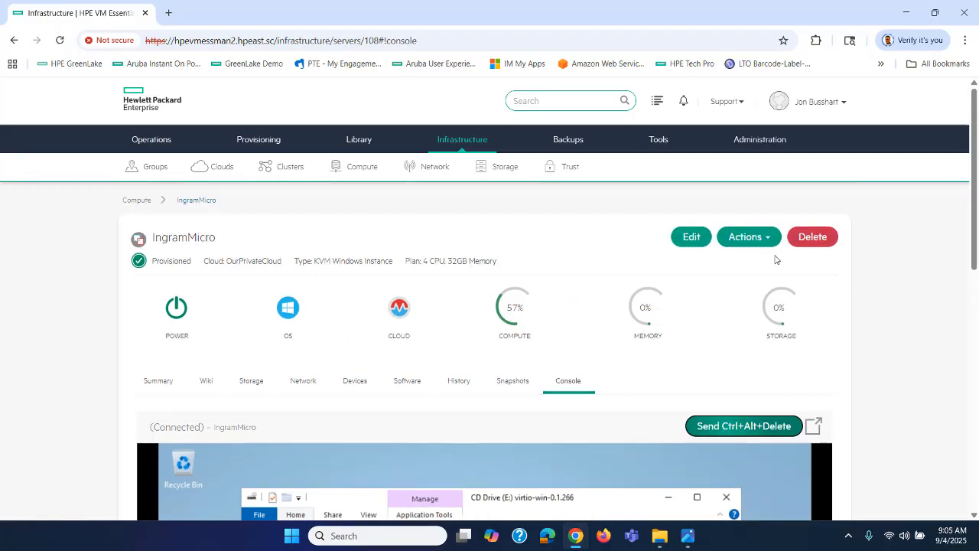
pyautogui.click(753, 241)
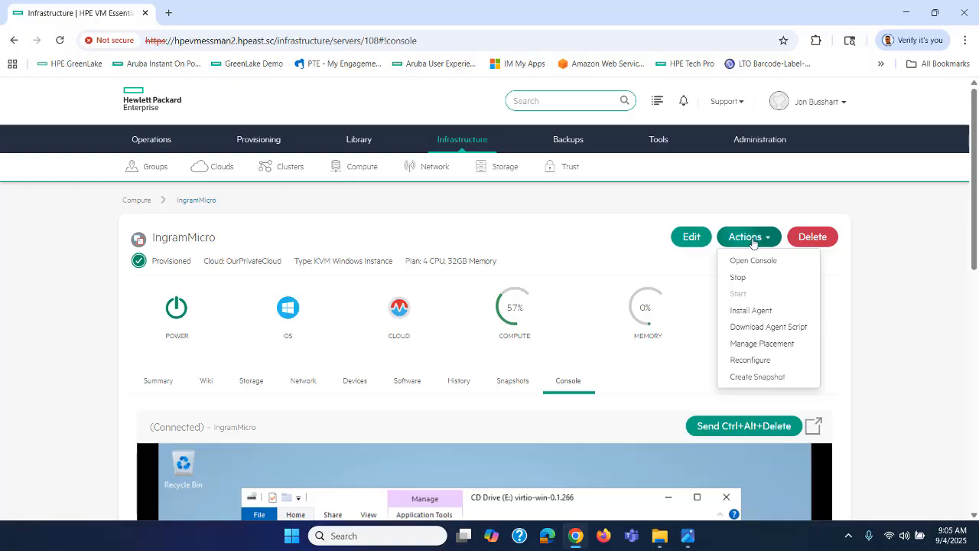
pyautogui.click(752, 240)
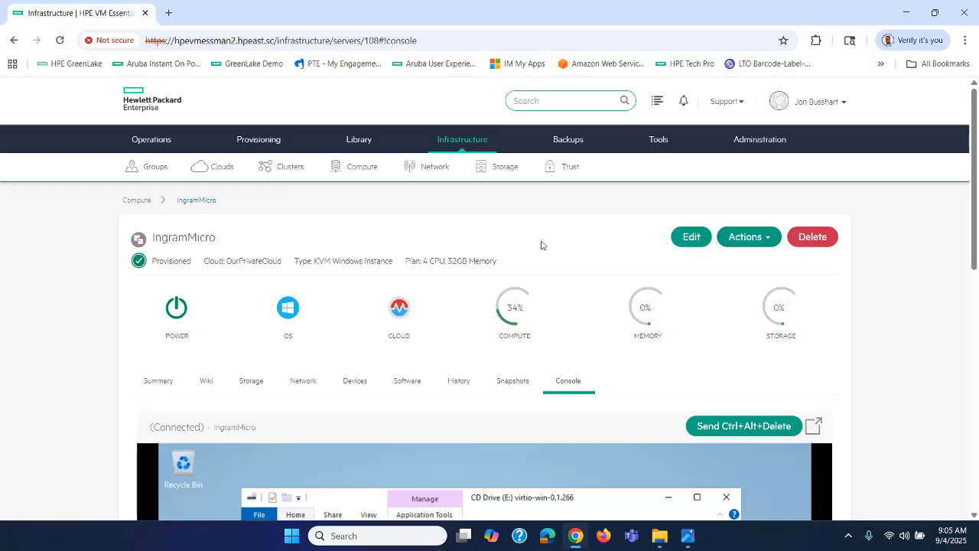
# Open the IngramMicro instance from the provisioning instances list
pyautogui.moveTo(256, 146)
pyautogui.click(268, 166)
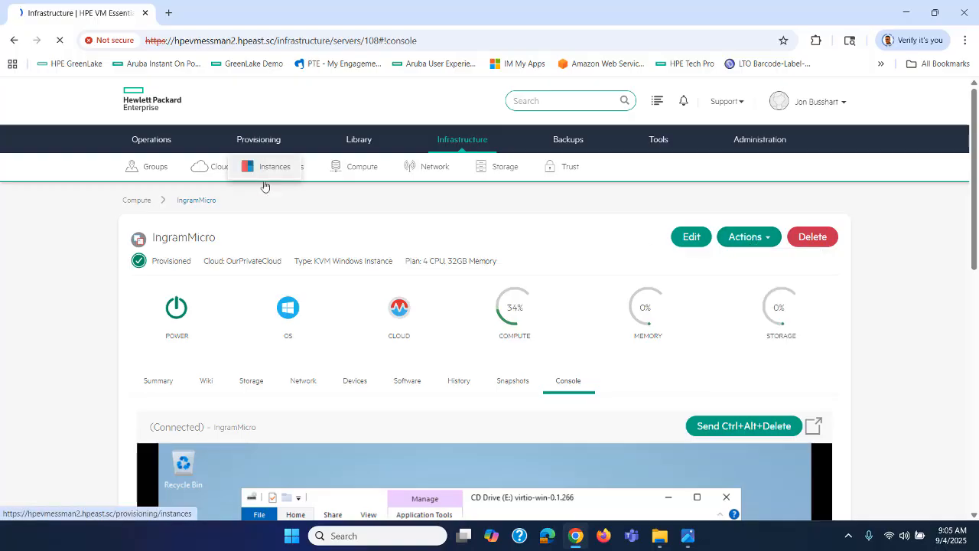
pyautogui.scroll(-2, 278, 222)
pyautogui.scroll(-1, 277, 222)
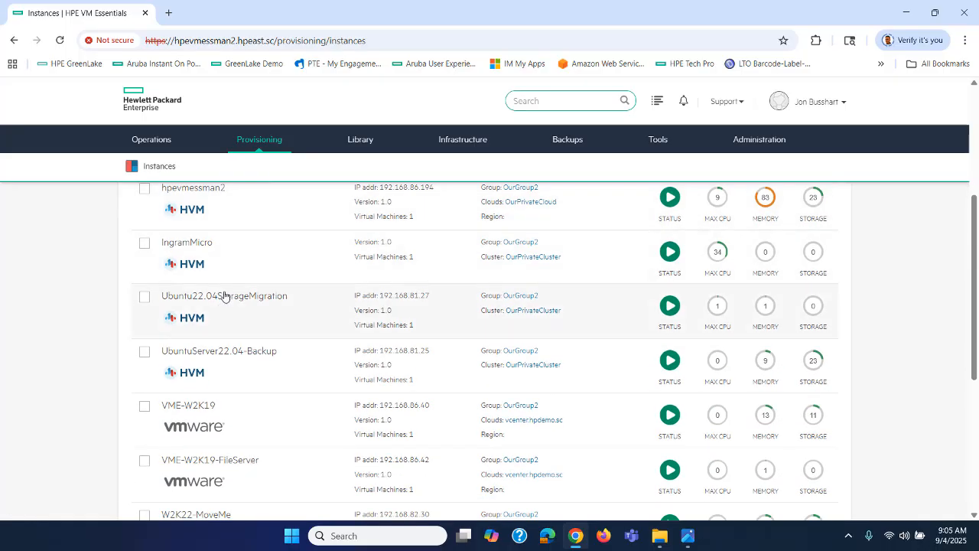
pyautogui.click(201, 247)
# Eject all mounted CD-ROMs from the IngramMicro instance and confirm the ejection
pyautogui.click(739, 238)
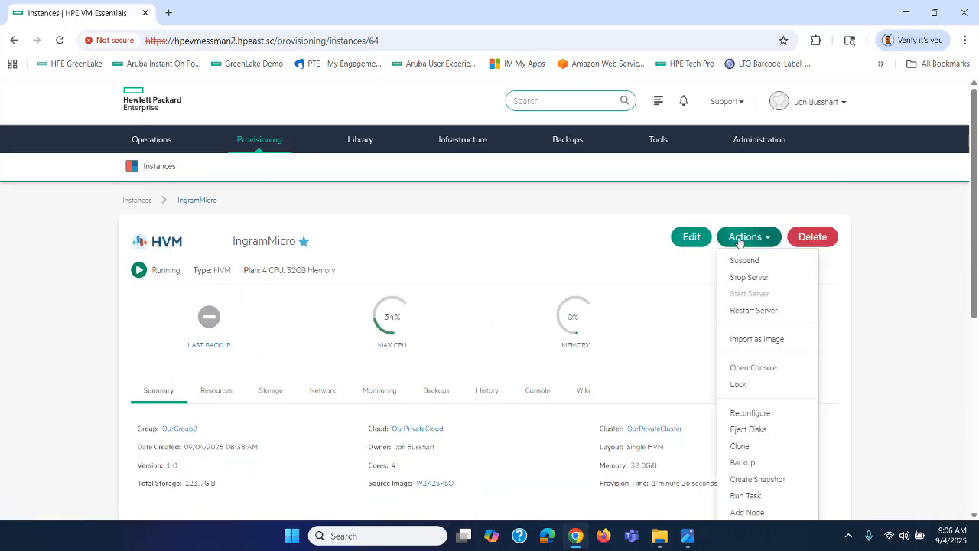
pyautogui.click(738, 429)
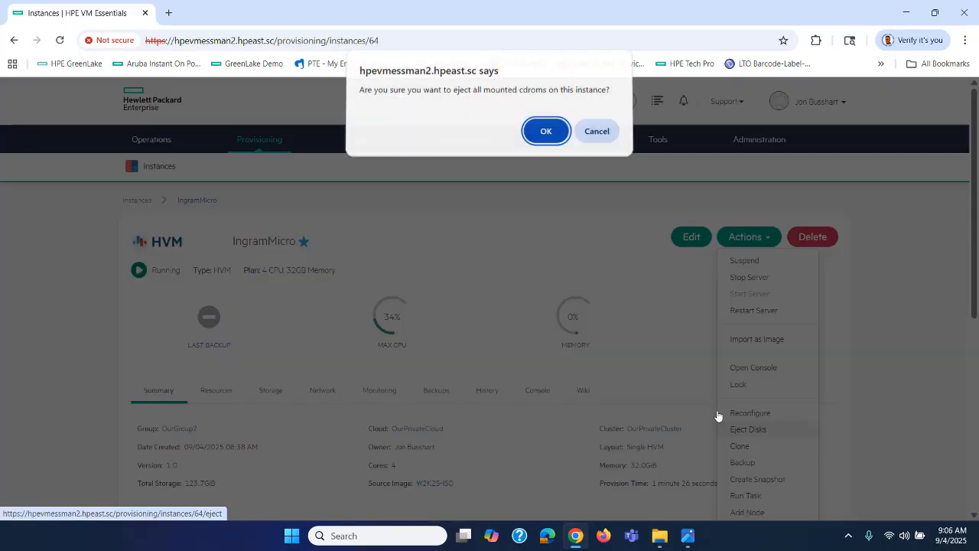
pyautogui.click(545, 135)
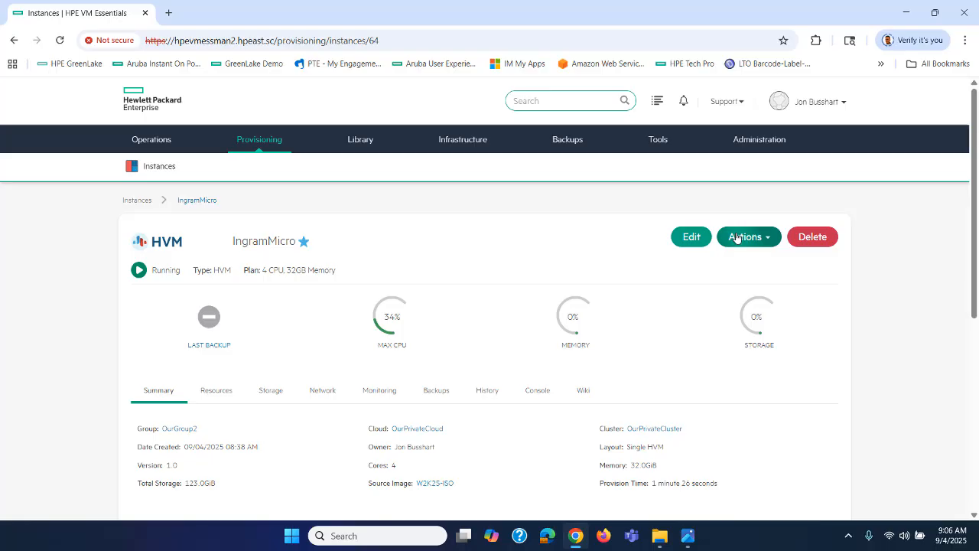
# Open the instance's IngramMicro virtual machine, install the agent on it with confirmation, and refresh its page
pyautogui.scroll(-3, 425, 387)
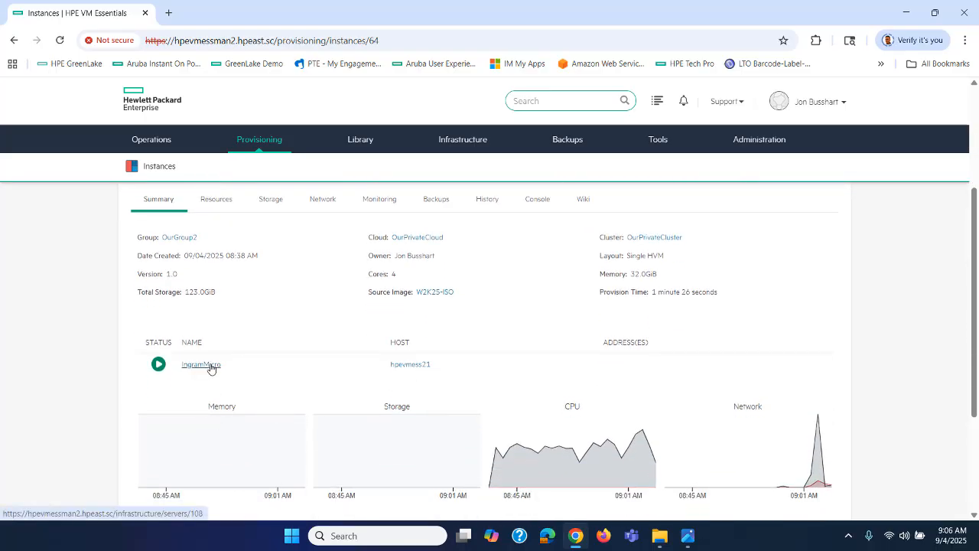
pyautogui.click(211, 366)
pyautogui.click(751, 237)
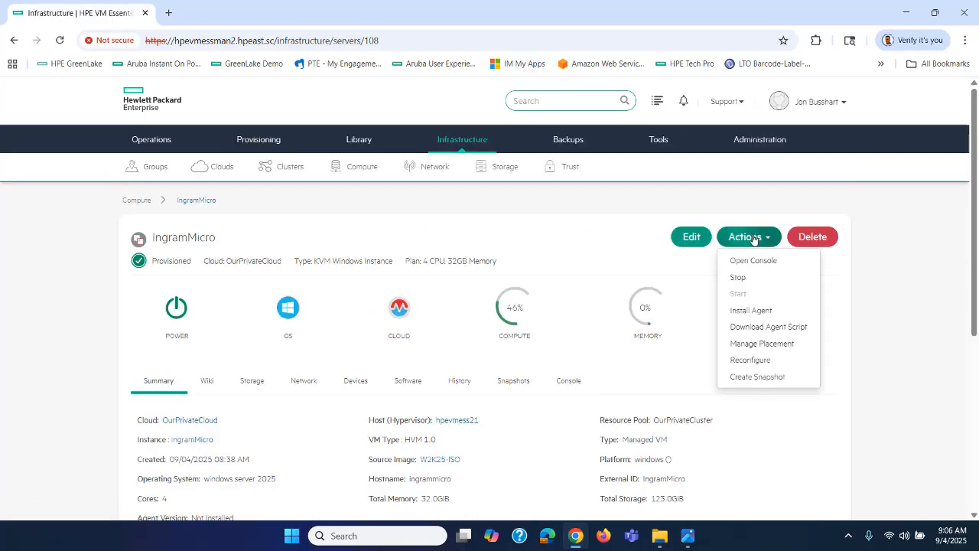
pyautogui.click(749, 312)
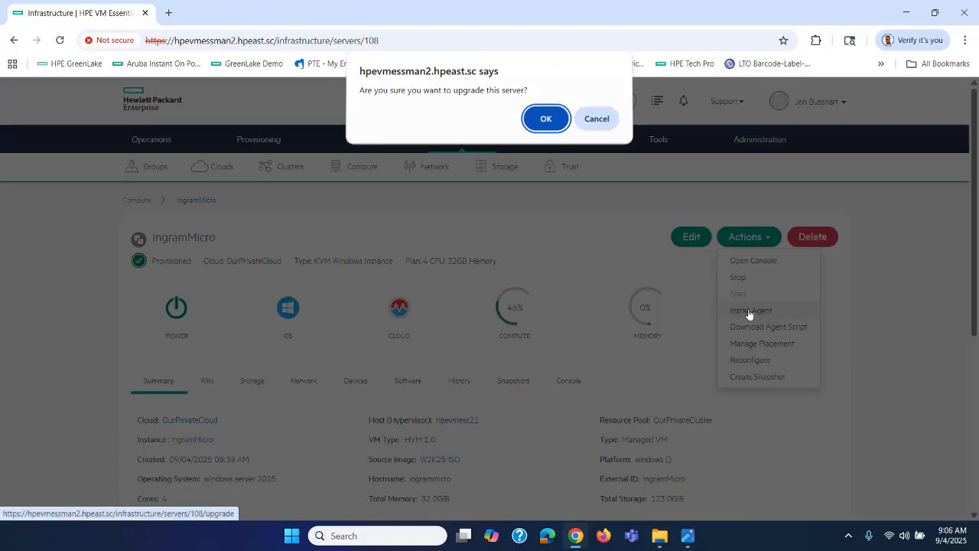
pyautogui.click(538, 121)
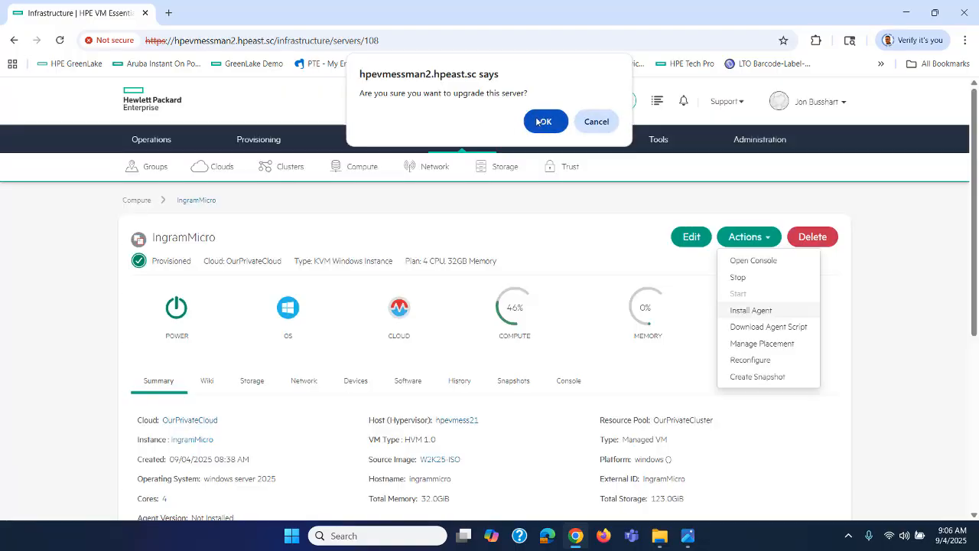
pyautogui.click(745, 237)
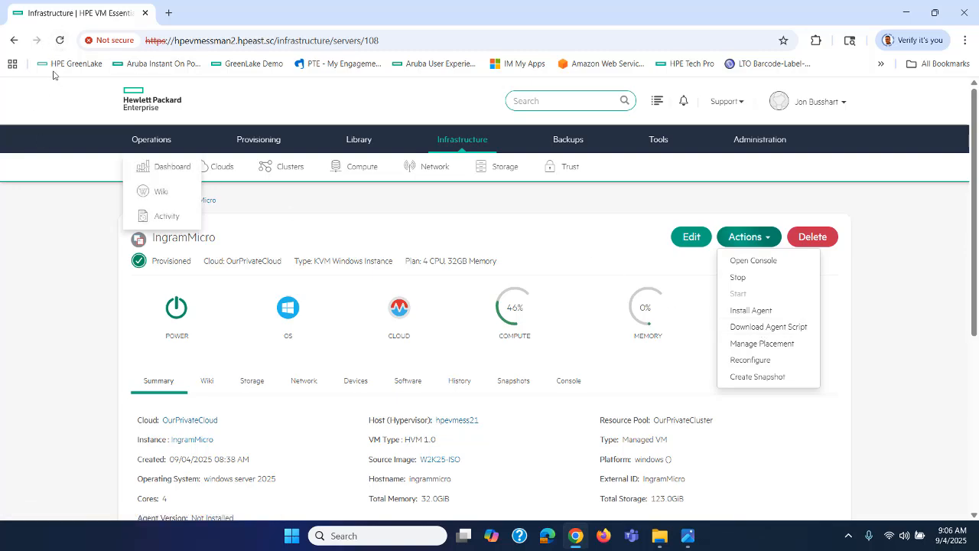
pyautogui.click(59, 40)
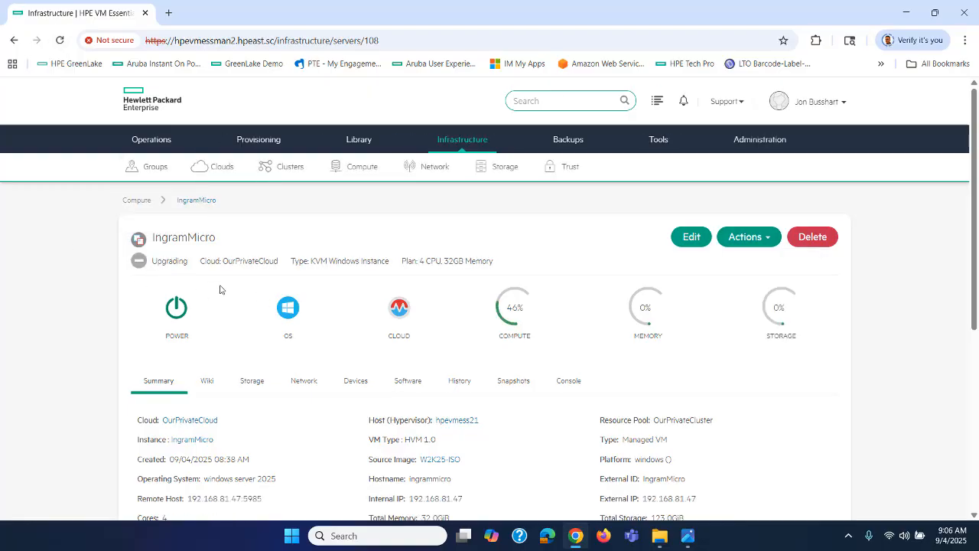
# Open the virtual machine of the W2K22-MoveMe instance and examine its agent version in the summary
pyautogui.moveTo(253, 128)
pyautogui.click(249, 178)
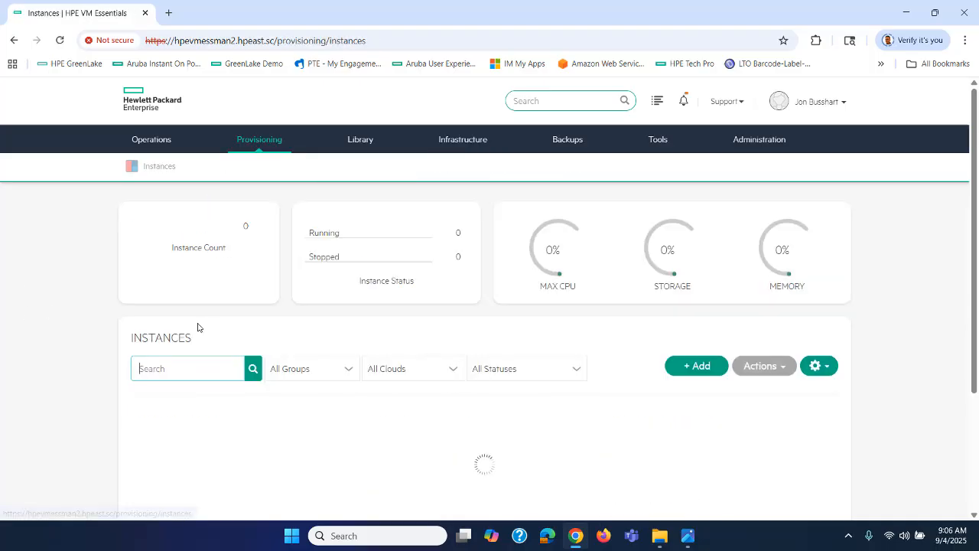
pyautogui.scroll(-6, 207, 321)
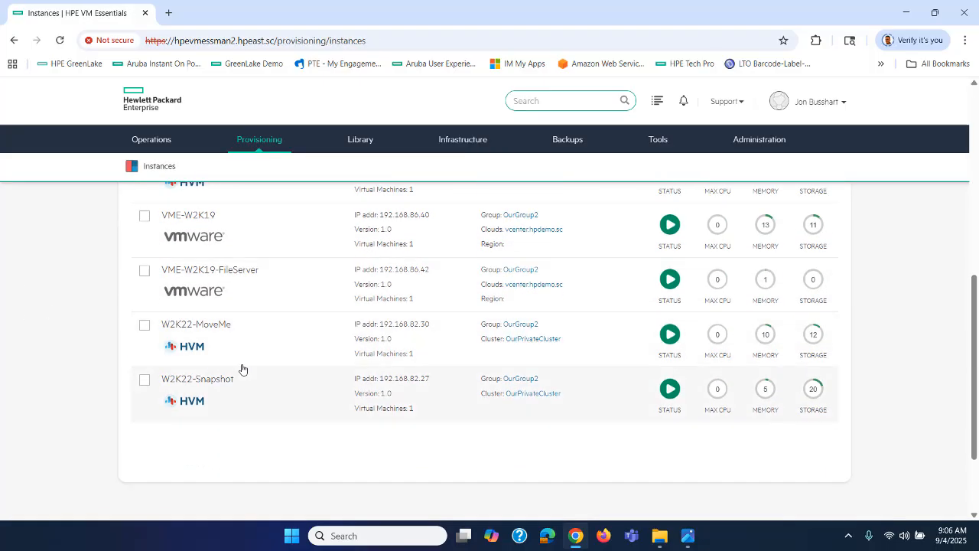
pyautogui.click(336, 351)
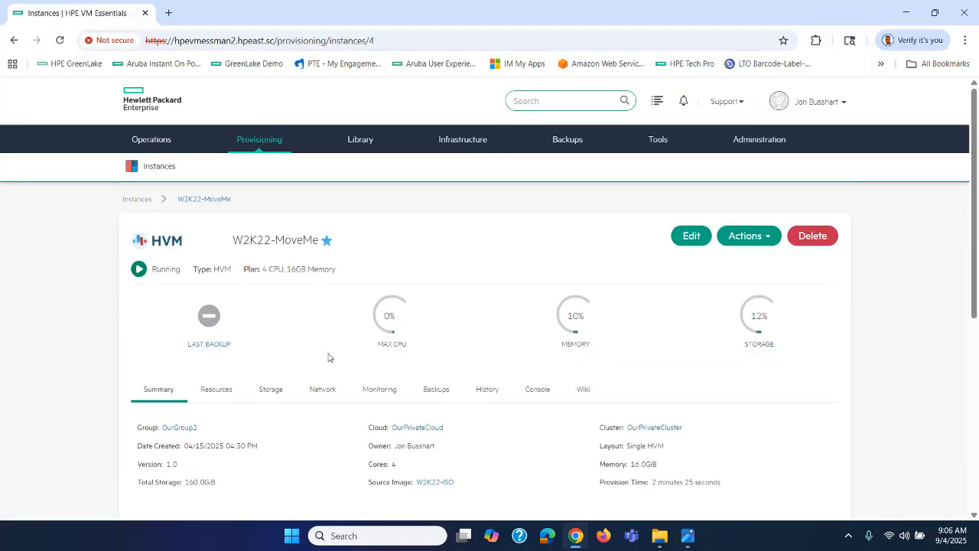
pyautogui.scroll(-3, 329, 358)
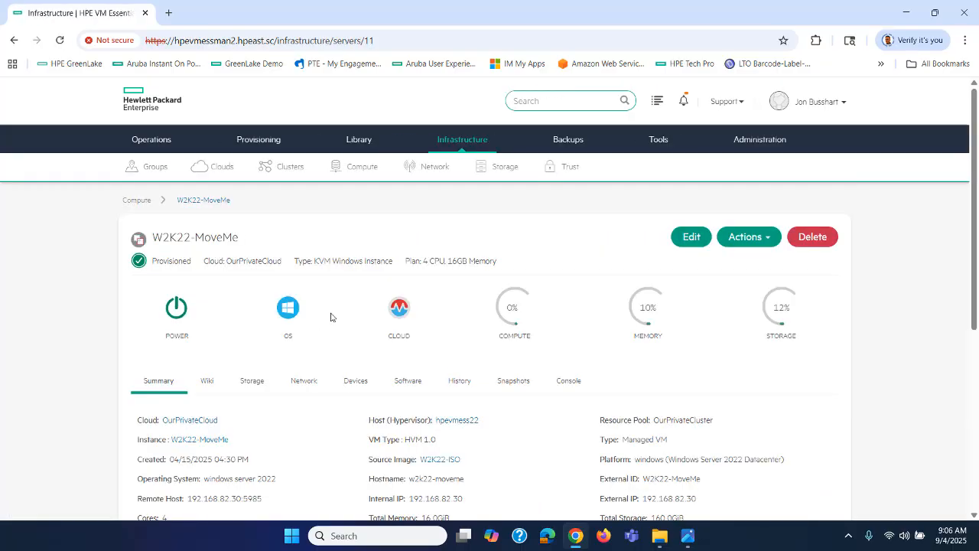
pyautogui.scroll(-2, 332, 317)
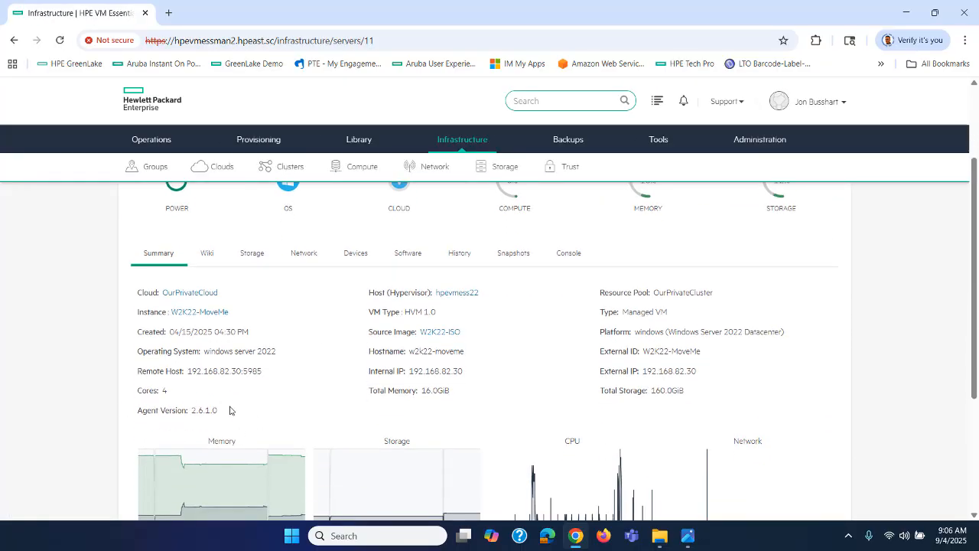